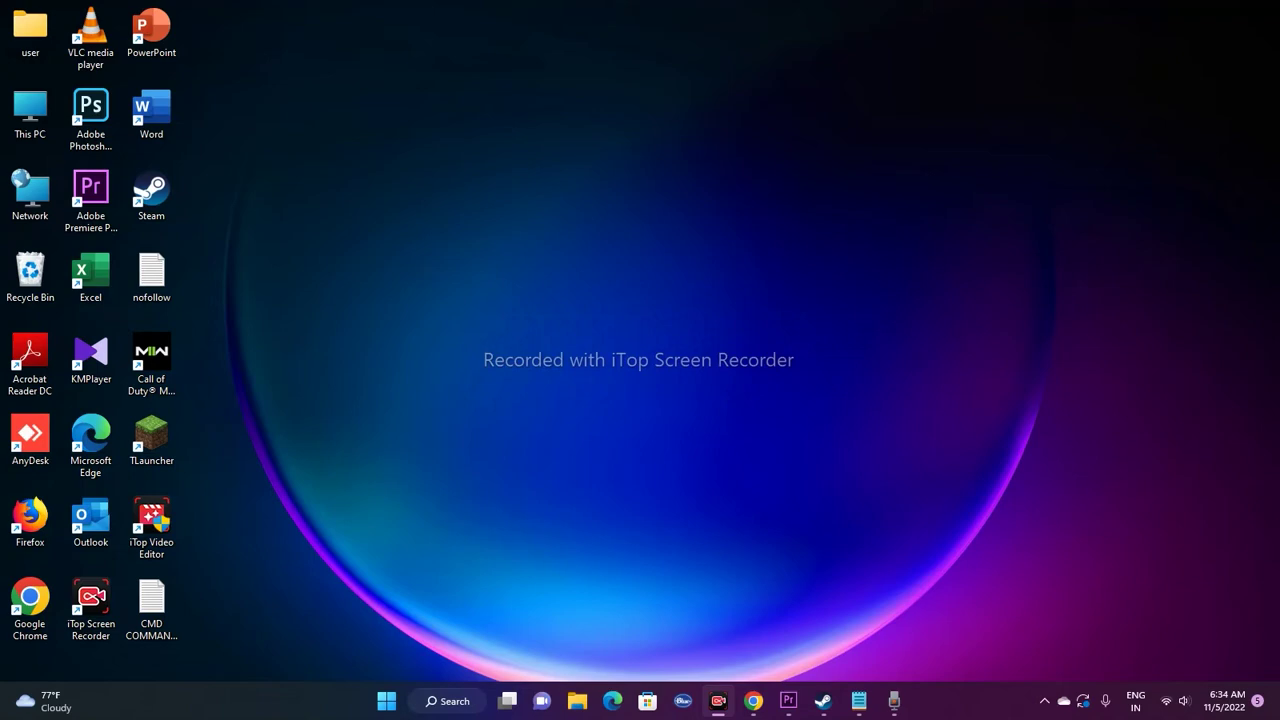
Switch to Steam to view the Call of Duty: Modern Warfare II library page, and minimize it again.
{"action": "left_click", "coordinate": [823, 701]}
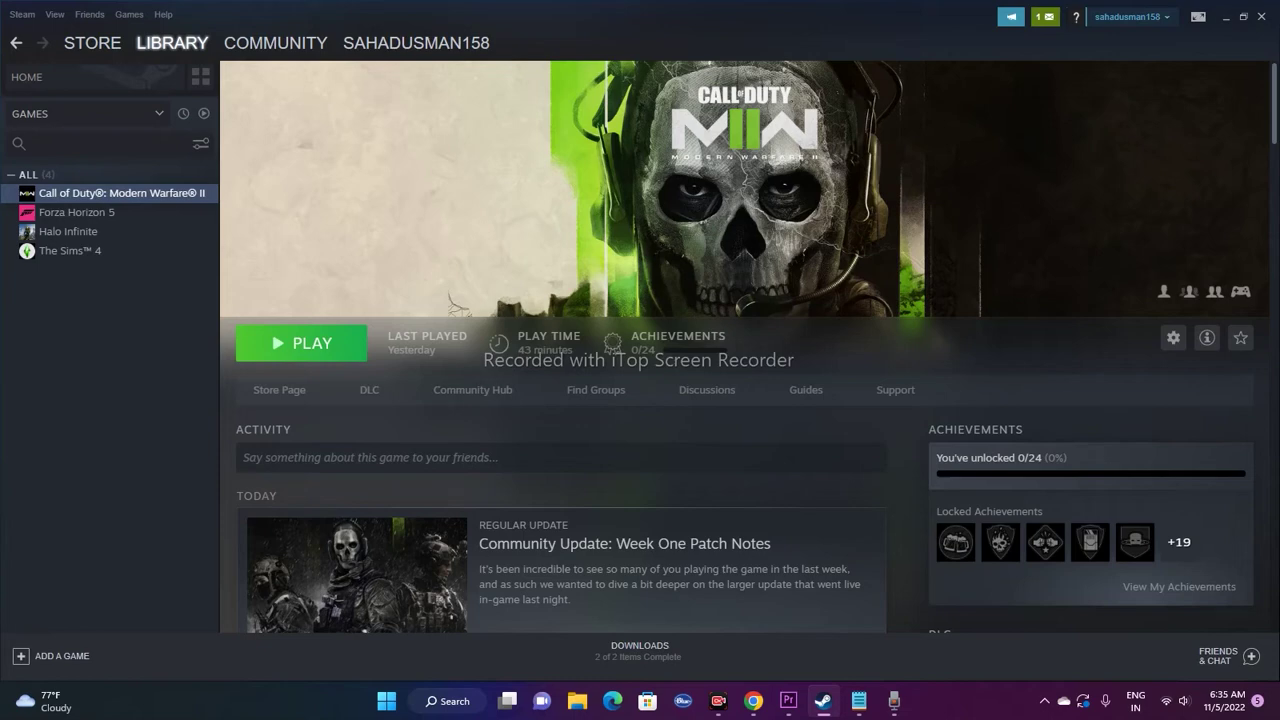
{"action": "left_click", "coordinate": [823, 701]}
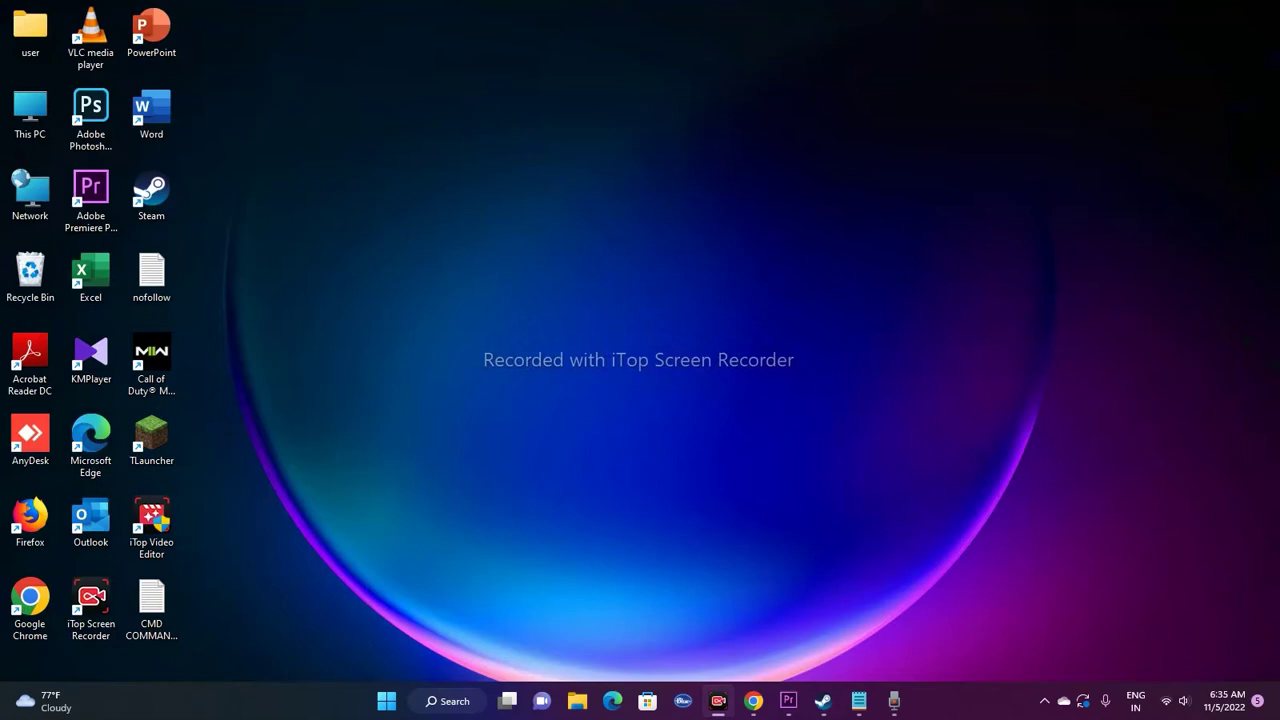
Switch to Chrome and search Google in a new tab for "call of duty modern warfare 2 SERVER STATUS".
{"action": "left_click", "coordinate": [753, 701]}
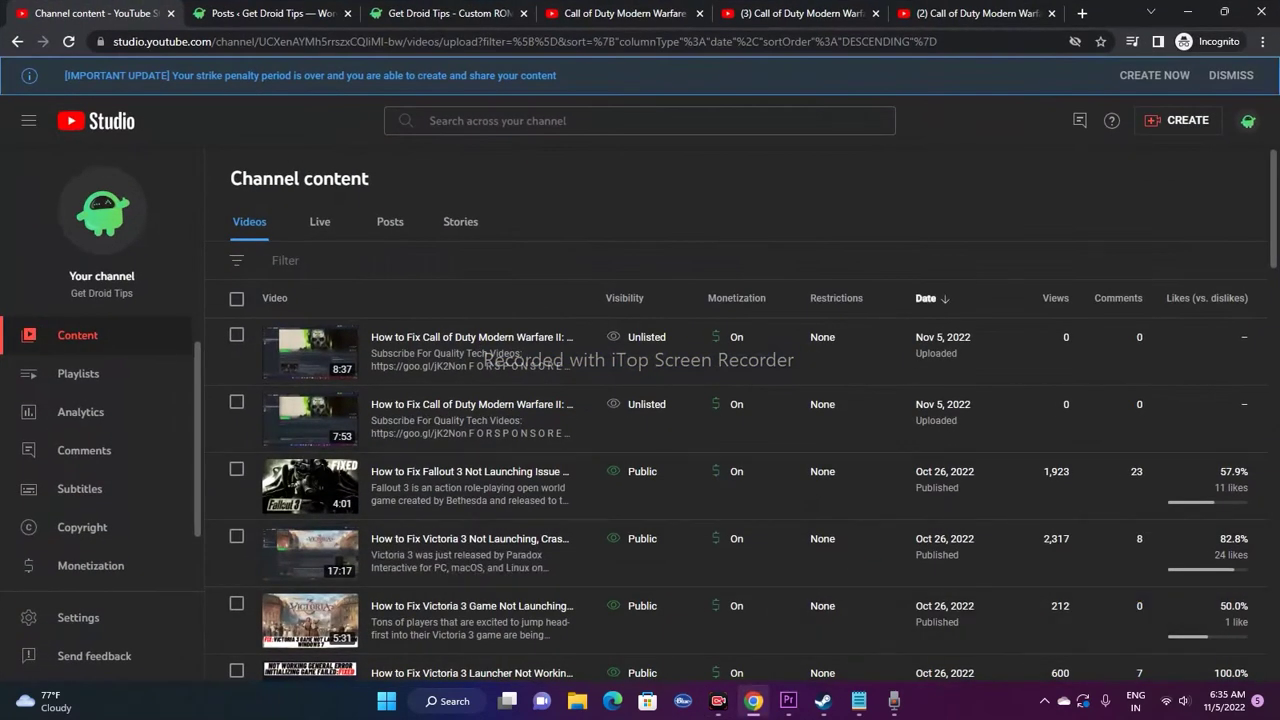
{"action": "key", "text": "ctrl+t"}
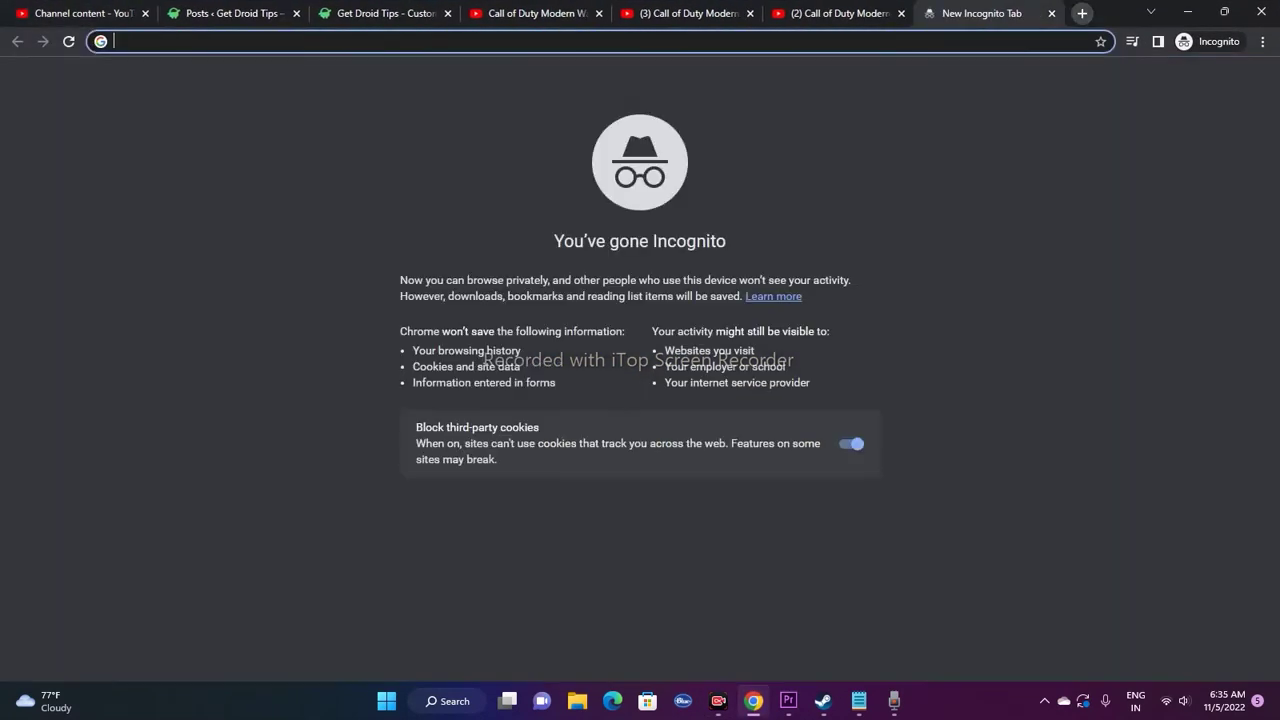
{"action": "type", "text": "CAL"}
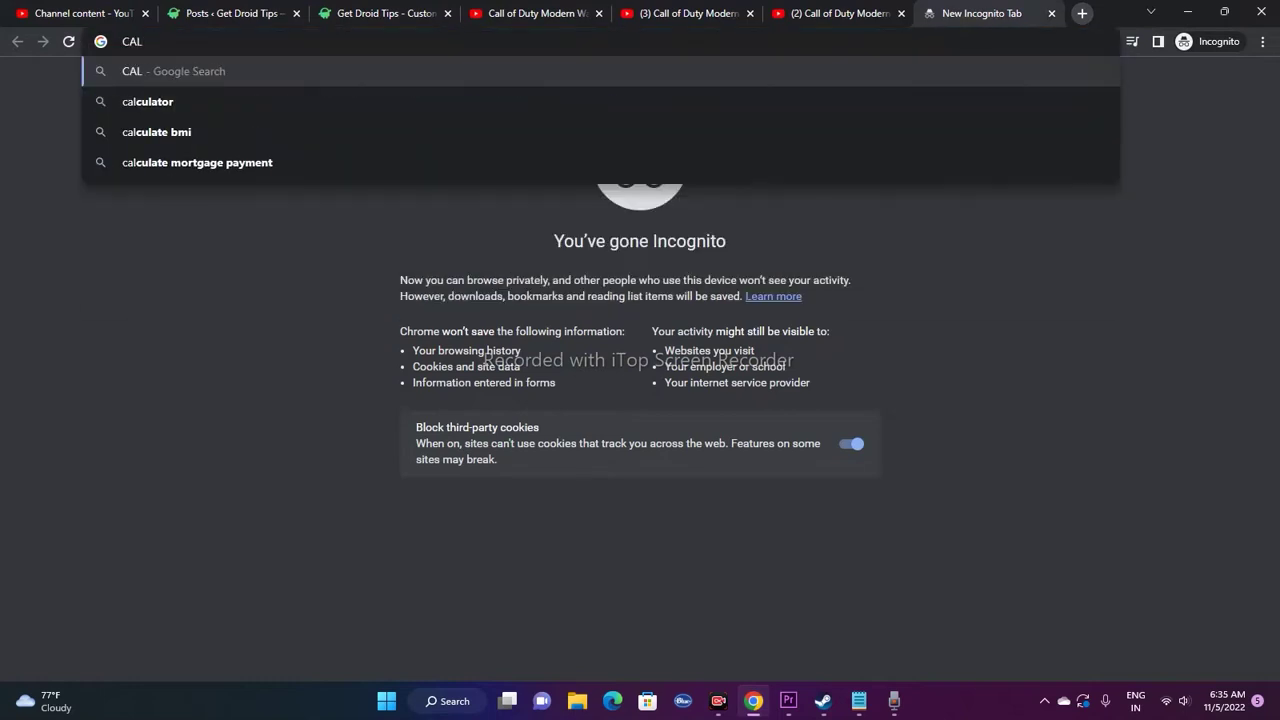
{"action": "type", "text": "L OF DU"}
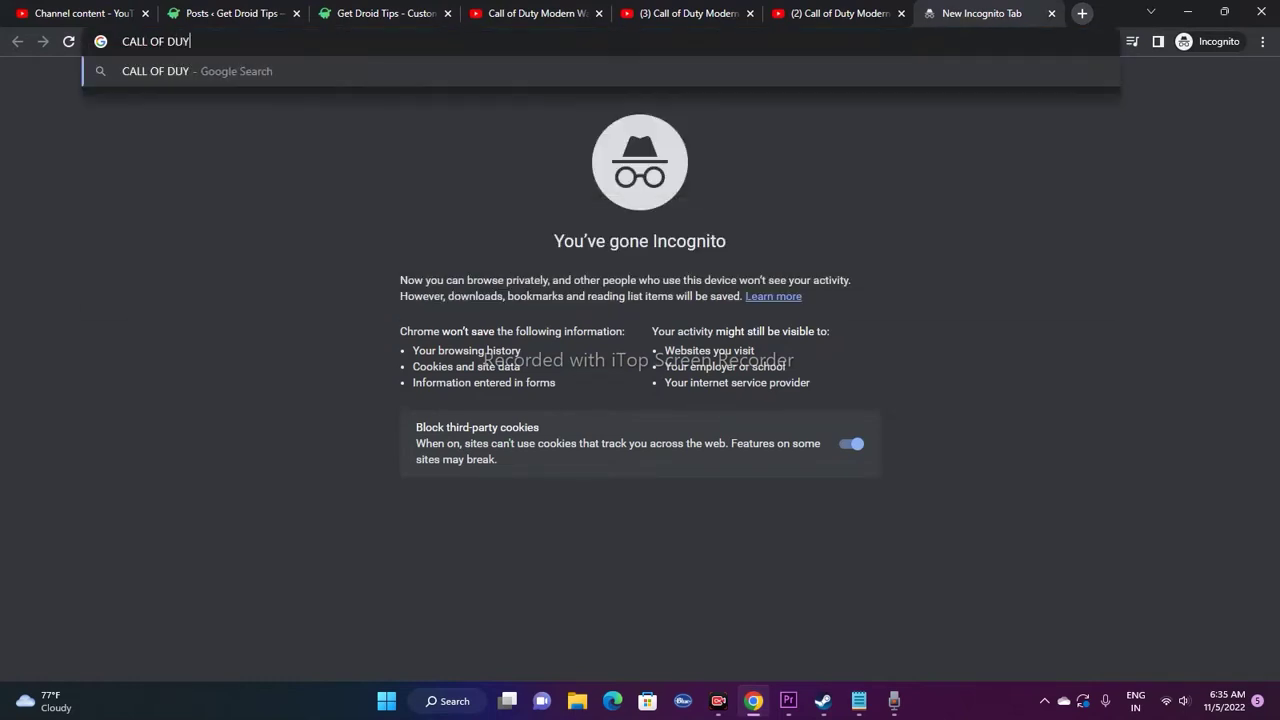
{"action": "key", "text": "Down"}
{"action": "type", "text": "SERVER S"}
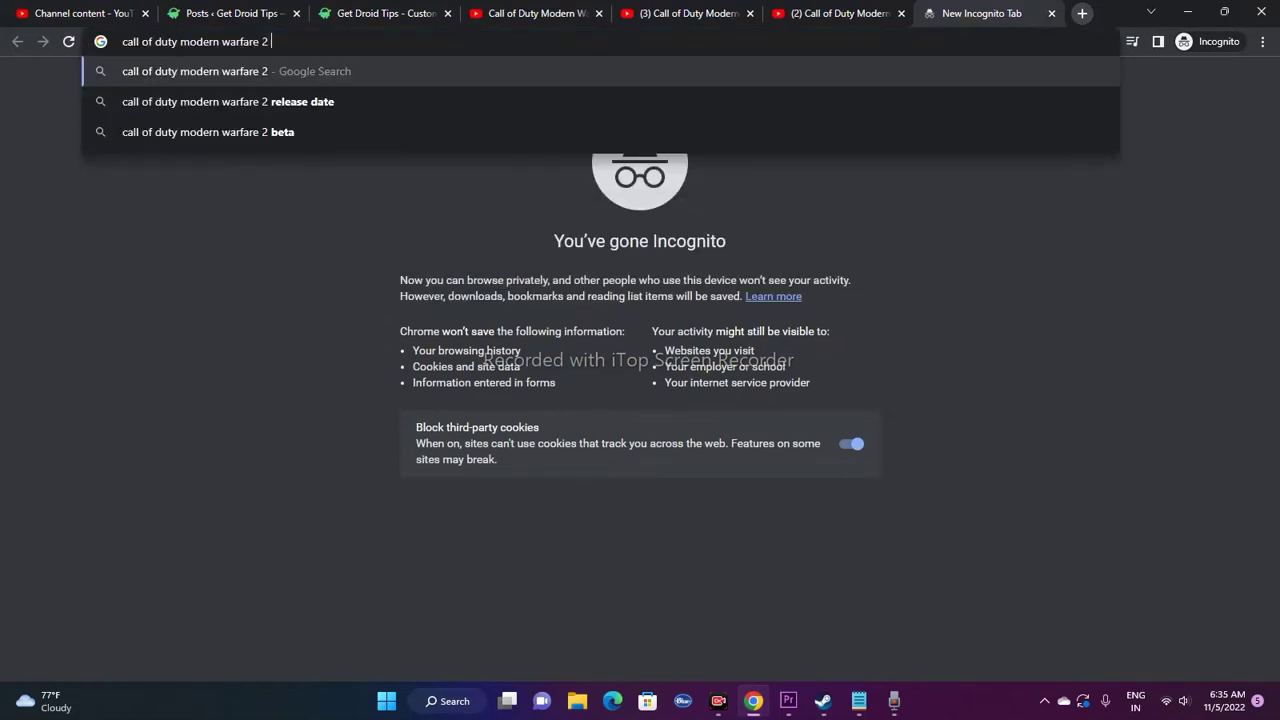
{"action": "type", "text": "TATUS"}
{"action": "key", "text": "Return"}
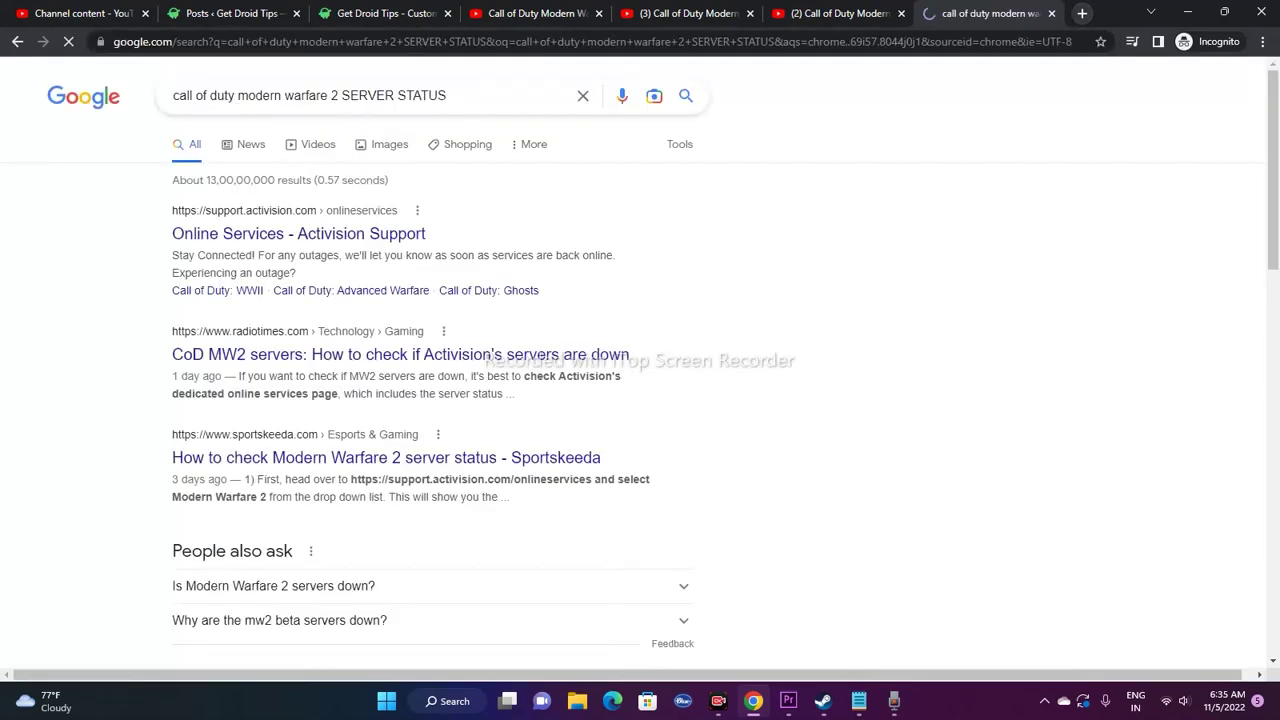
Check the Modern Warfare II server status on Activision Support's Online Services page, and minimize the browser.
{"action": "left_click", "coordinate": [298, 233]}
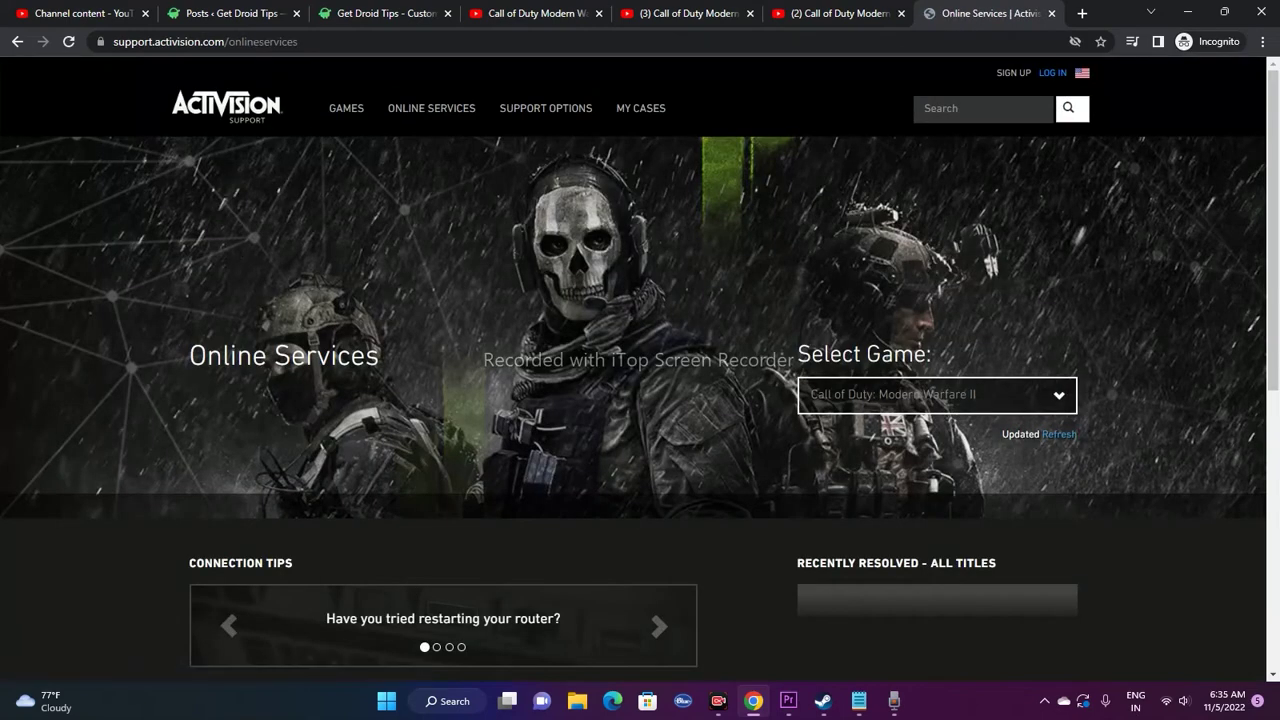
{"action": "scroll", "coordinate": [640, 370], "scroll_direction": "down", "scroll_amount": 5}
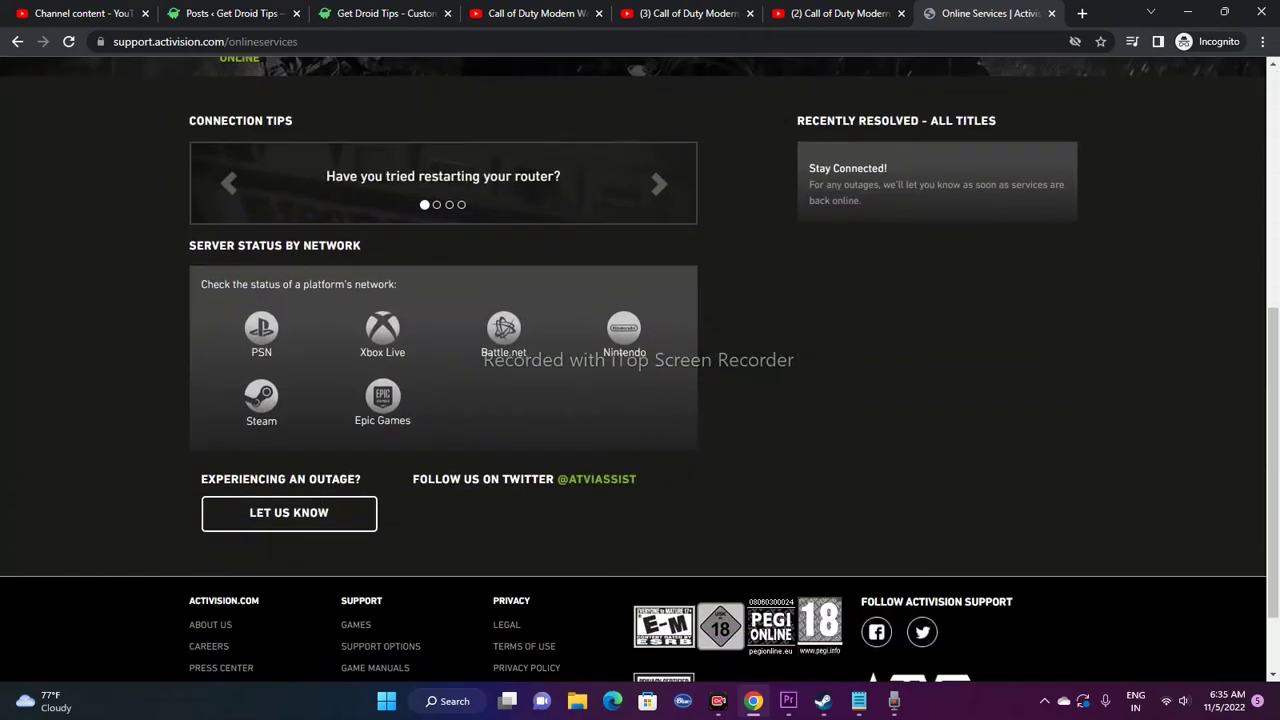
{"action": "scroll", "coordinate": [640, 370], "scroll_direction": "up", "scroll_amount": 4}
{"action": "scroll", "coordinate": [640, 370], "scroll_direction": "up", "scroll_amount": 1}
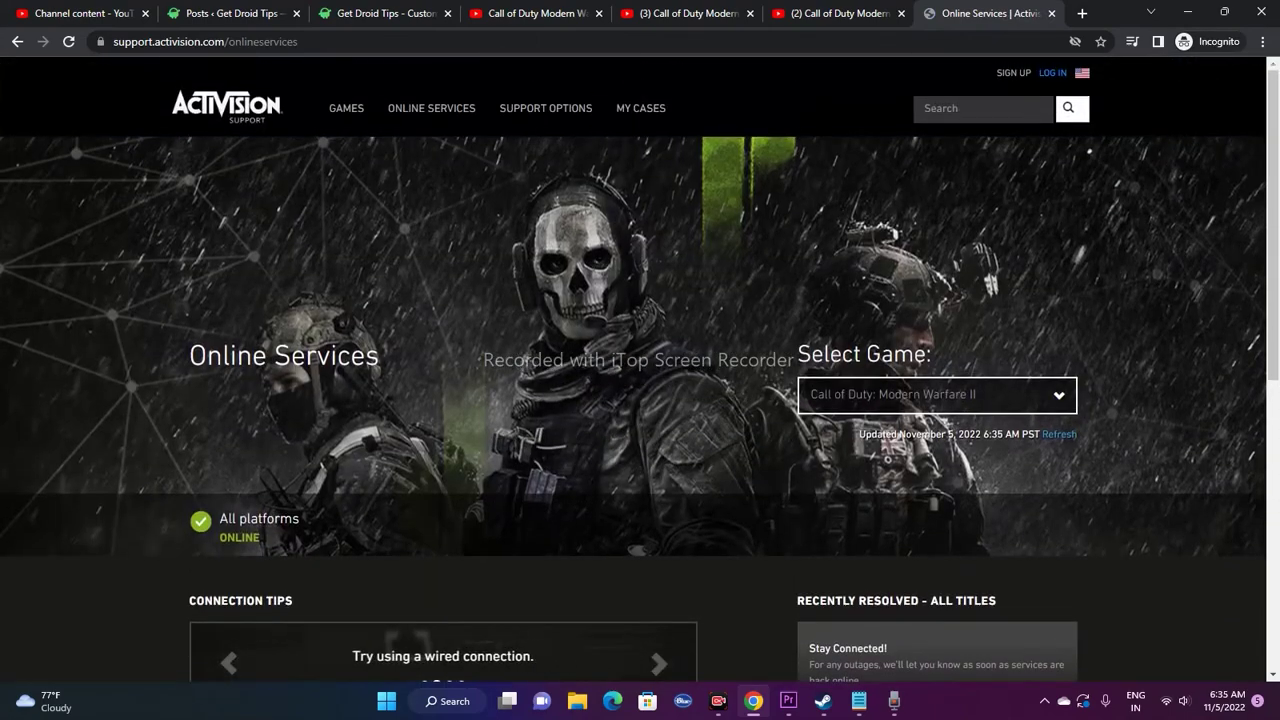
{"action": "scroll", "coordinate": [640, 370], "scroll_direction": "down", "scroll_amount": 1}
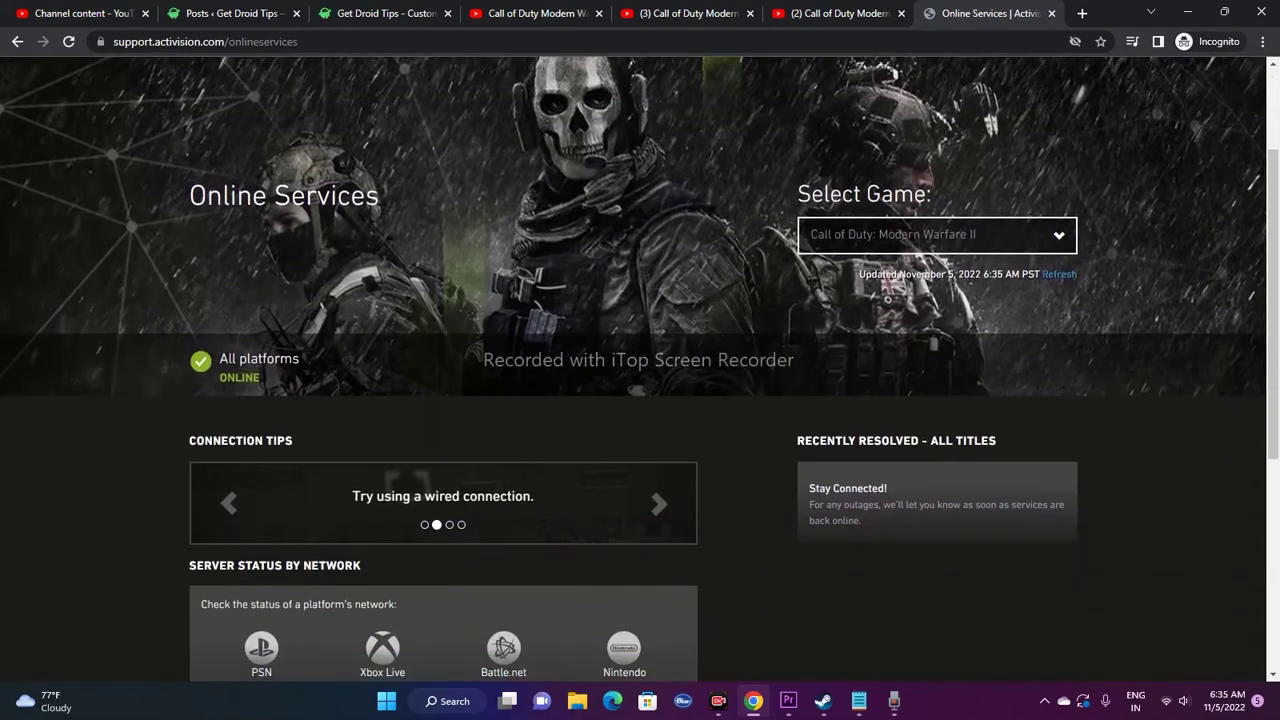
{"action": "scroll", "coordinate": [640, 370], "scroll_direction": "up", "scroll_amount": 1}
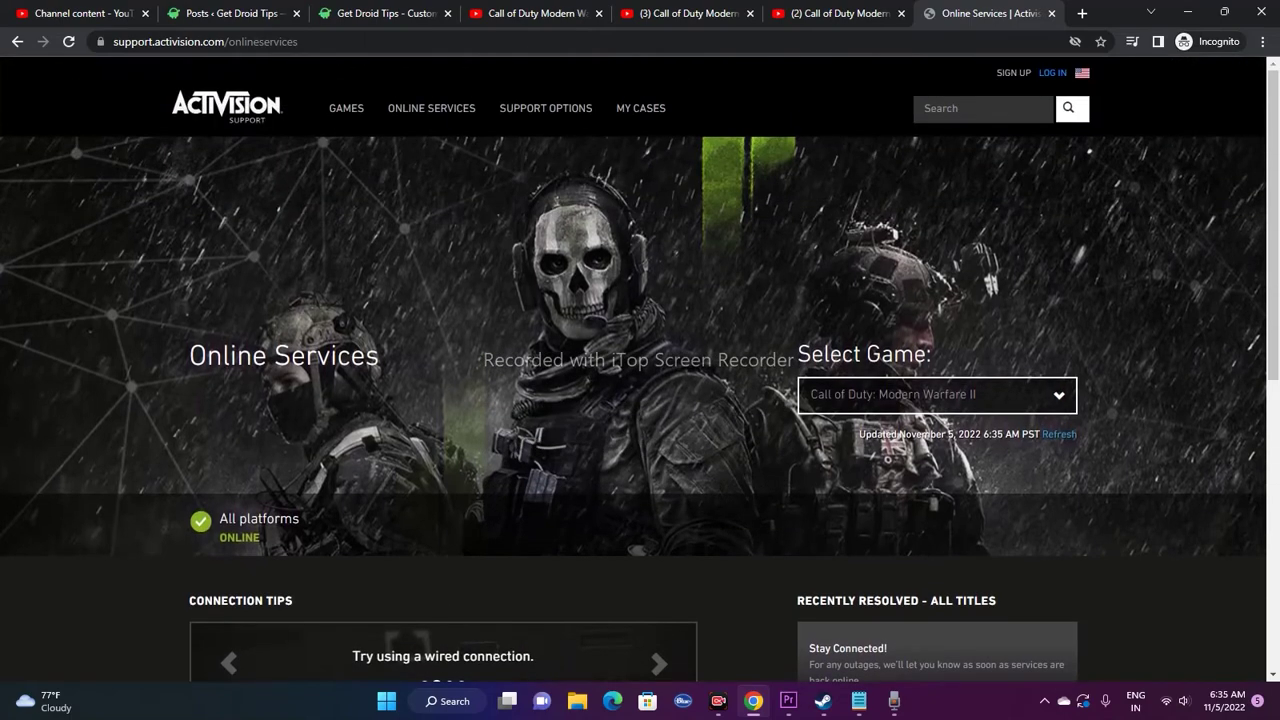
{"action": "left_click", "coordinate": [1187, 12]}
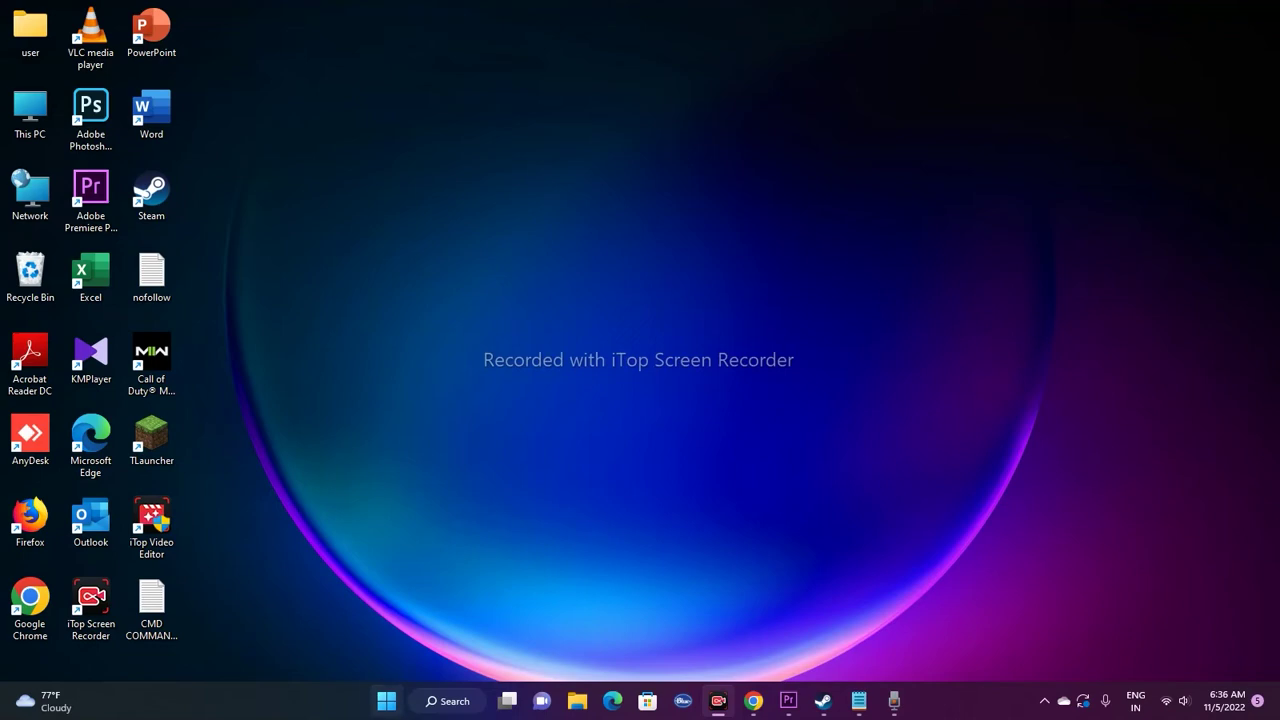
Show the computer's power options to locate the Restart choice.
{"action": "left_click", "coordinate": [386, 701]}
{"action": "left_click", "coordinate": [838, 645]}
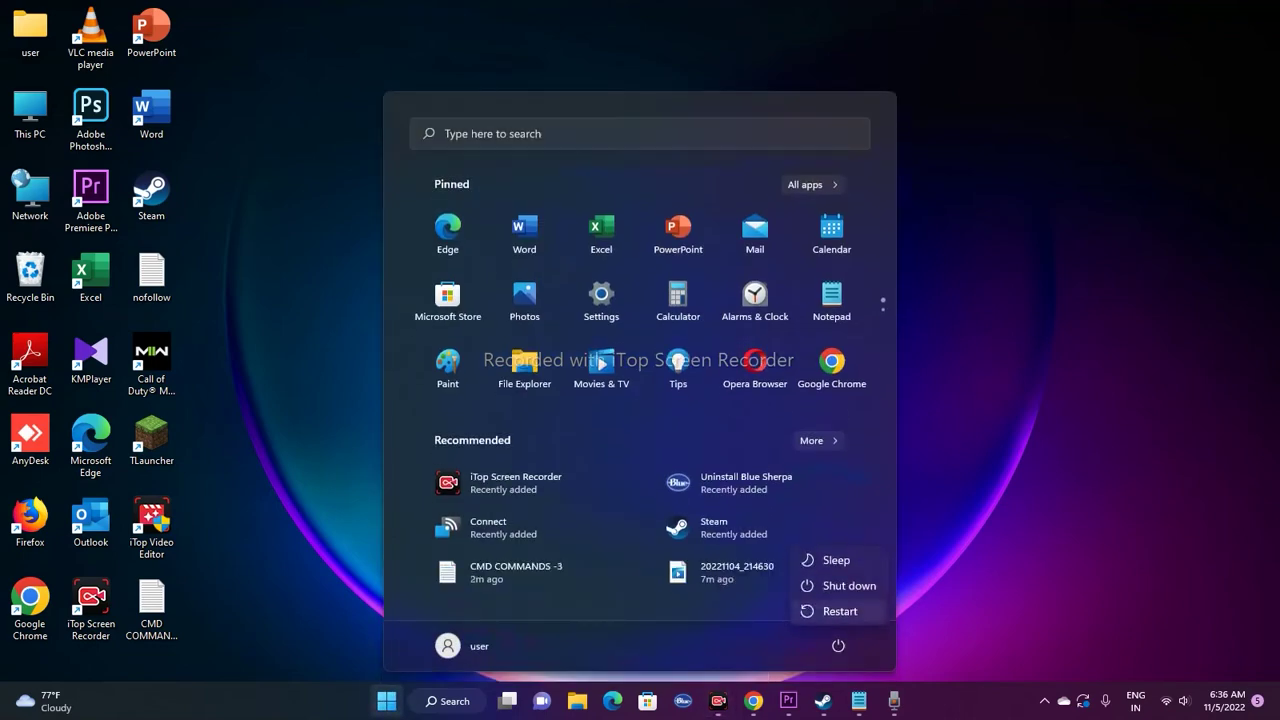
{"action": "left_click", "coordinate": [839, 611]}
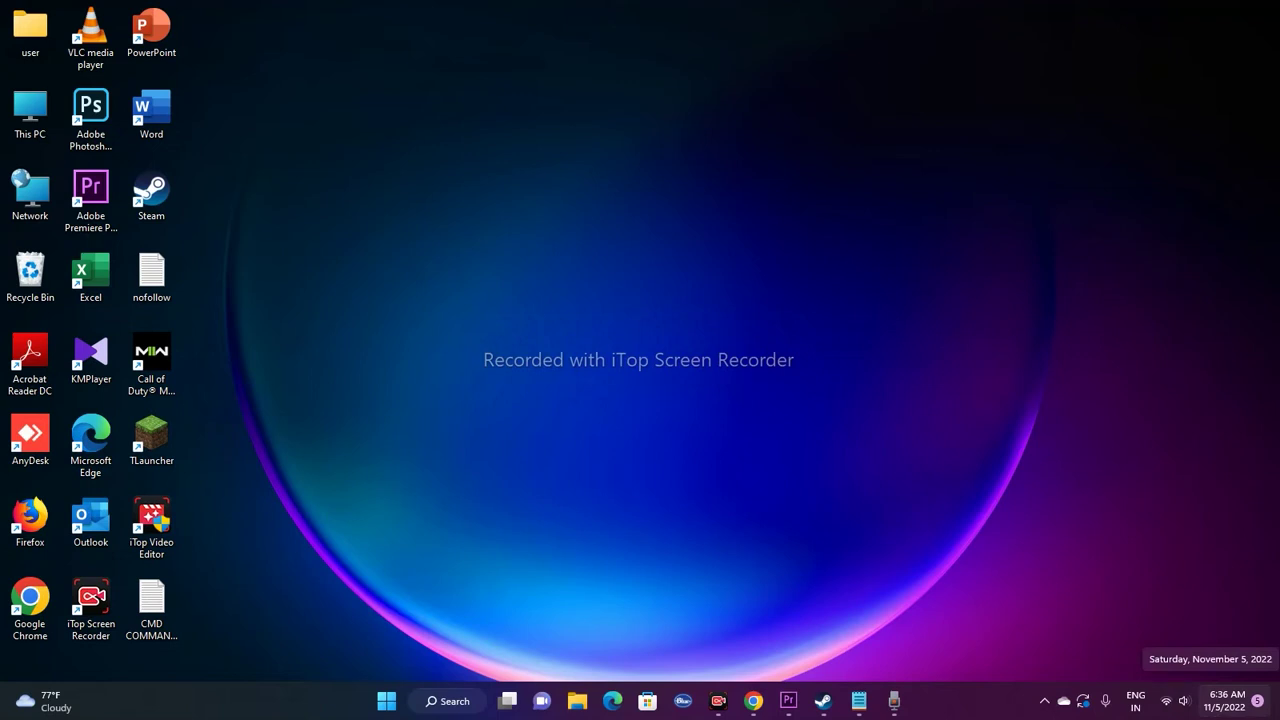
Check the system date and review the Date & time options under Time & language in Windows Settings.
{"action": "left_click", "coordinate": [1226, 700]}
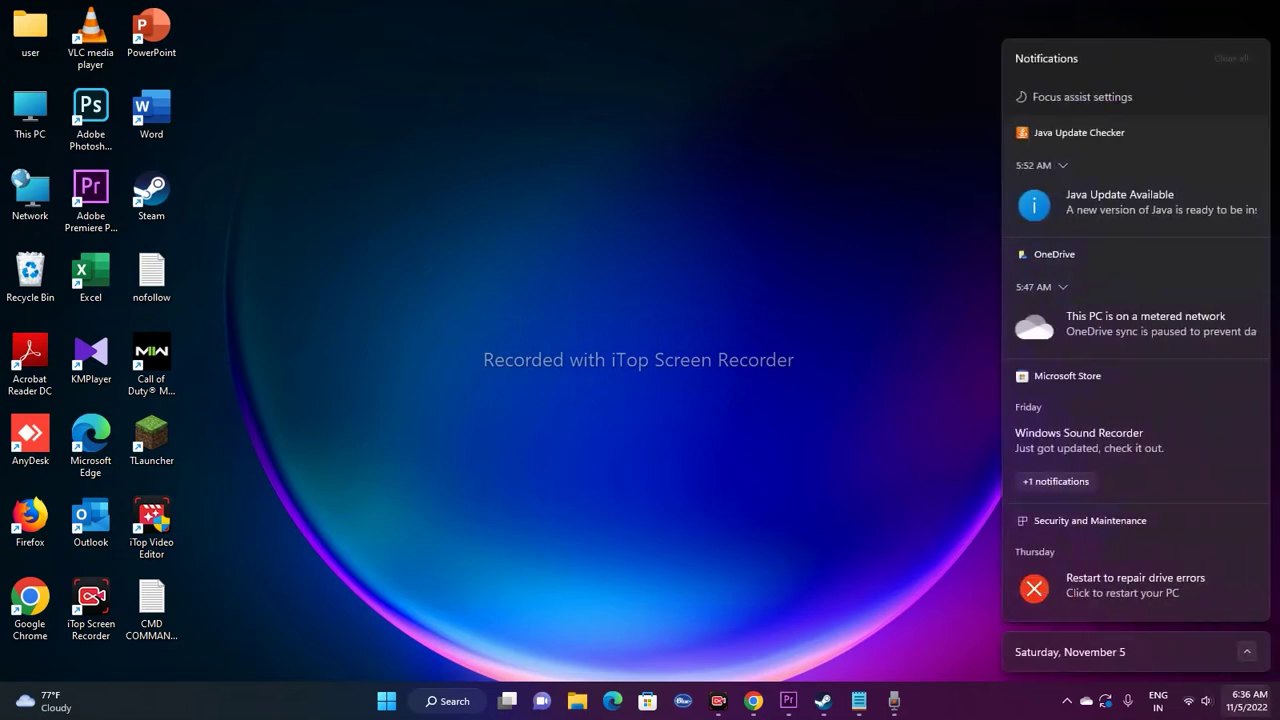
{"action": "key", "text": "Escape"}
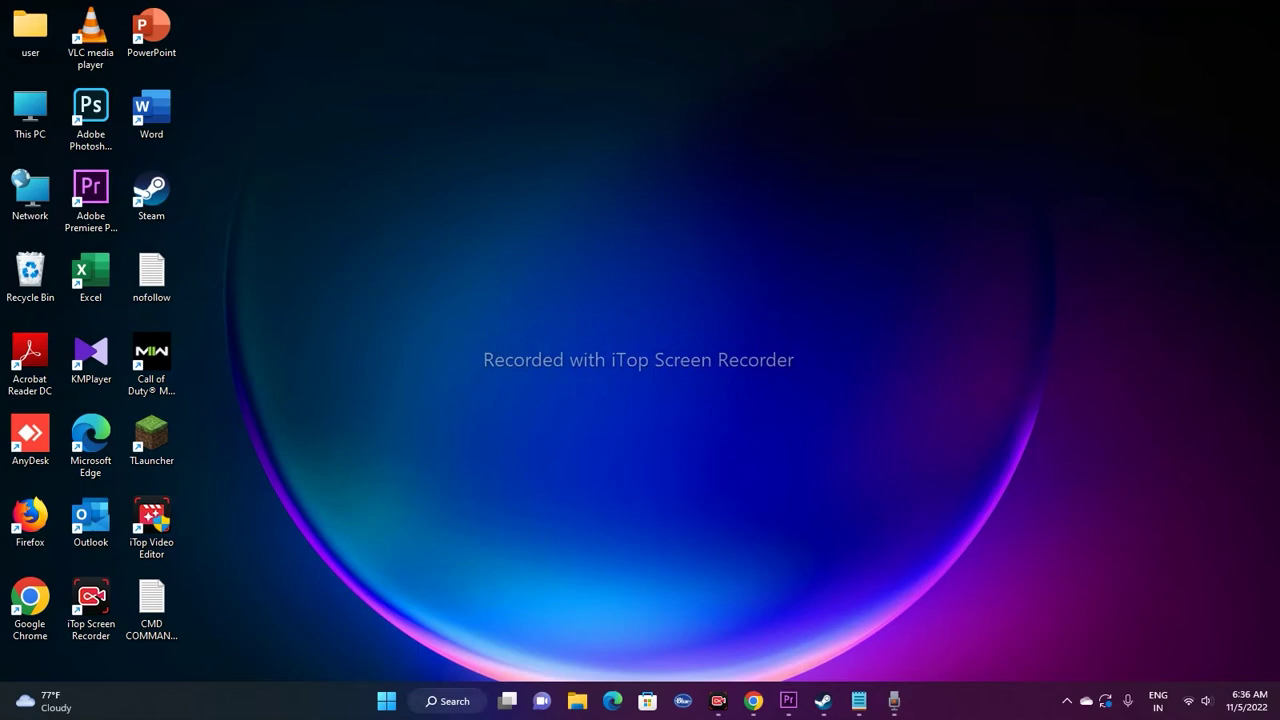
{"action": "left_click", "coordinate": [447, 701]}
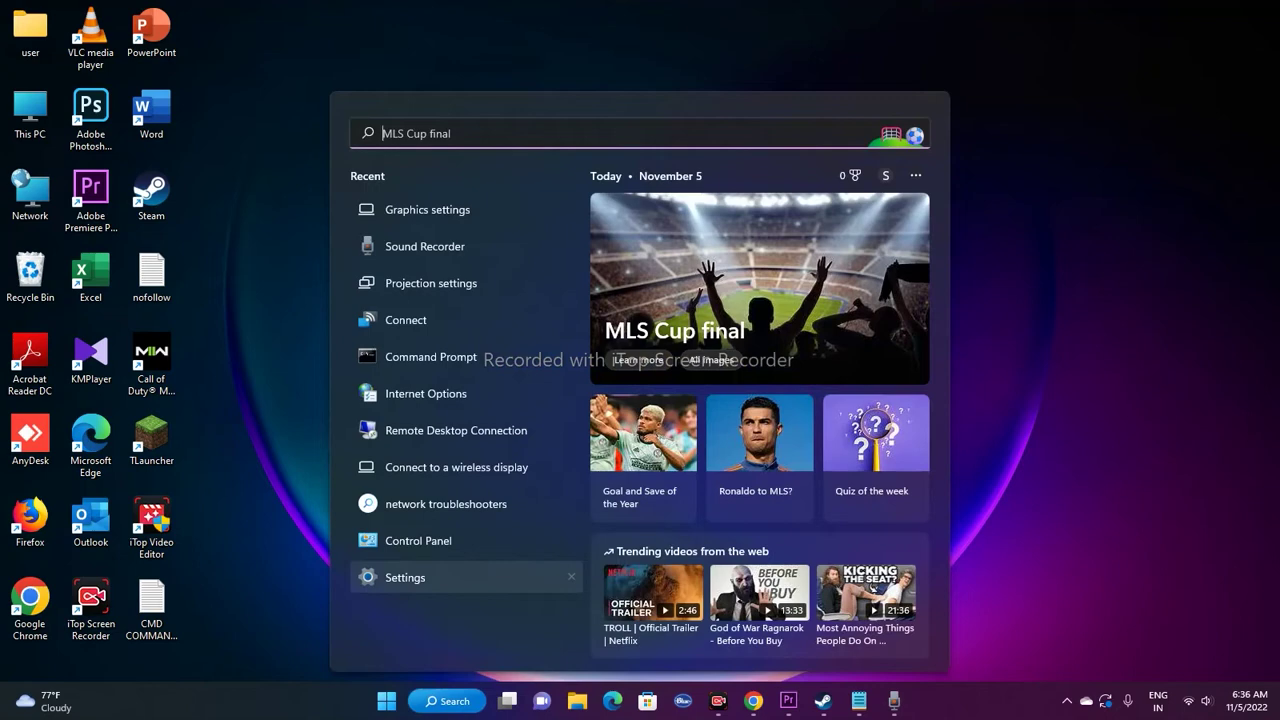
{"action": "left_click", "coordinate": [405, 577]}
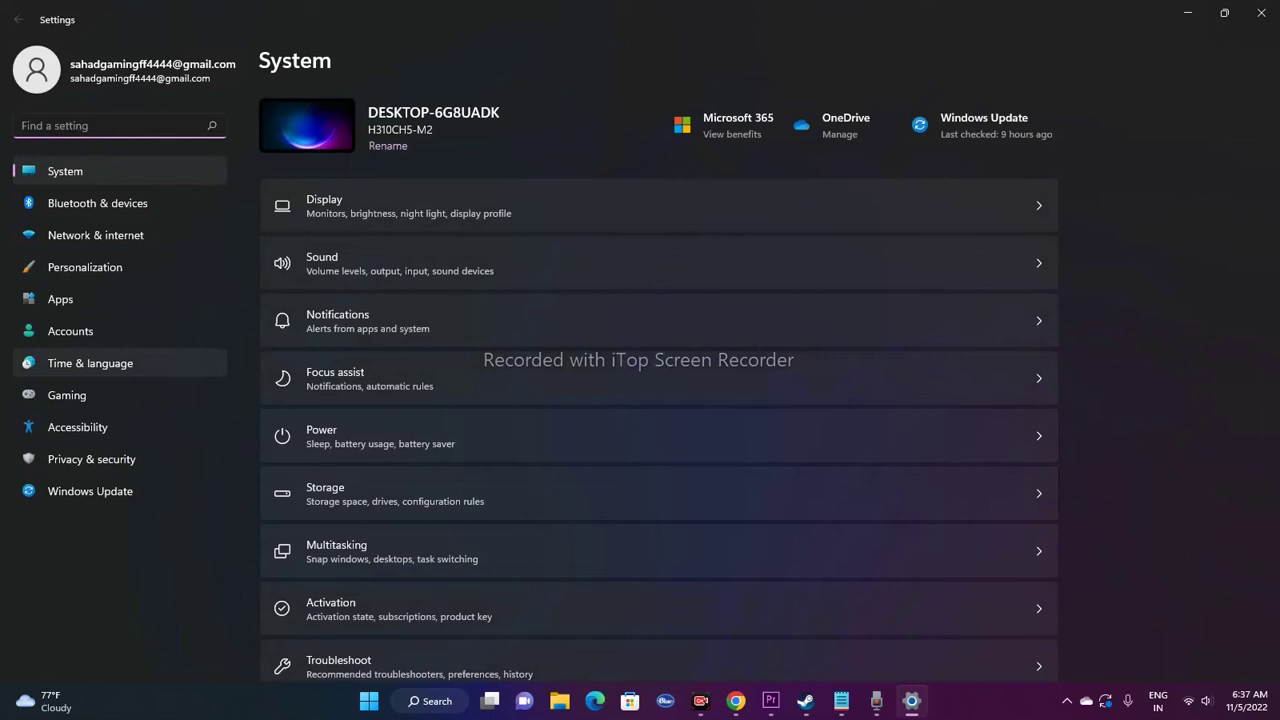
{"action": "left_click", "coordinate": [90, 363]}
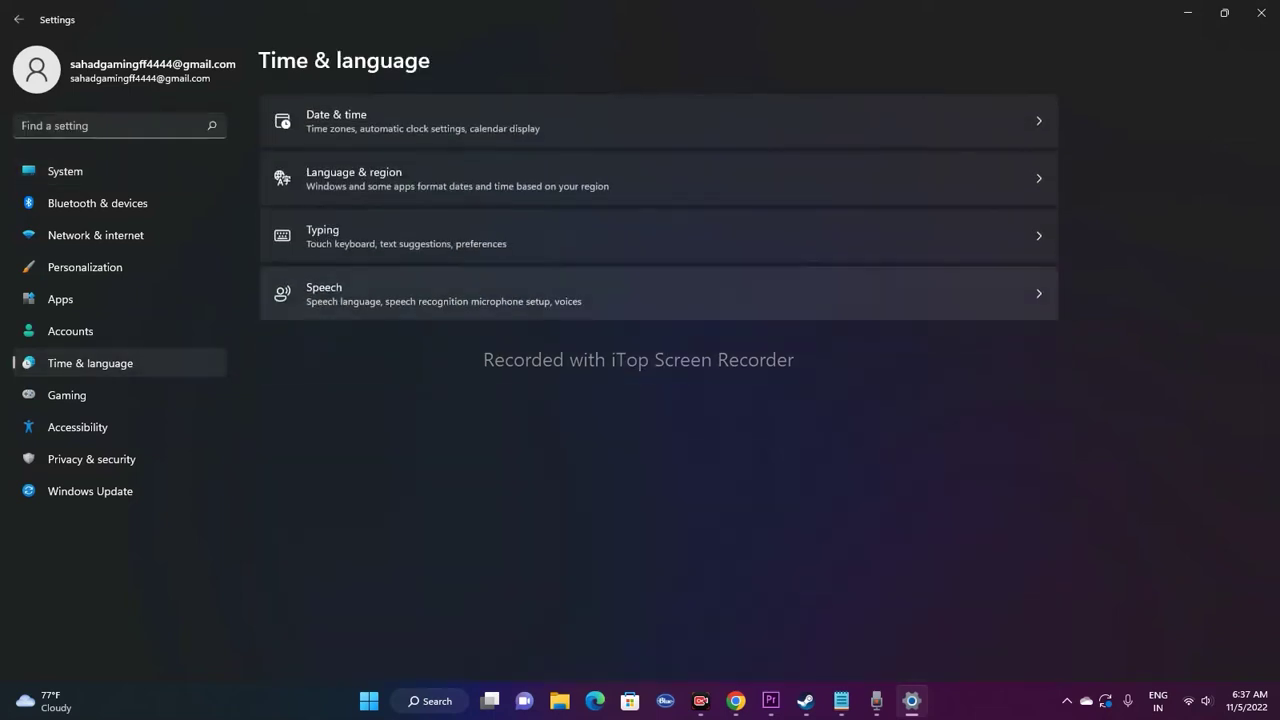
{"action": "left_click", "coordinate": [658, 120]}
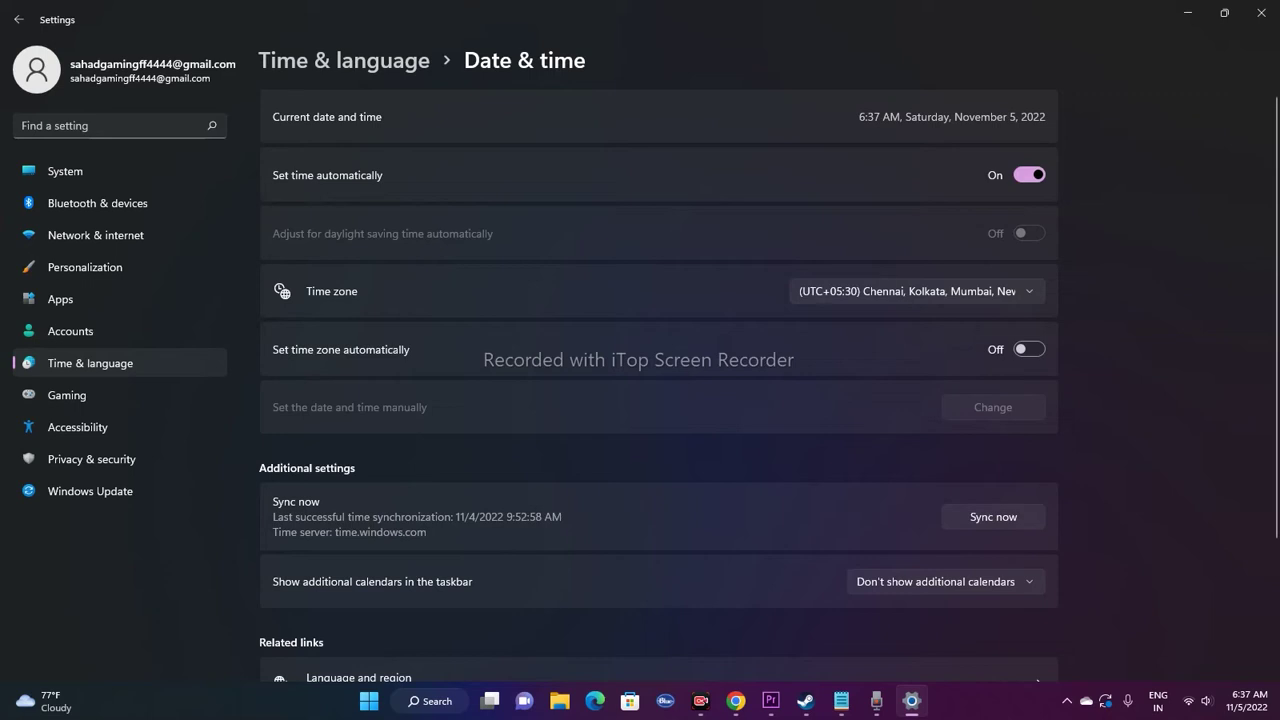
Review the Language & region settings, including display language and country or region, and close Settings.
{"action": "left_click", "coordinate": [19, 19]}
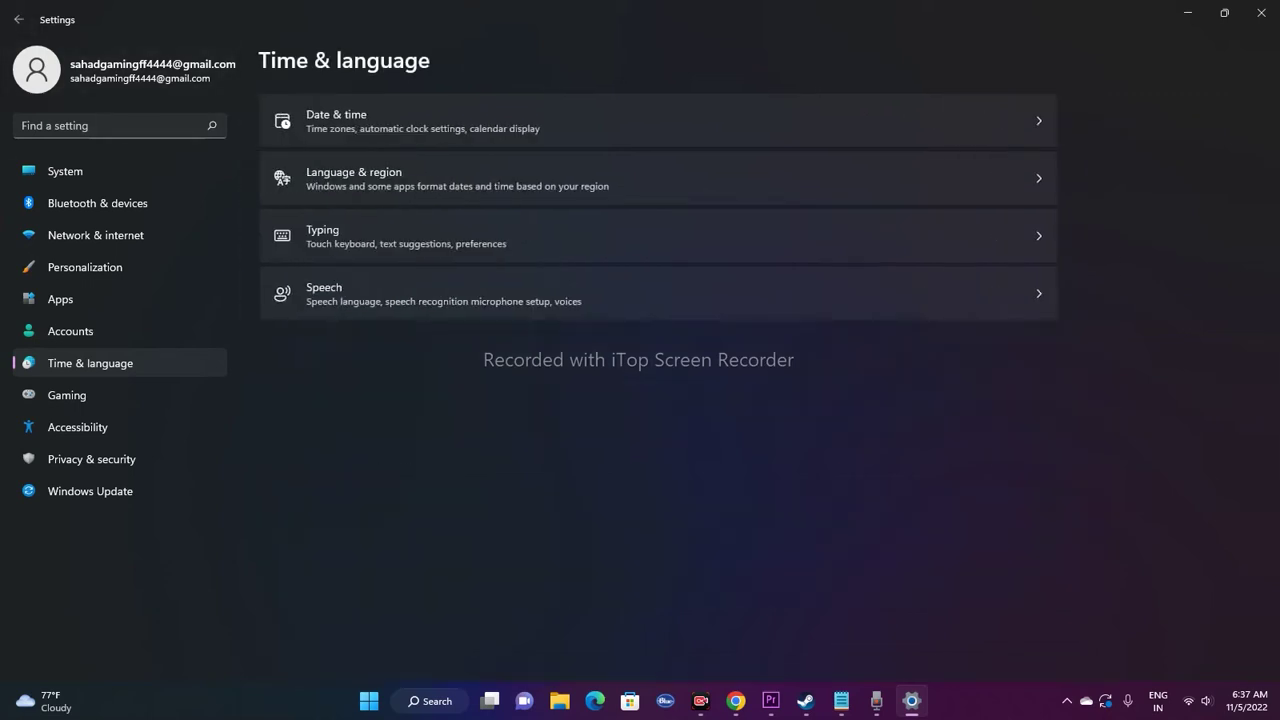
{"action": "left_click", "coordinate": [357, 178]}
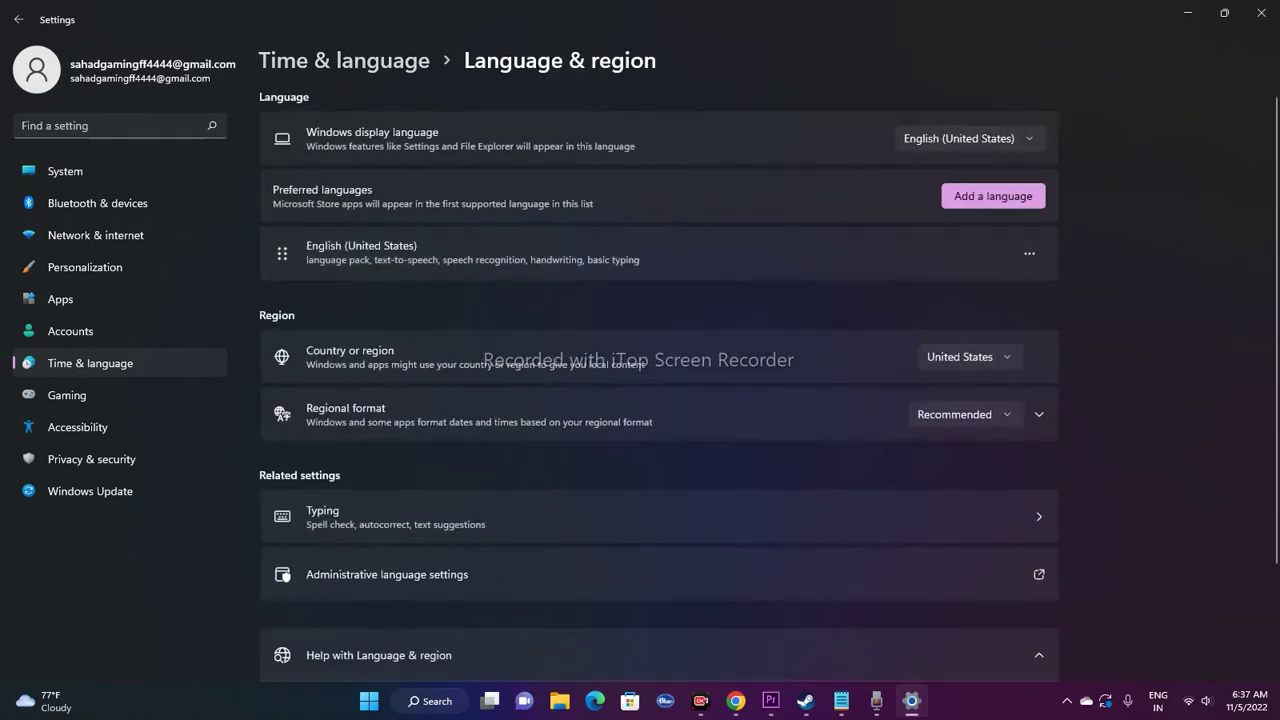
{"action": "scroll", "coordinate": [658, 400], "scroll_direction": "down", "scroll_amount": 2}
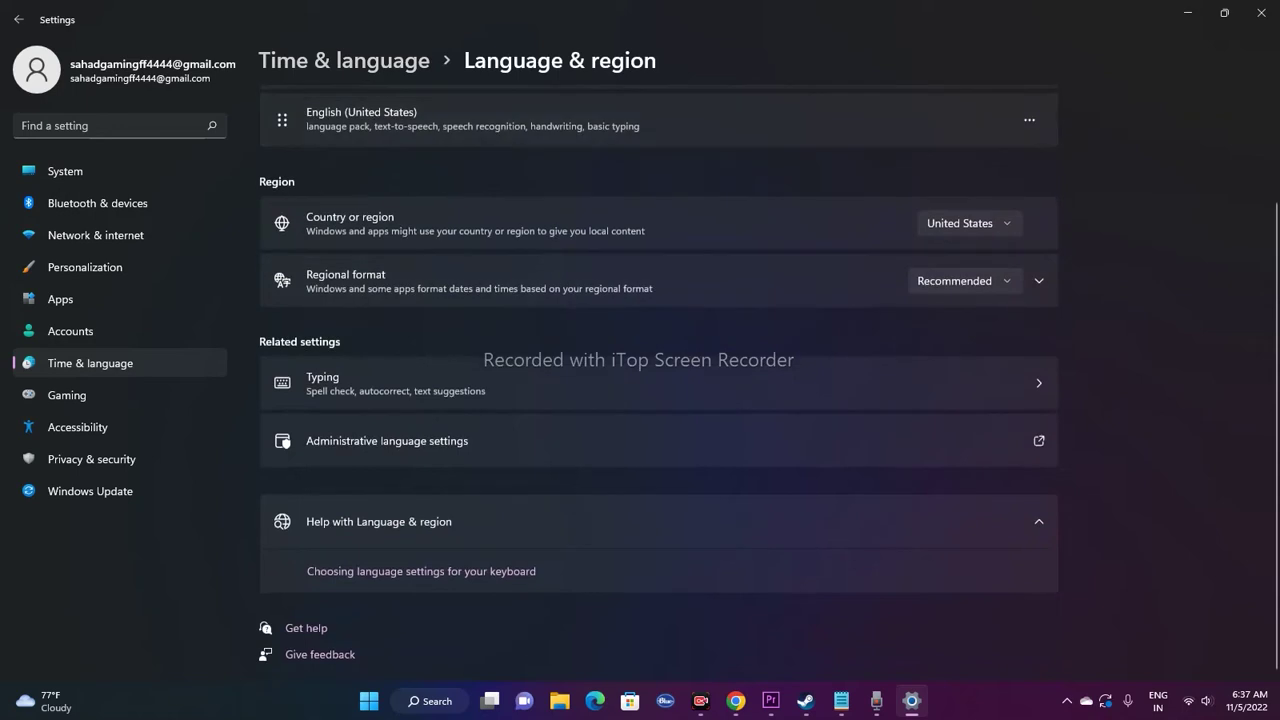
{"action": "scroll", "coordinate": [658, 400], "scroll_direction": "up", "scroll_amount": 2}
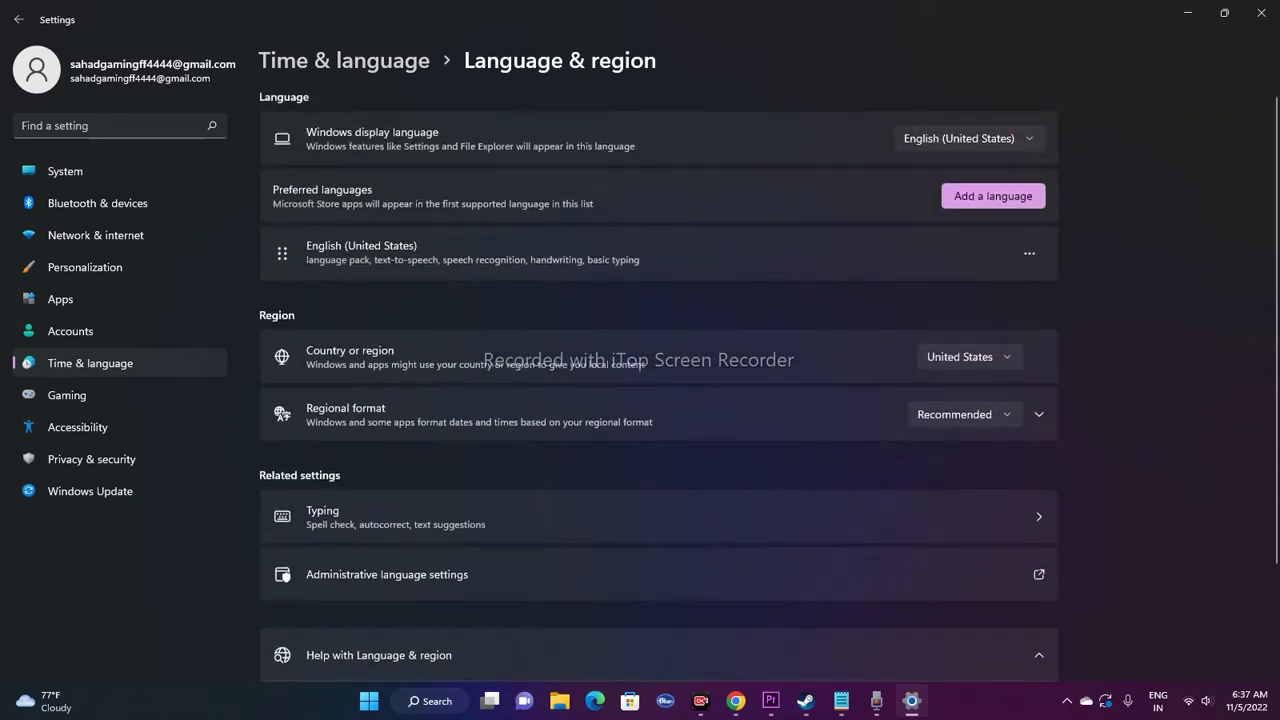
{"action": "left_click", "coordinate": [1261, 13]}
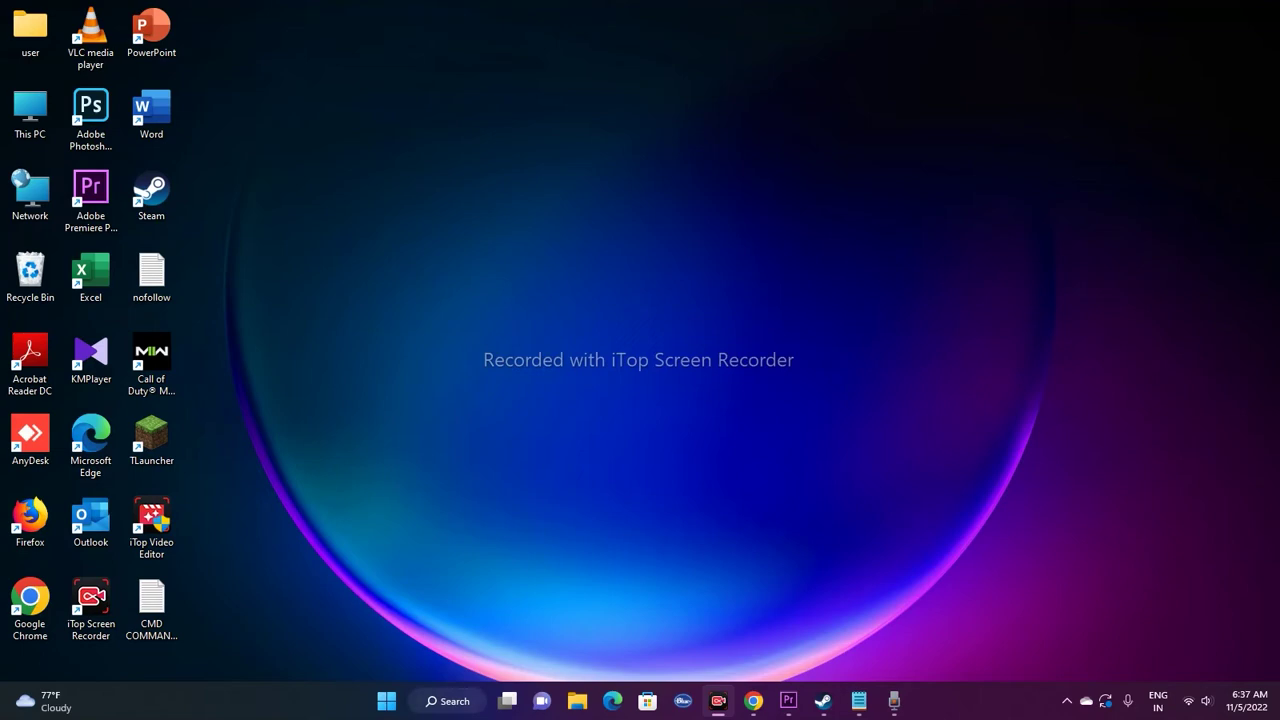
Open Virus & threat protection in Windows Security from the Privacy & security settings.
{"action": "left_click", "coordinate": [447, 701]}
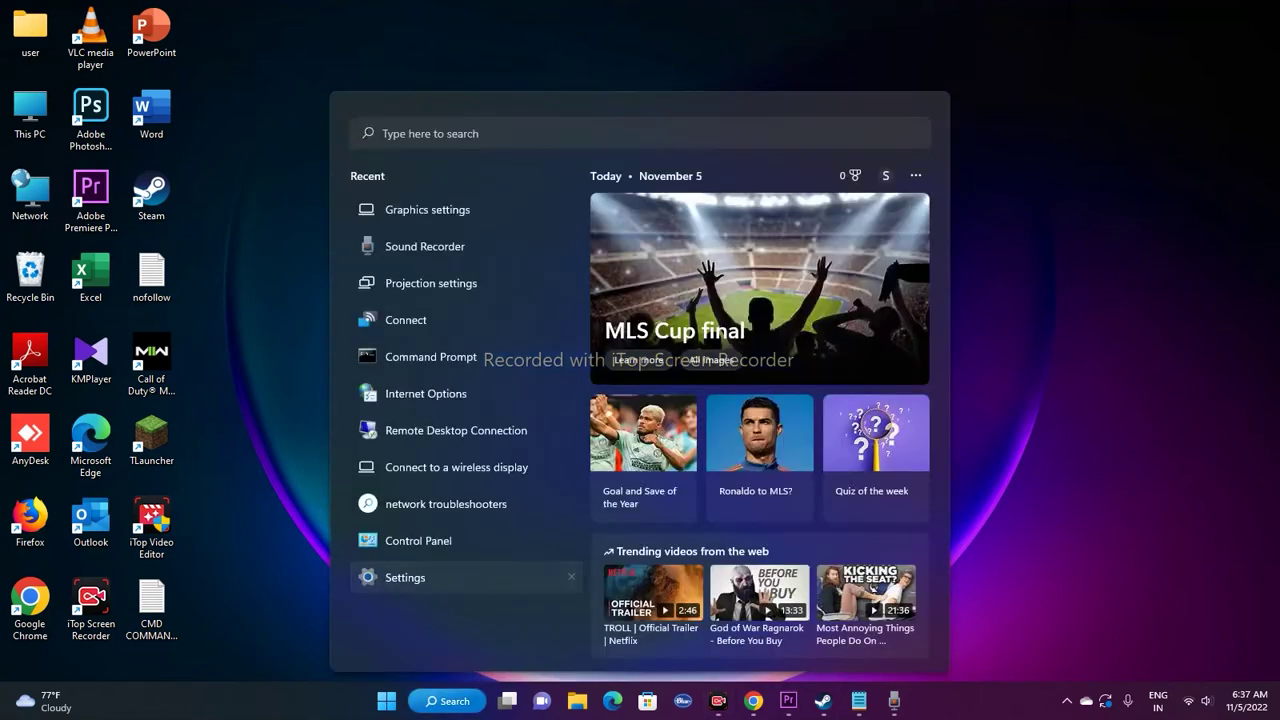
{"action": "left_click", "coordinate": [405, 577]}
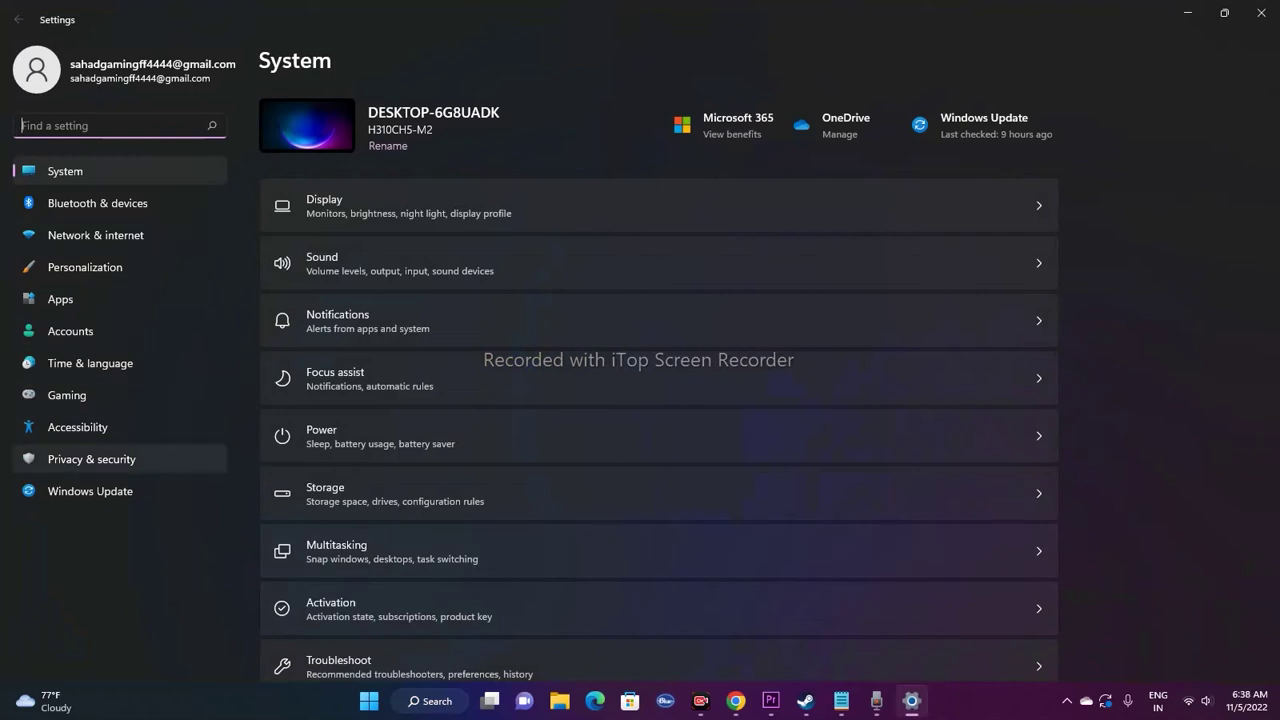
{"action": "left_click", "coordinate": [91, 459]}
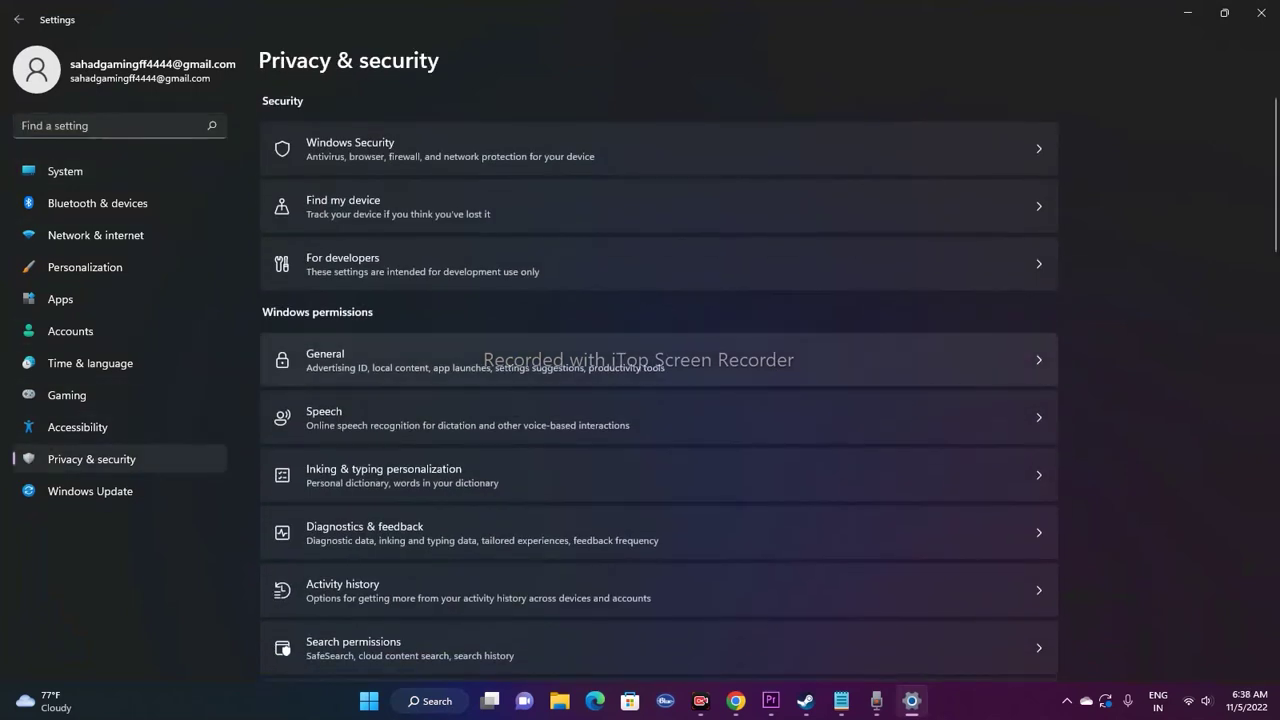
{"action": "left_click", "coordinate": [658, 148]}
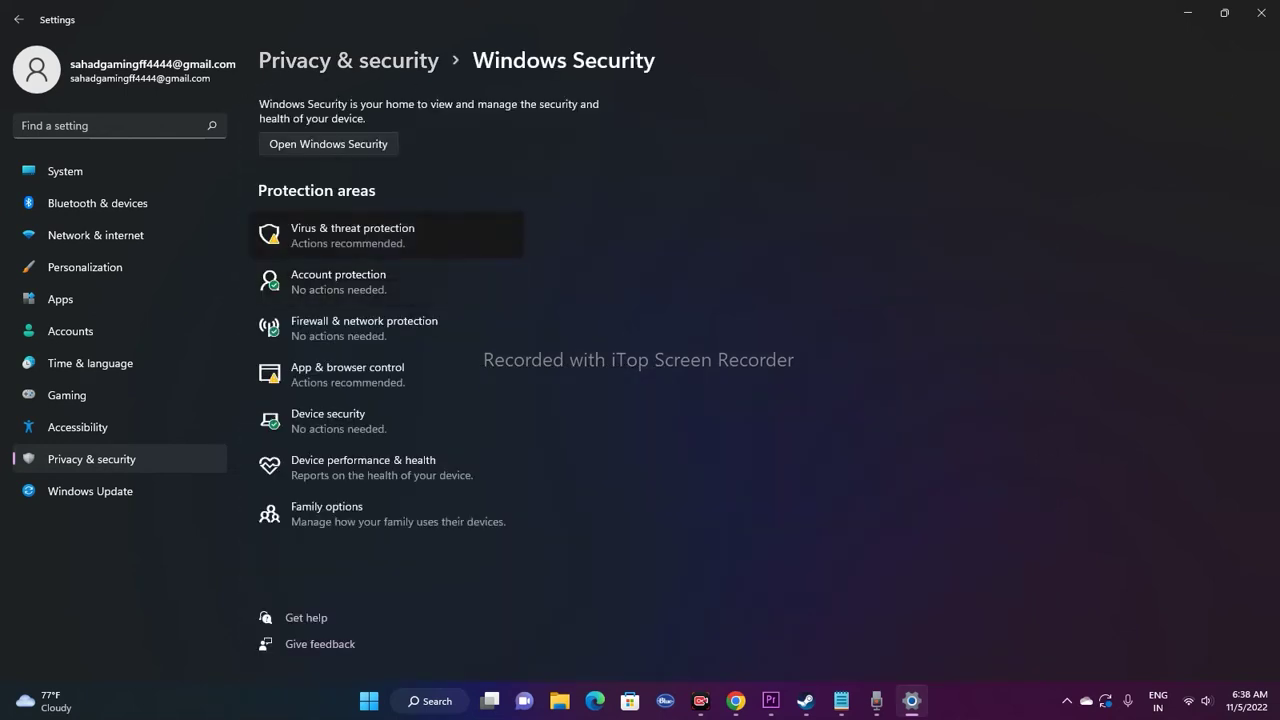
{"action": "left_click", "coordinate": [386, 235]}
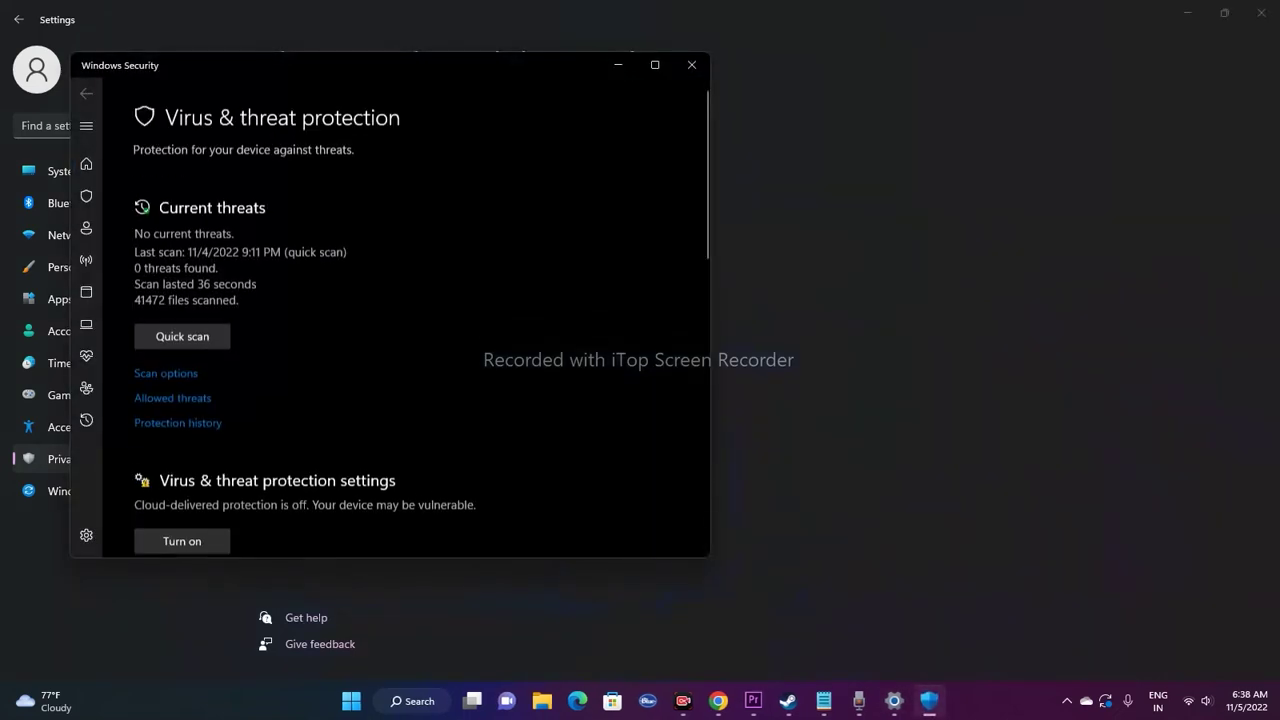
Look through the Virus & threat protection page, from the protection settings to the updates and ransomware protection sections.
{"action": "scroll", "coordinate": [422, 316], "scroll_direction": "down", "scroll_amount": 4}
{"action": "scroll", "coordinate": [422, 316], "scroll_direction": "up", "scroll_amount": 4}
{"action": "scroll", "coordinate": [405, 316], "scroll_direction": "down", "scroll_amount": 5}
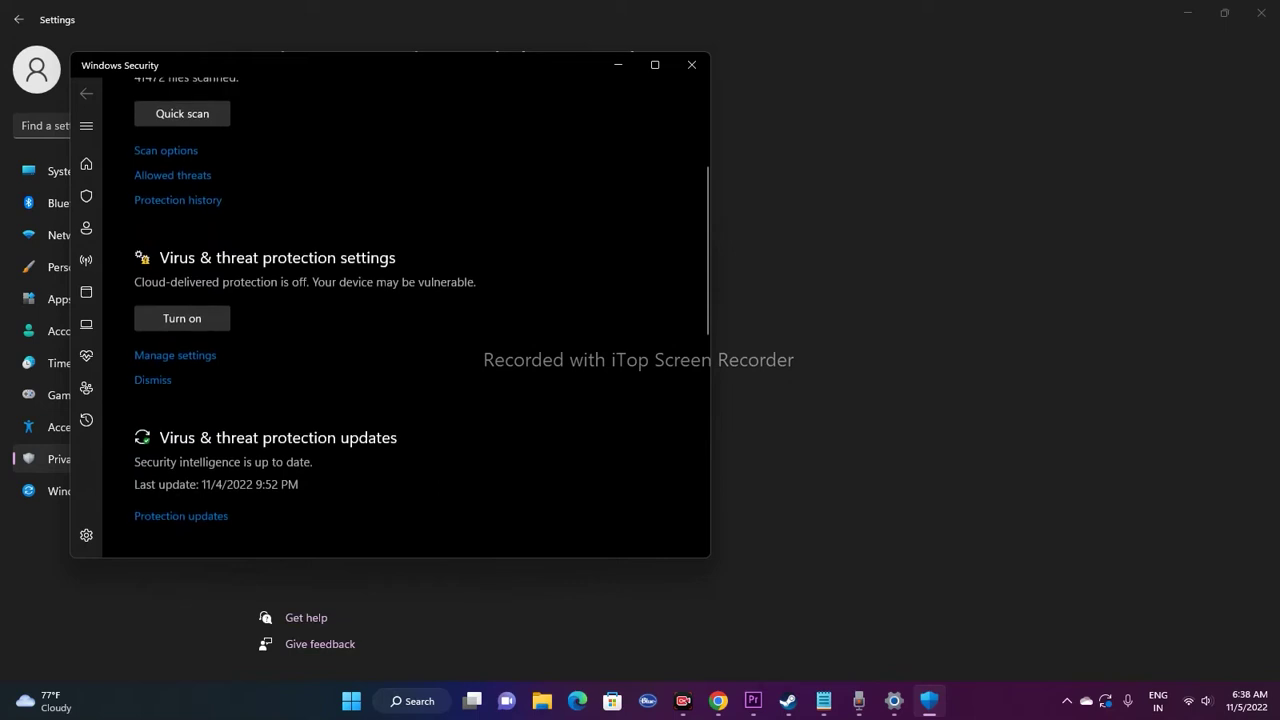
{"action": "scroll", "coordinate": [405, 316], "scroll_direction": "down", "scroll_amount": 4}
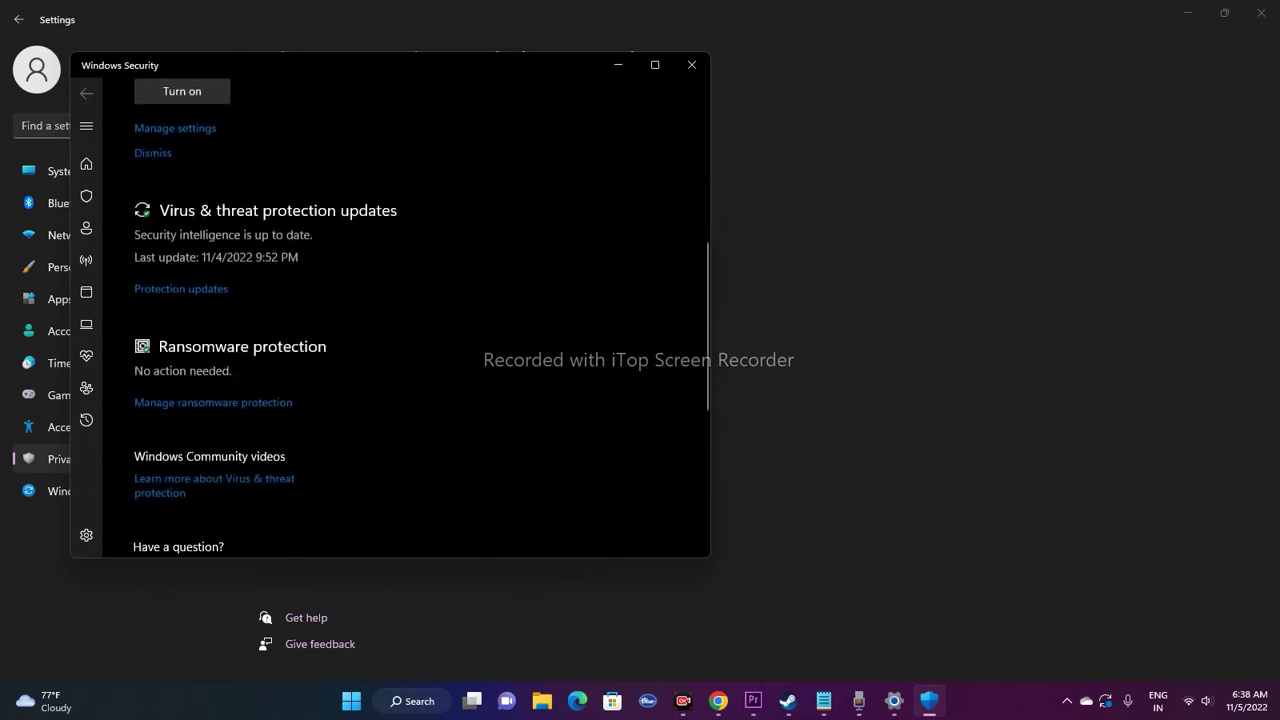
{"action": "scroll", "coordinate": [405, 316], "scroll_direction": "up", "scroll_amount": 3}
{"action": "scroll", "coordinate": [405, 316], "scroll_direction": "up", "scroll_amount": 3}
{"action": "scroll", "coordinate": [405, 316], "scroll_direction": "down", "scroll_amount": 2}
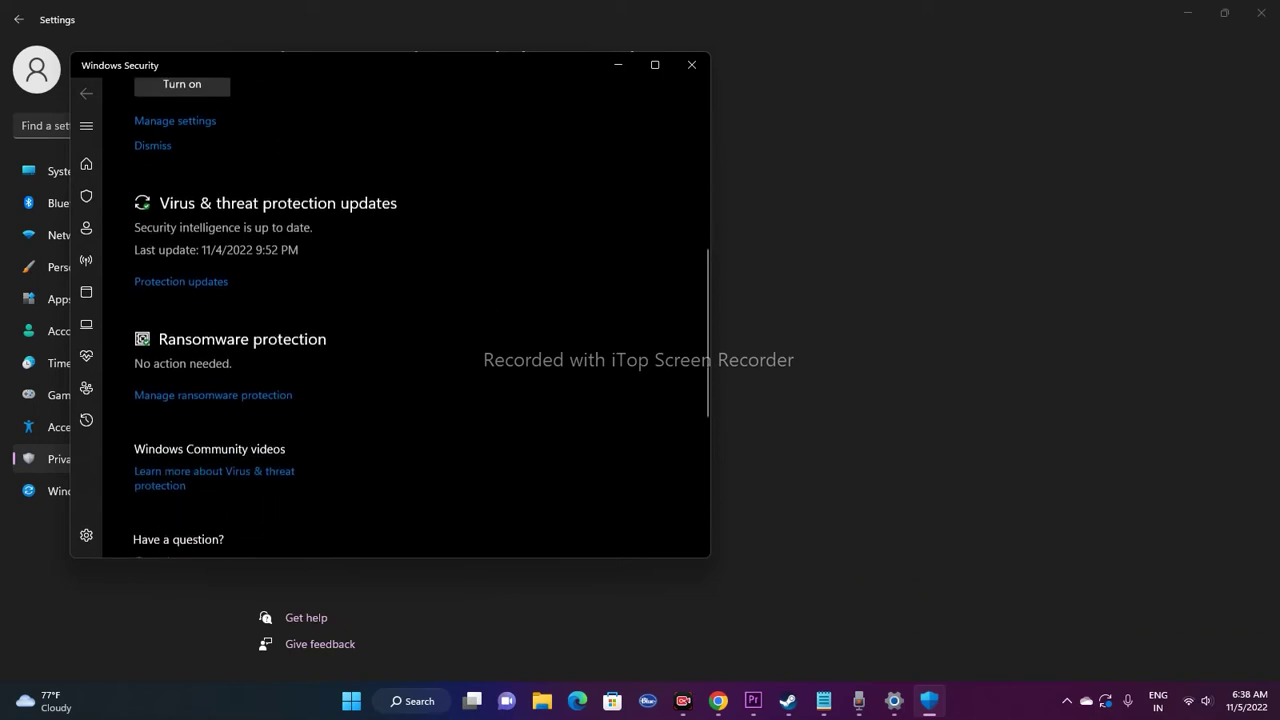
Open the ransomware protection settings and turn on Controlled folder access.
{"action": "left_click", "coordinate": [213, 400]}
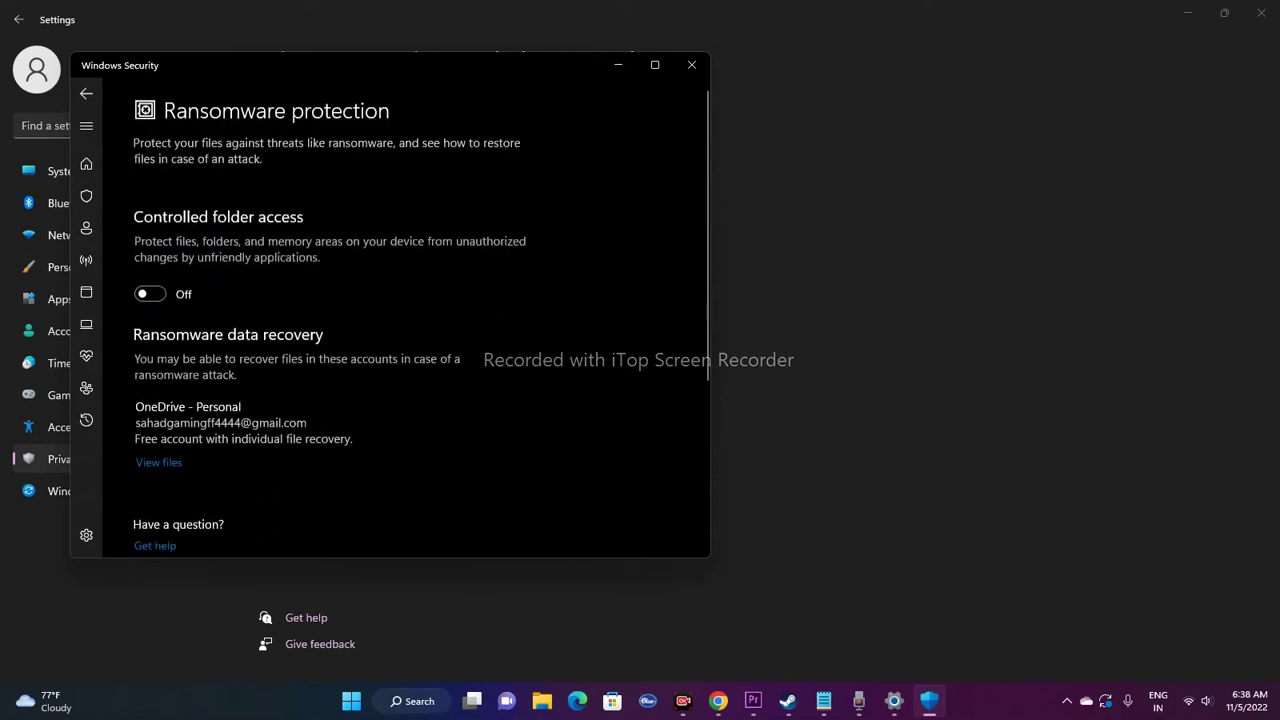
{"action": "scroll", "coordinate": [405, 316], "scroll_direction": "down", "scroll_amount": 3}
{"action": "scroll", "coordinate": [405, 316], "scroll_direction": "up", "scroll_amount": 3}
{"action": "left_click", "coordinate": [150, 294]}
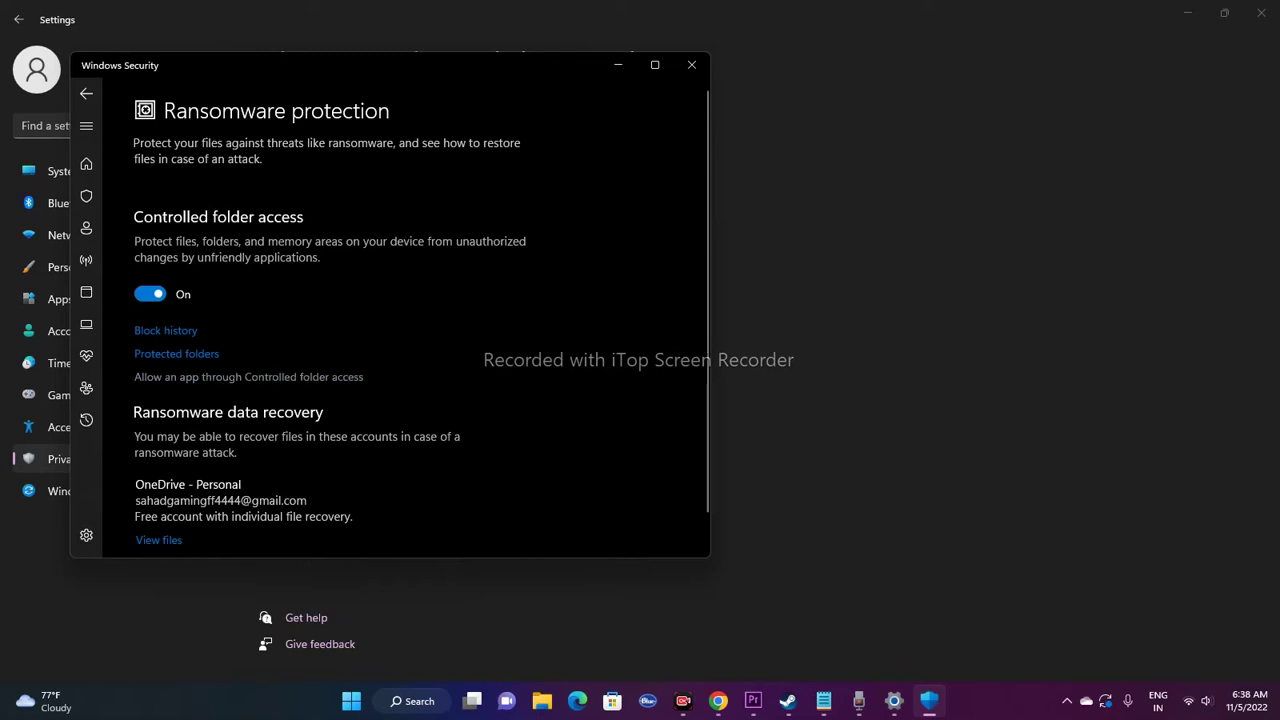
Start adding an allowed app to Controlled folder access by browsing all apps.
{"action": "left_click", "coordinate": [248, 377]}
{"action": "left_click", "coordinate": [219, 232]}
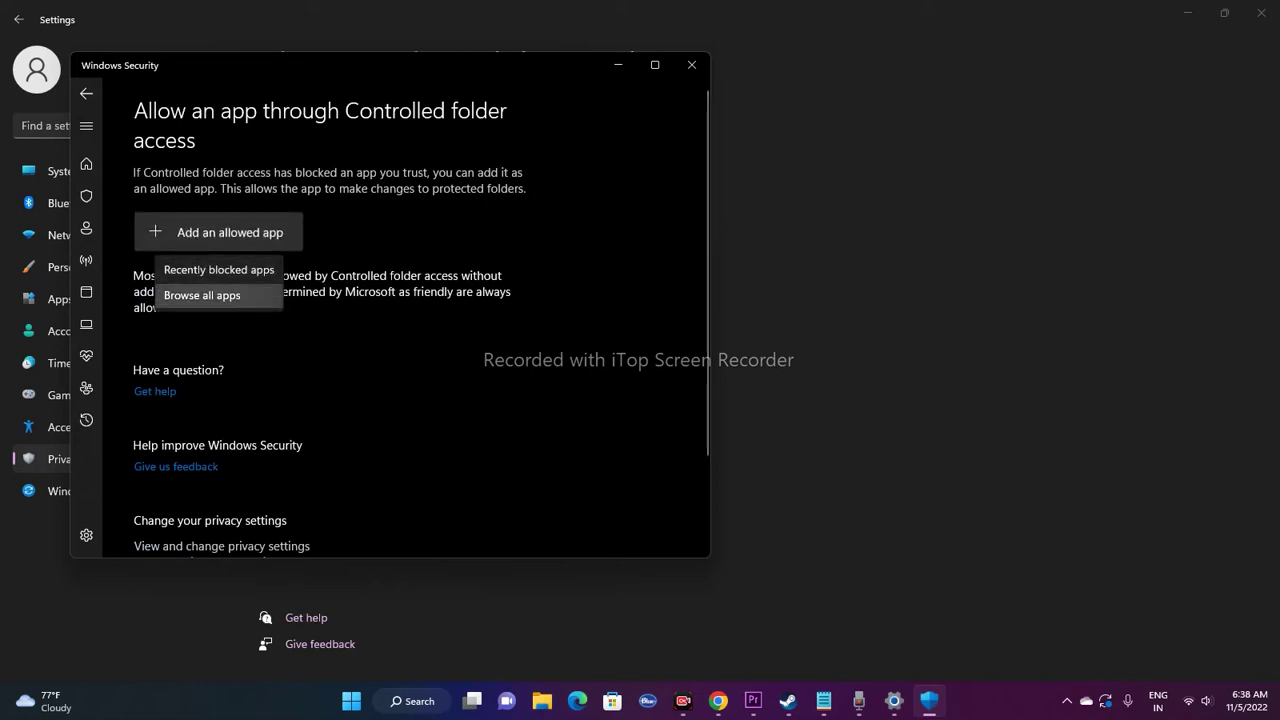
{"action": "left_click", "coordinate": [202, 295]}
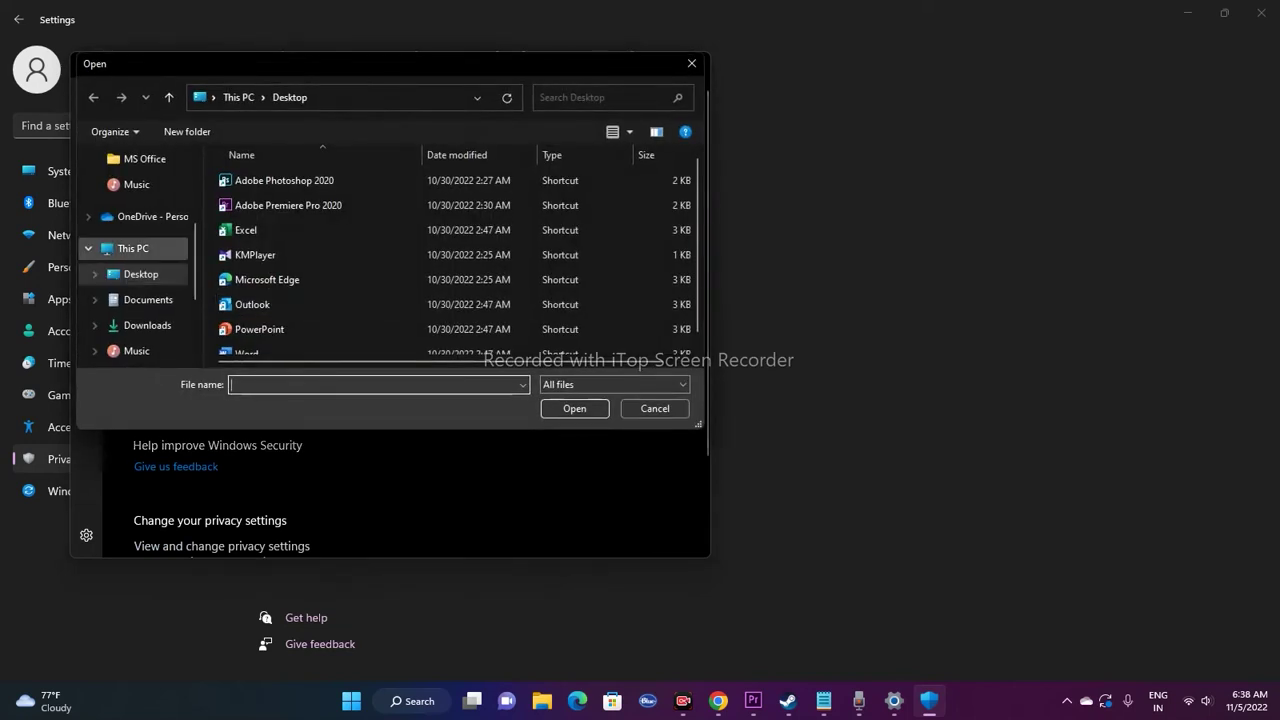
Browse from This PC to the Program Files (x86) folder on Local Disk (C:) and locate the Steam folder.
{"action": "left_click", "coordinate": [133, 248]}
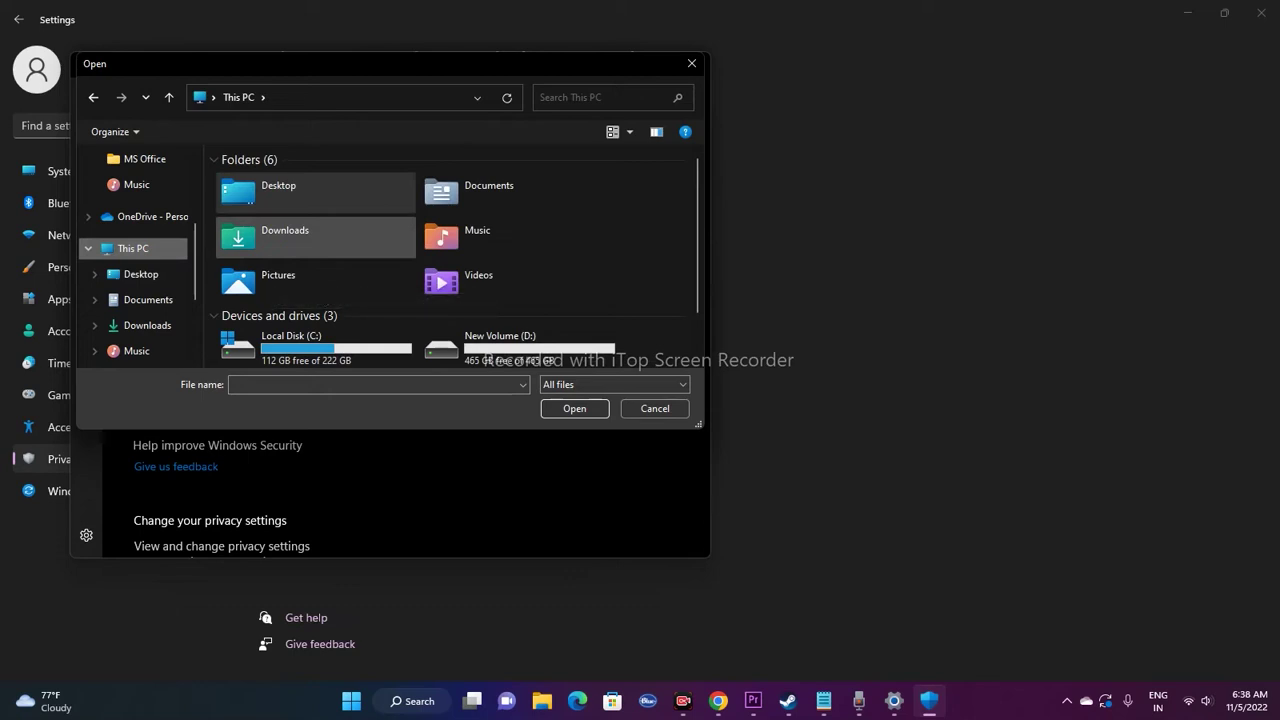
{"action": "scroll", "coordinate": [315, 240], "scroll_direction": "down", "scroll_amount": 1}
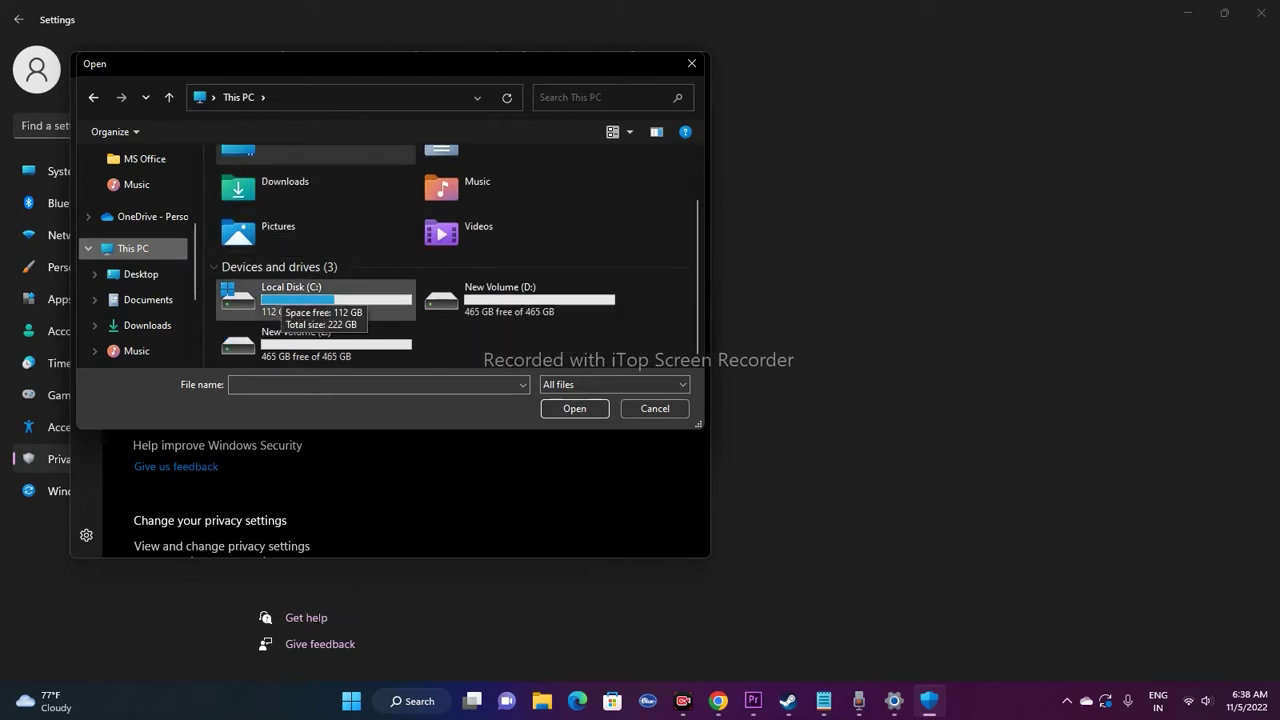
{"action": "double_click", "coordinate": [285, 295]}
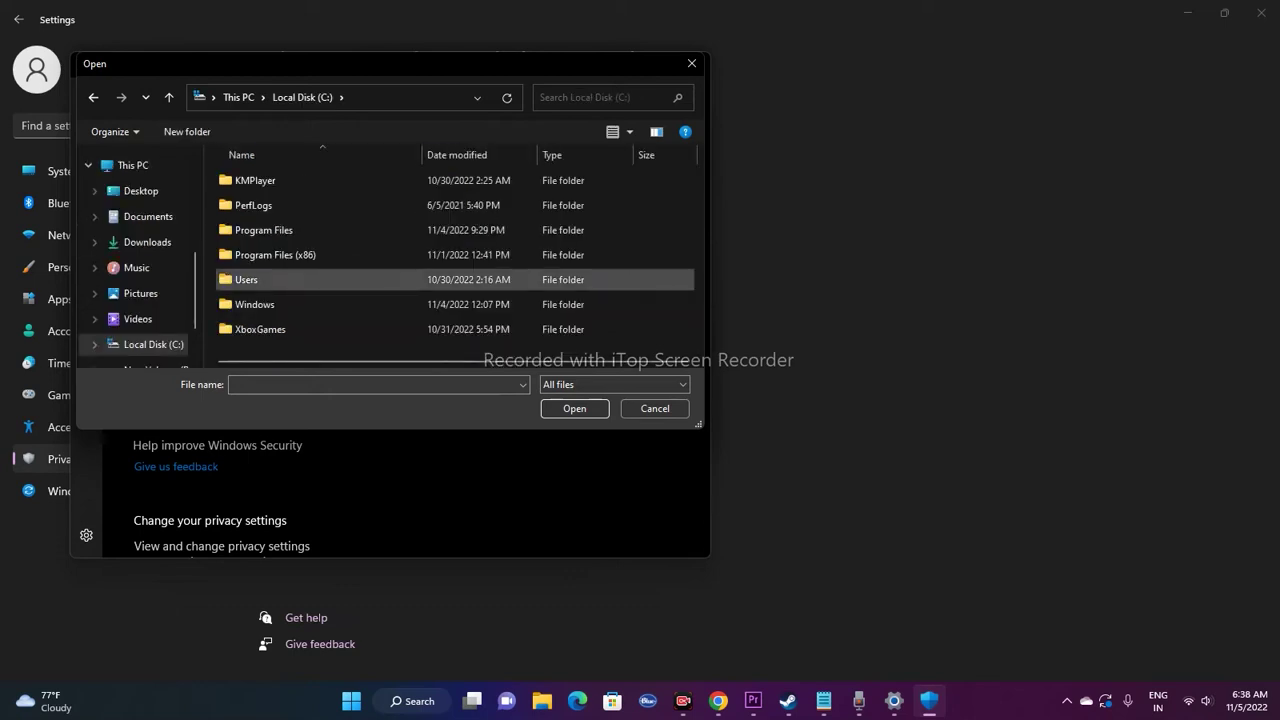
{"action": "double_click", "coordinate": [246, 280]}
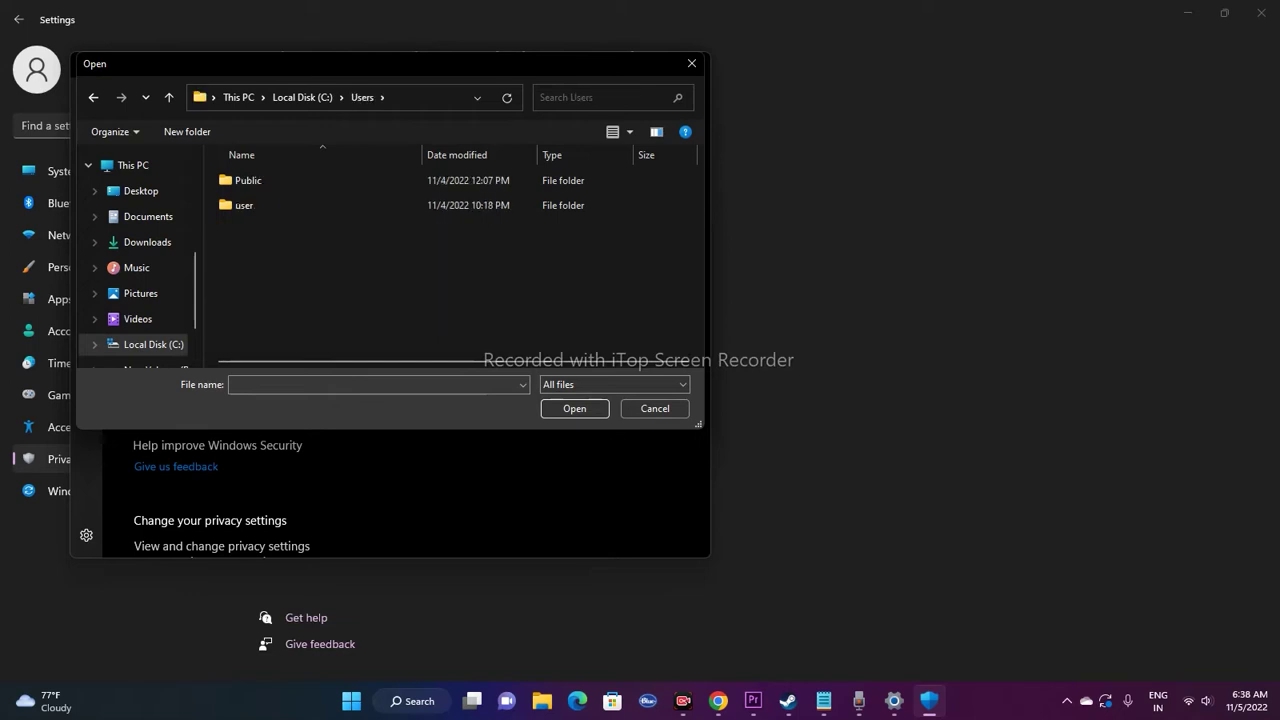
{"action": "left_click", "coordinate": [93, 97]}
{"action": "left_click", "coordinate": [275, 255]}
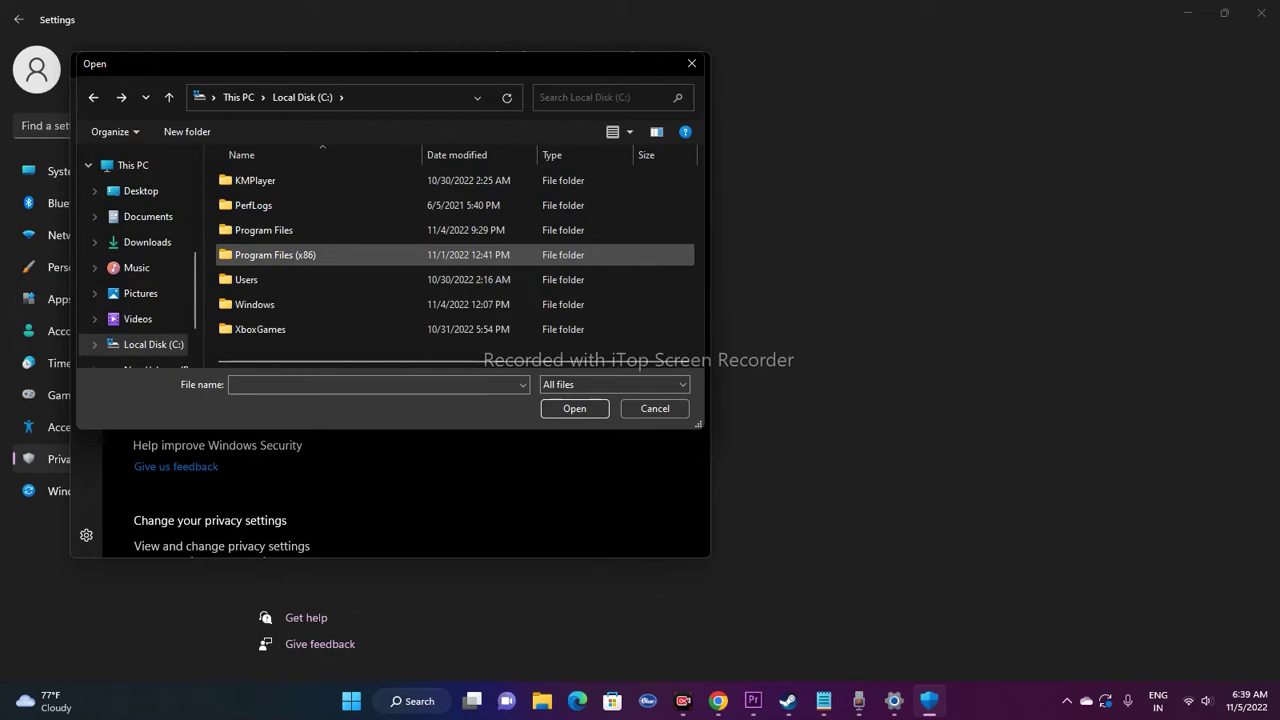
{"action": "double_click", "coordinate": [290, 256]}
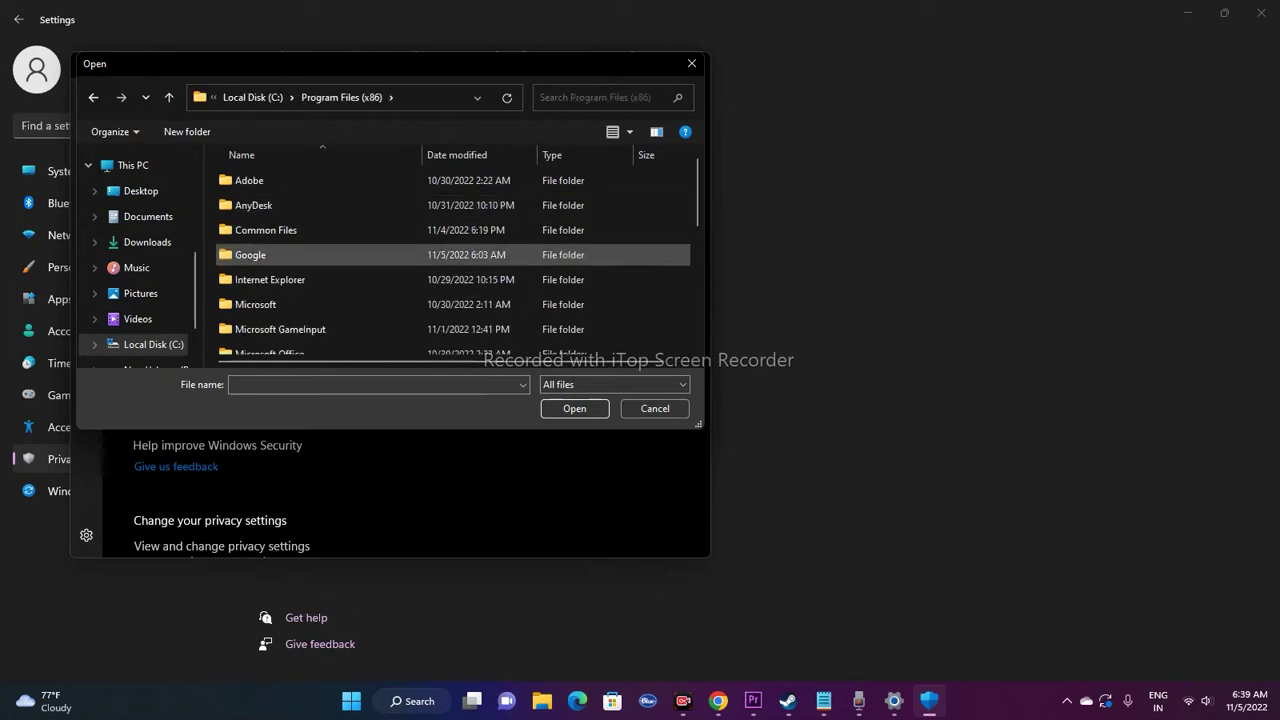
{"action": "scroll", "coordinate": [300, 255], "scroll_direction": "down", "scroll_amount": 4}
{"action": "scroll", "coordinate": [300, 255], "scroll_direction": "up", "scroll_amount": 2}
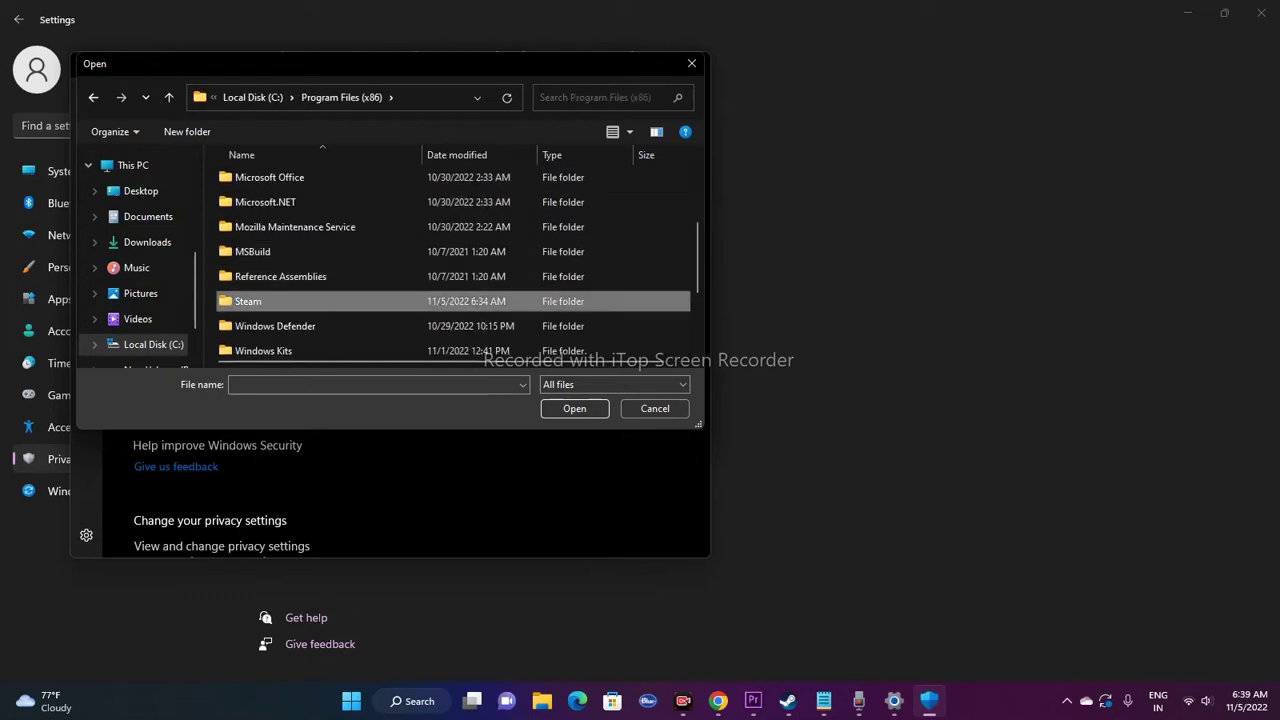
Open the Call of Duty HQ folder inside Steam's steamapps\common folder.
{"action": "double_click", "coordinate": [300, 301]}
{"action": "scroll", "coordinate": [300, 265], "scroll_direction": "down", "scroll_amount": 4}
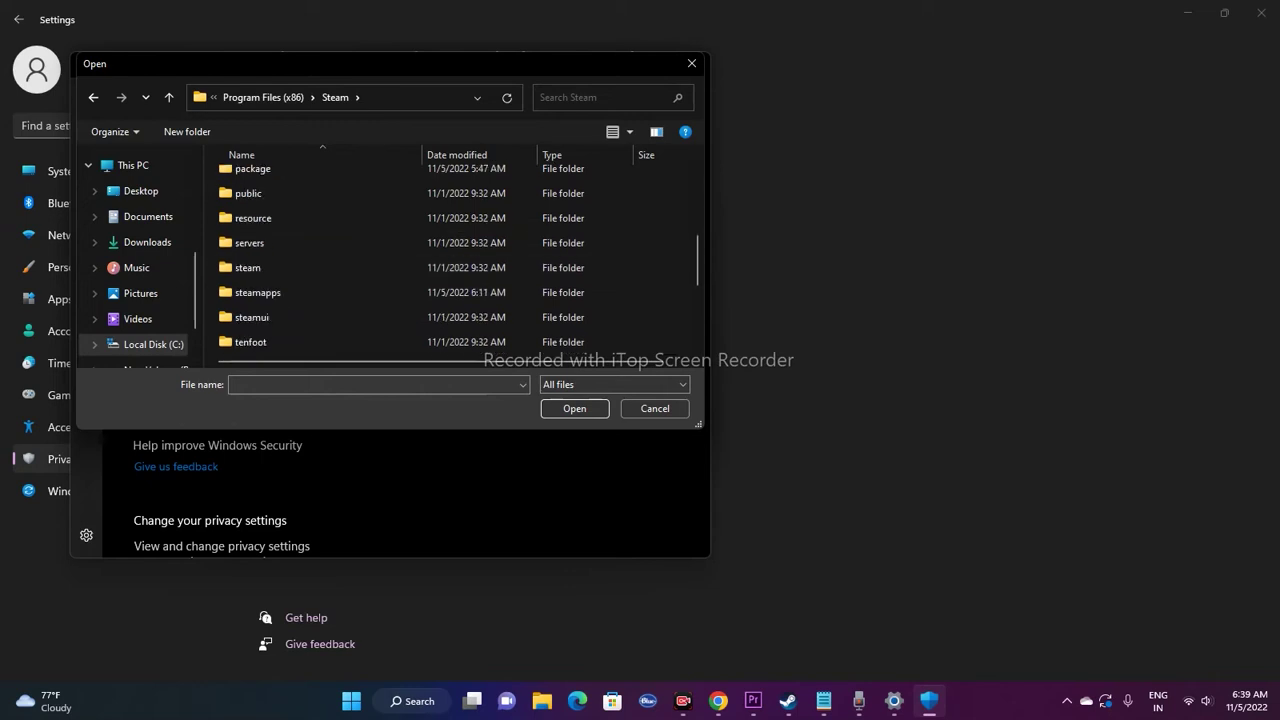
{"action": "scroll", "coordinate": [260, 243], "scroll_direction": "down", "scroll_amount": 1}
{"action": "double_click", "coordinate": [260, 218]}
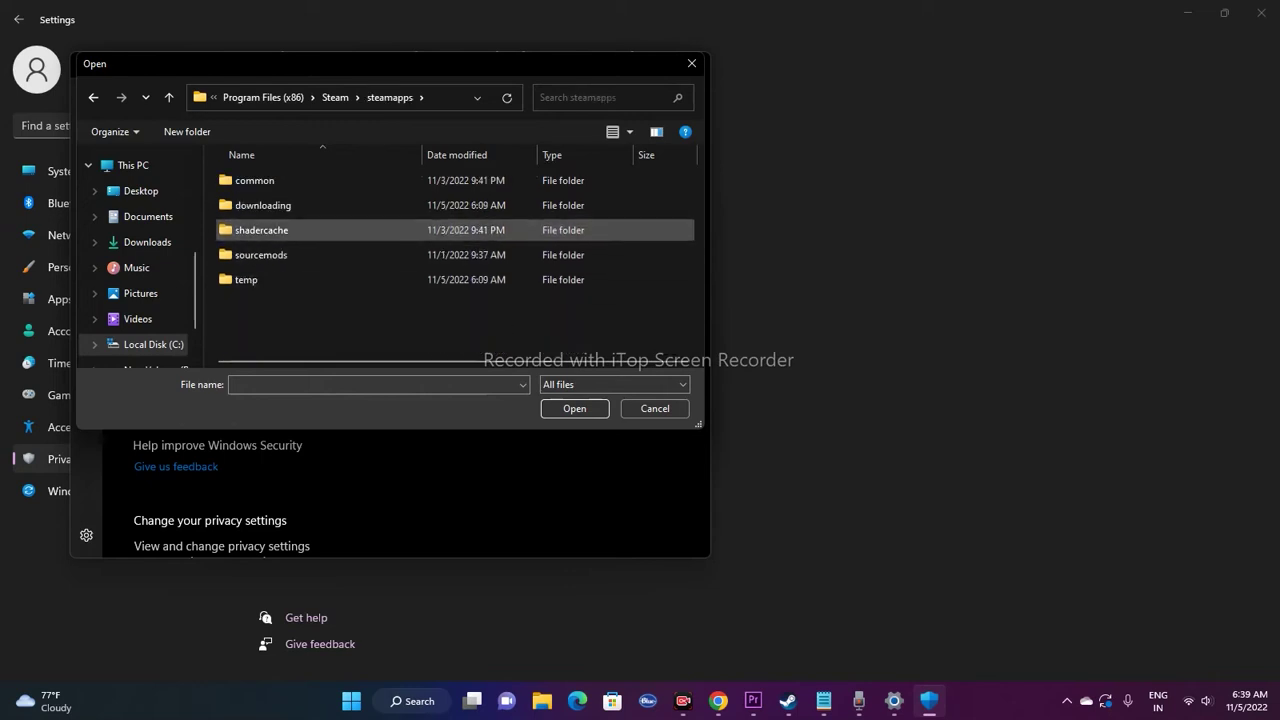
{"action": "double_click", "coordinate": [255, 180]}
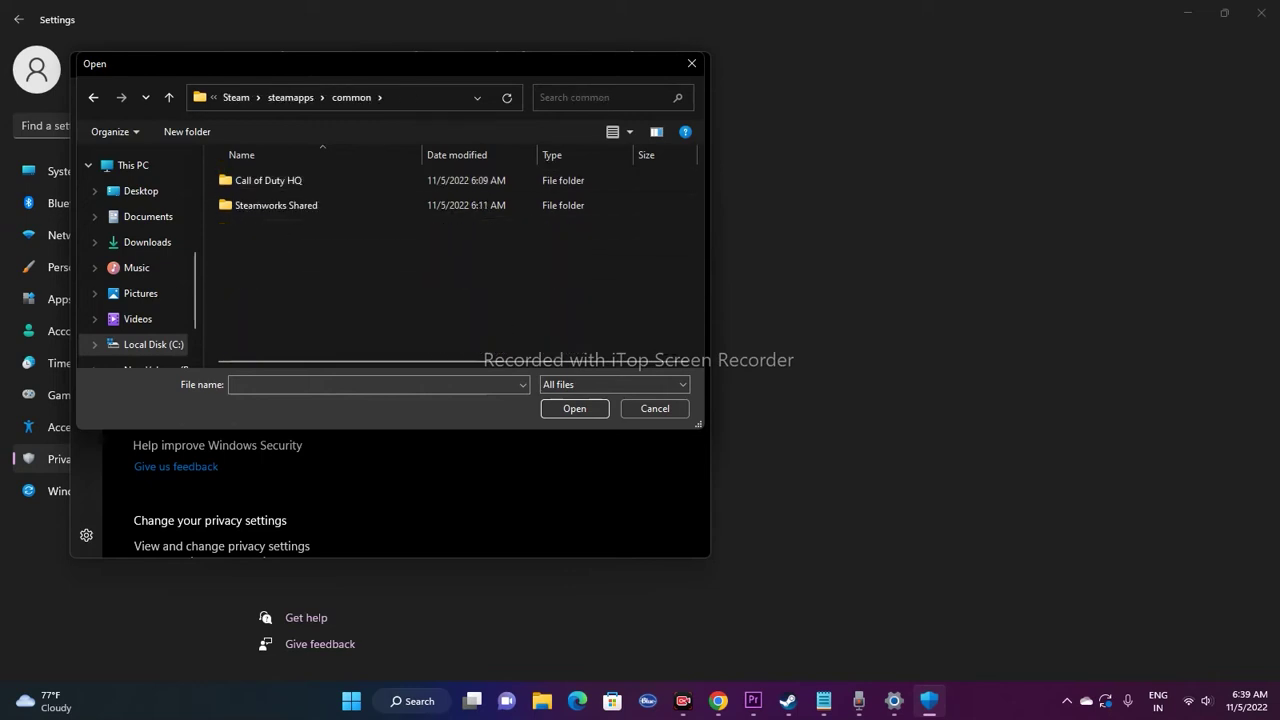
{"action": "double_click", "coordinate": [262, 180]}
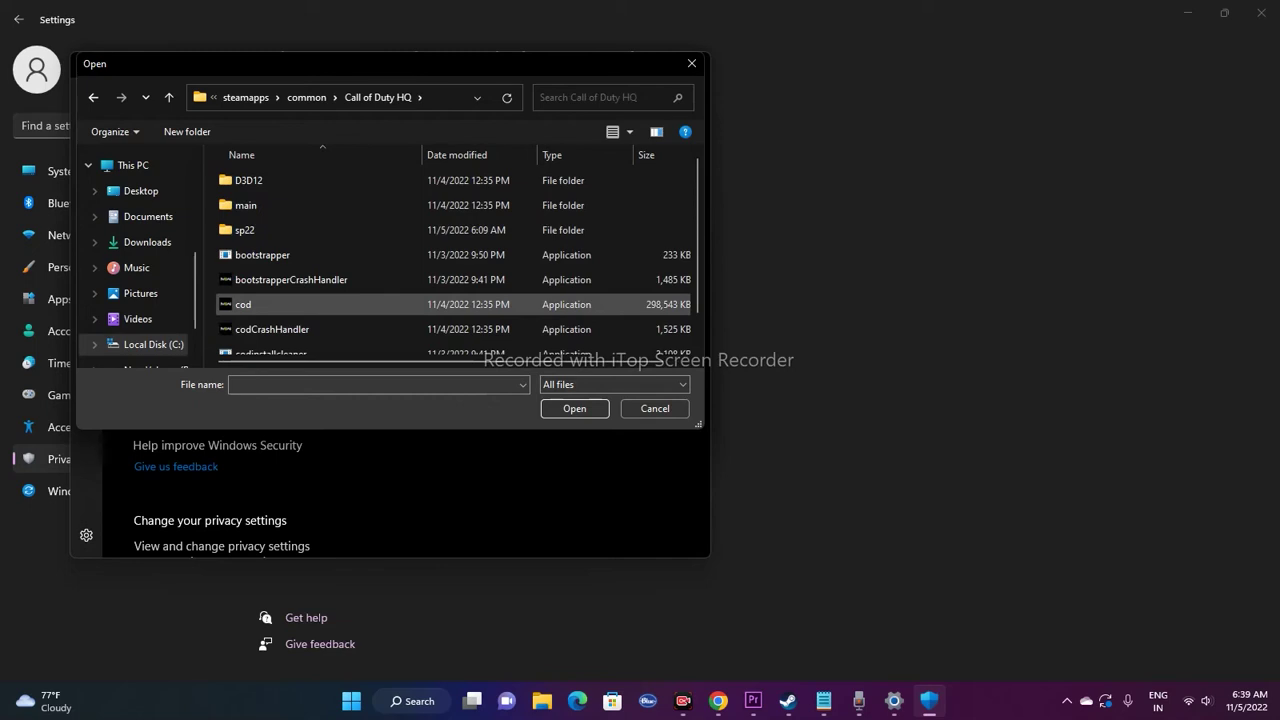
Add the cod application as an allowed app, and close Windows Security and Settings.
{"action": "left_click", "coordinate": [262, 304]}
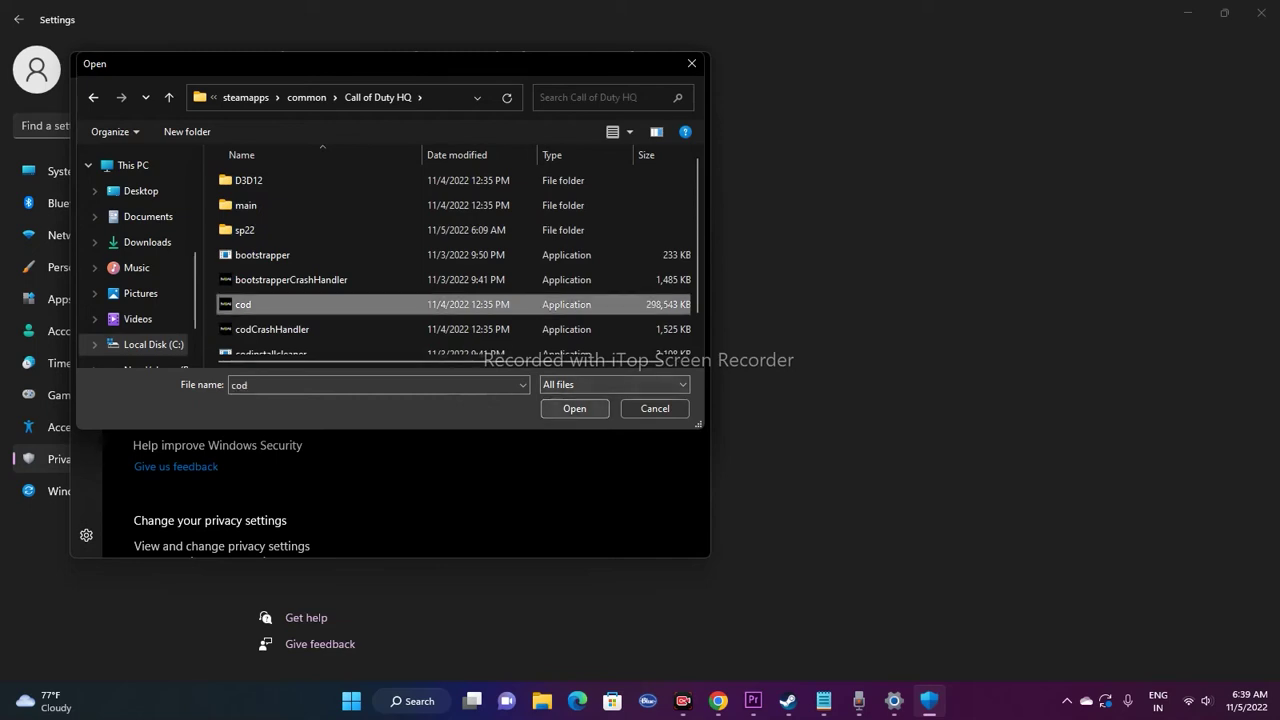
{"action": "left_click", "coordinate": [574, 408]}
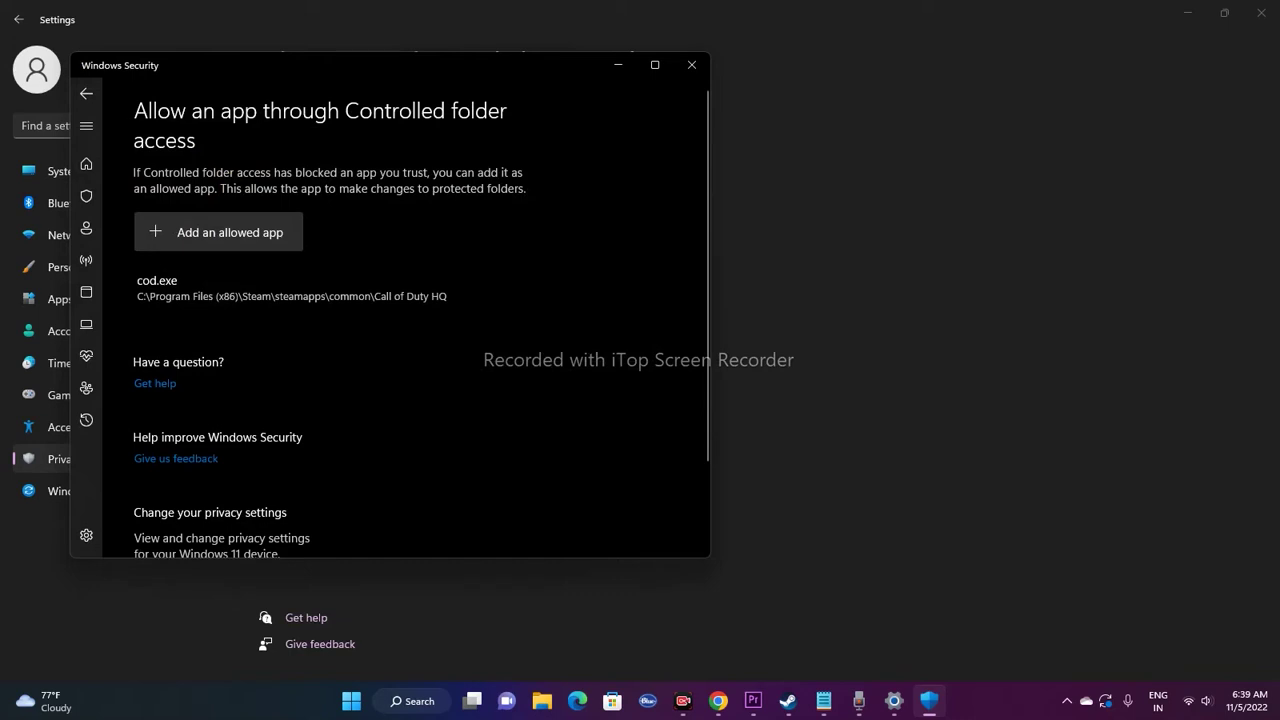
{"action": "left_click", "coordinate": [691, 65]}
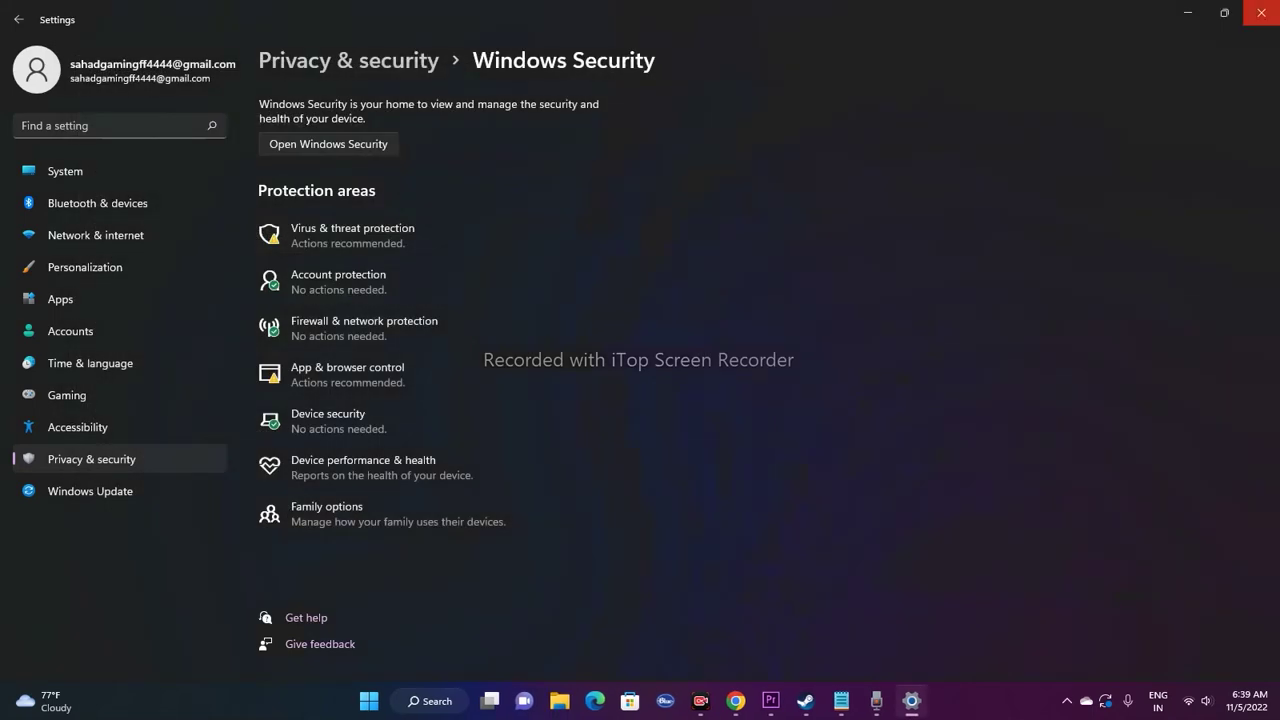
{"action": "left_click", "coordinate": [1261, 13]}
Open Windows Defender Firewall under System and Security in Control Panel and maximize the window.
{"action": "left_click", "coordinate": [447, 700]}
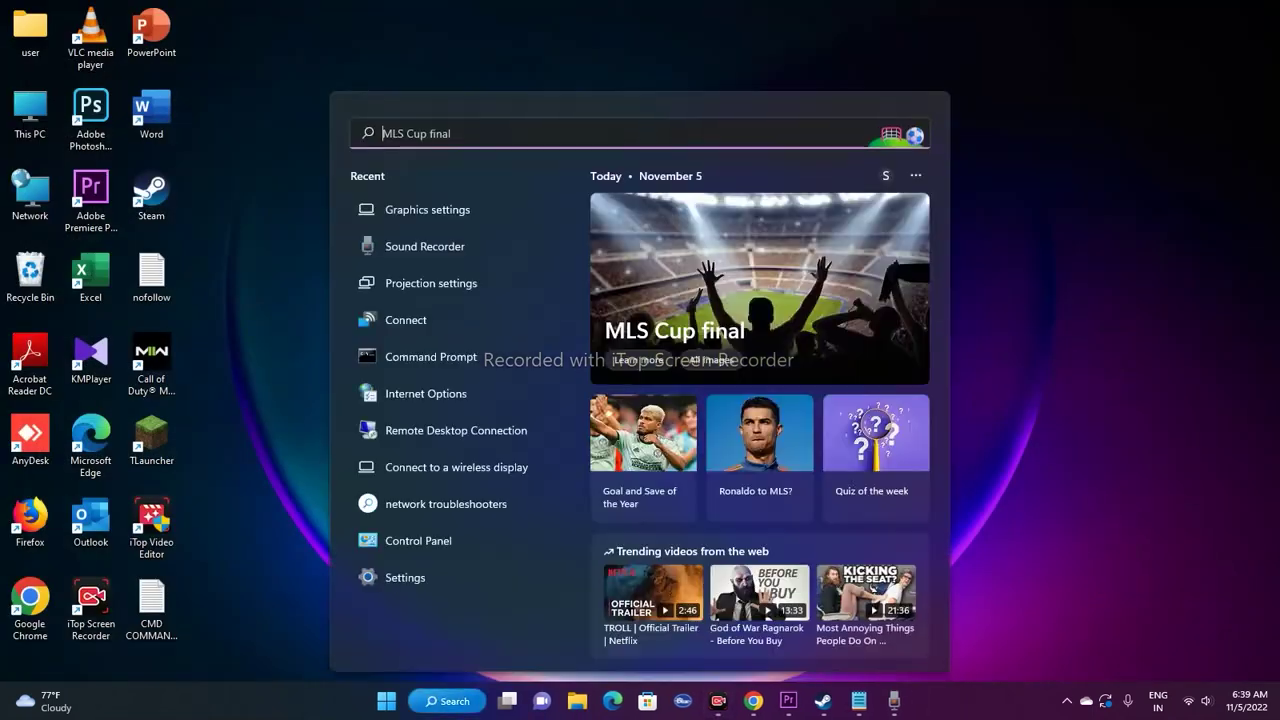
{"action": "type", "text": "CONTRol Panel"}
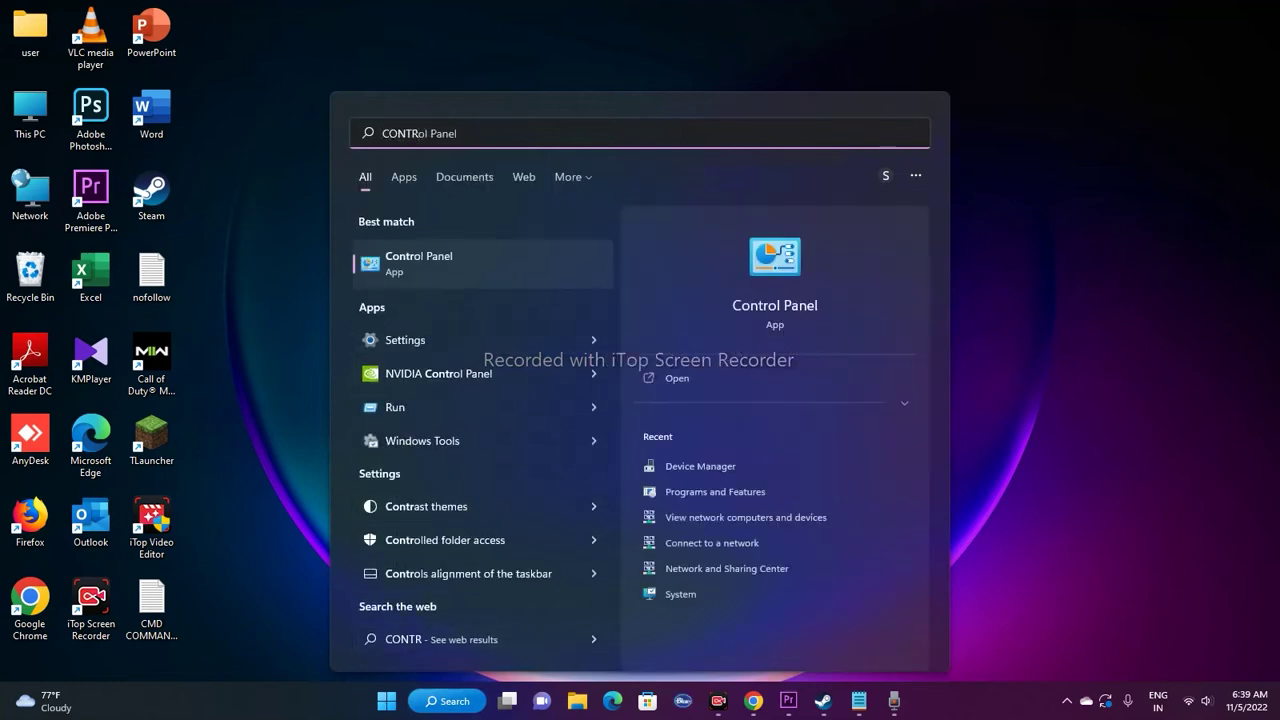
{"action": "key", "text": "Return"}
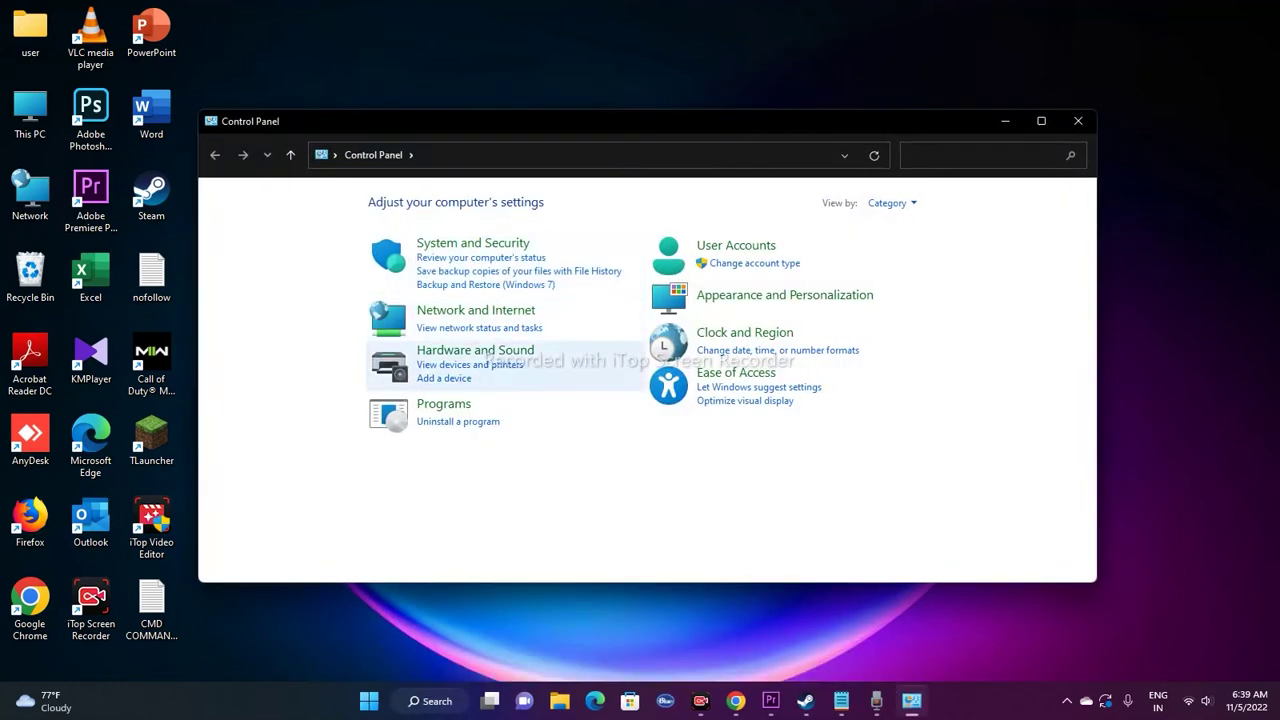
{"action": "left_click", "coordinate": [470, 245]}
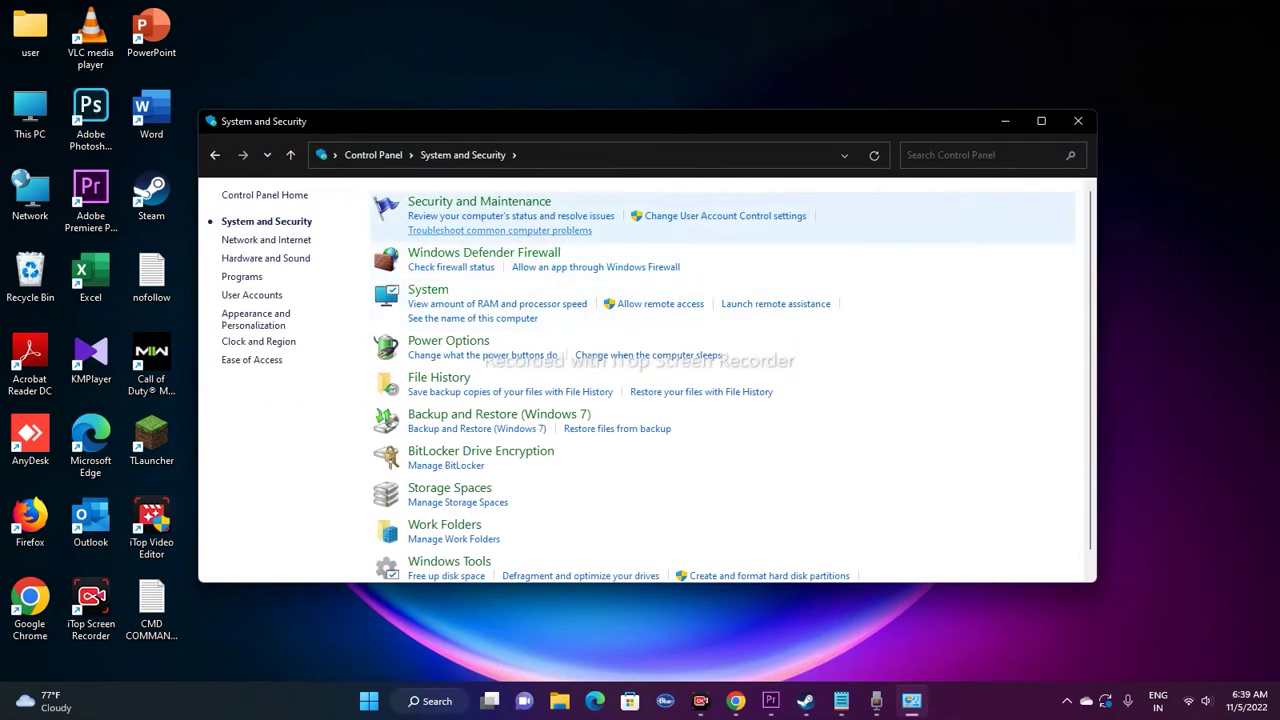
{"action": "left_click", "coordinate": [470, 254]}
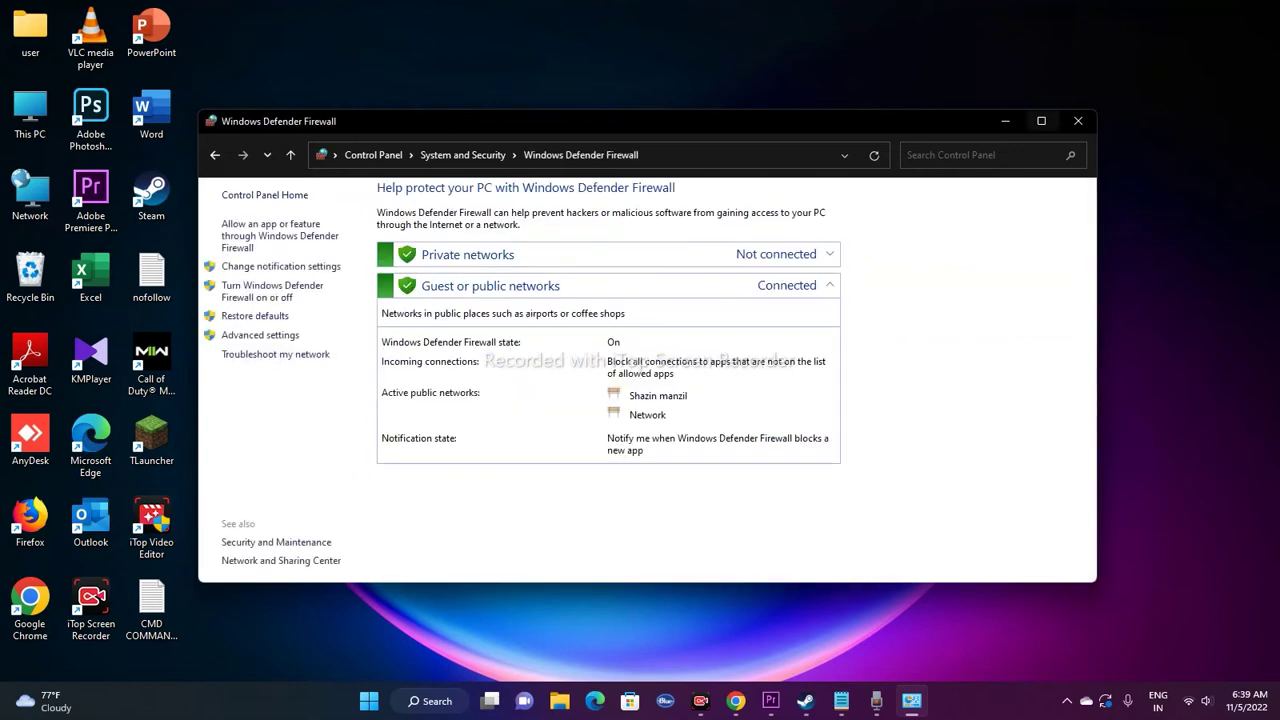
{"action": "left_click", "coordinate": [1041, 121]}
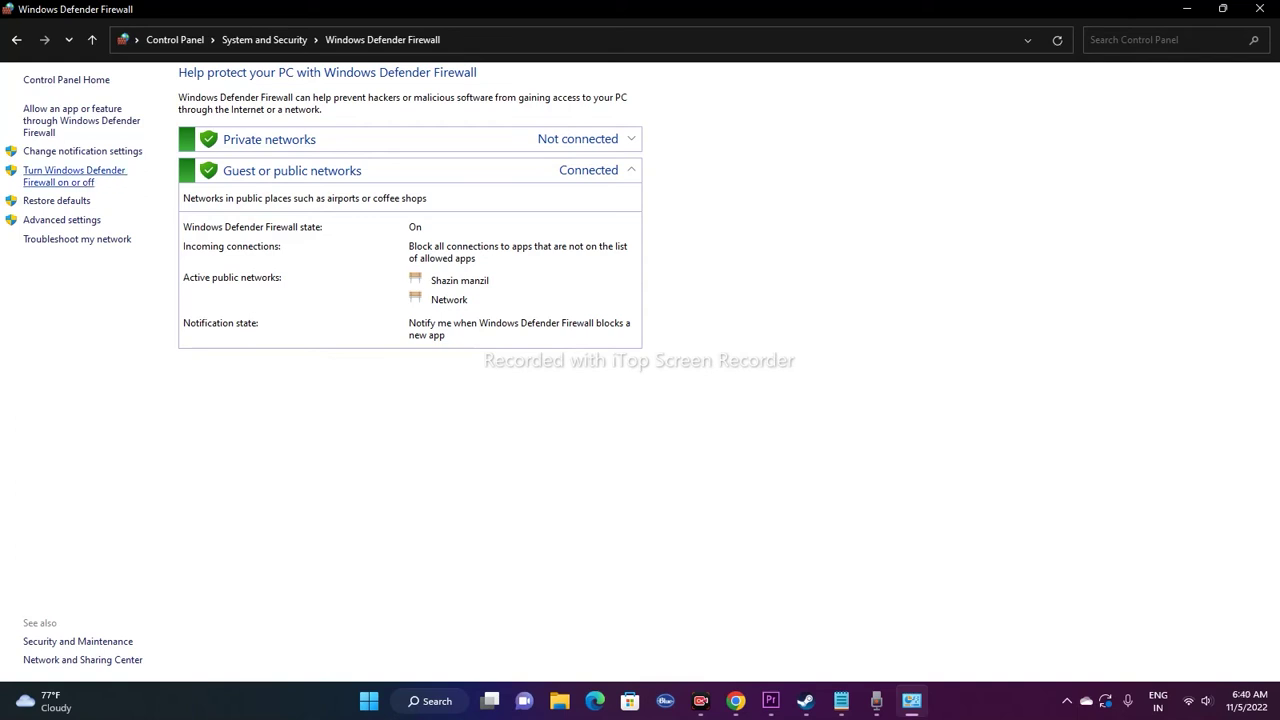
Review the options for turning Windows Defender Firewall on or off for private and public networks, and return to the firewall overview.
{"action": "left_click", "coordinate": [74, 175]}
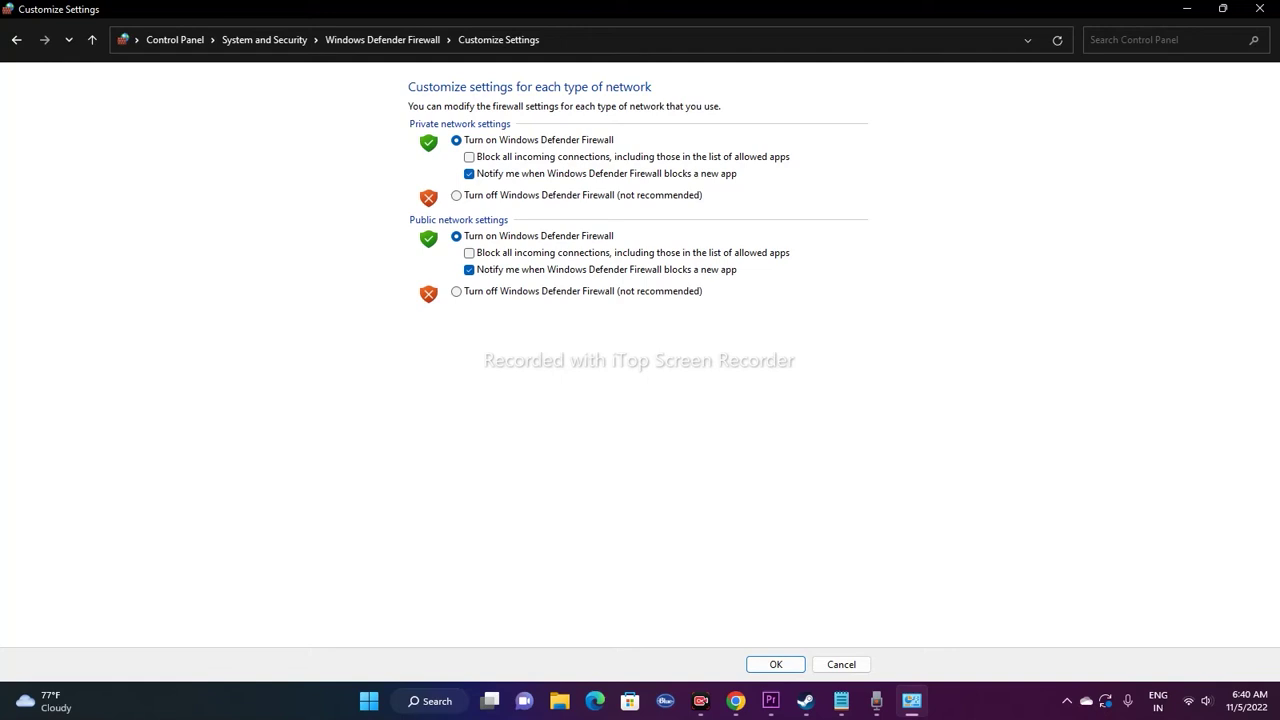
{"action": "left_click", "coordinate": [469, 157]}
{"action": "left_click", "coordinate": [469, 157]}
{"action": "left_click", "coordinate": [16, 40]}
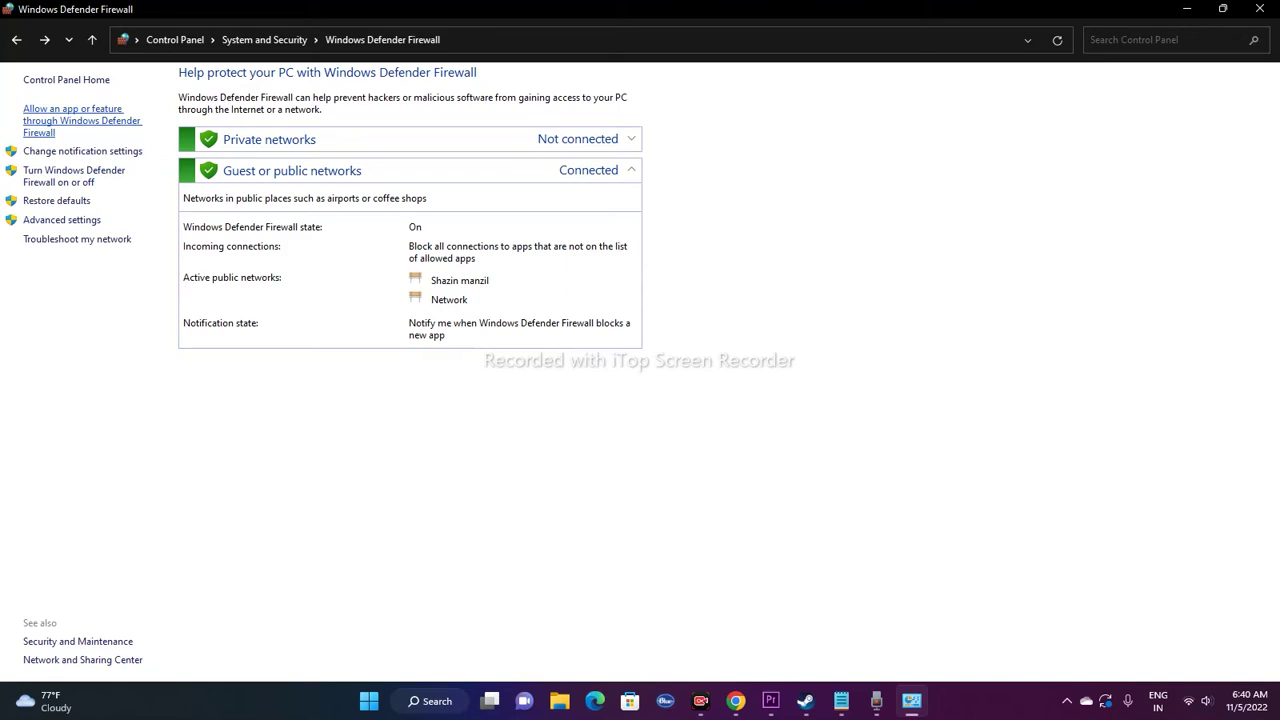
Open the list of apps allowed through Windows Defender Firewall and glance at Microsoft's page on the risks of allowing apps.
{"action": "left_click", "coordinate": [72, 110]}
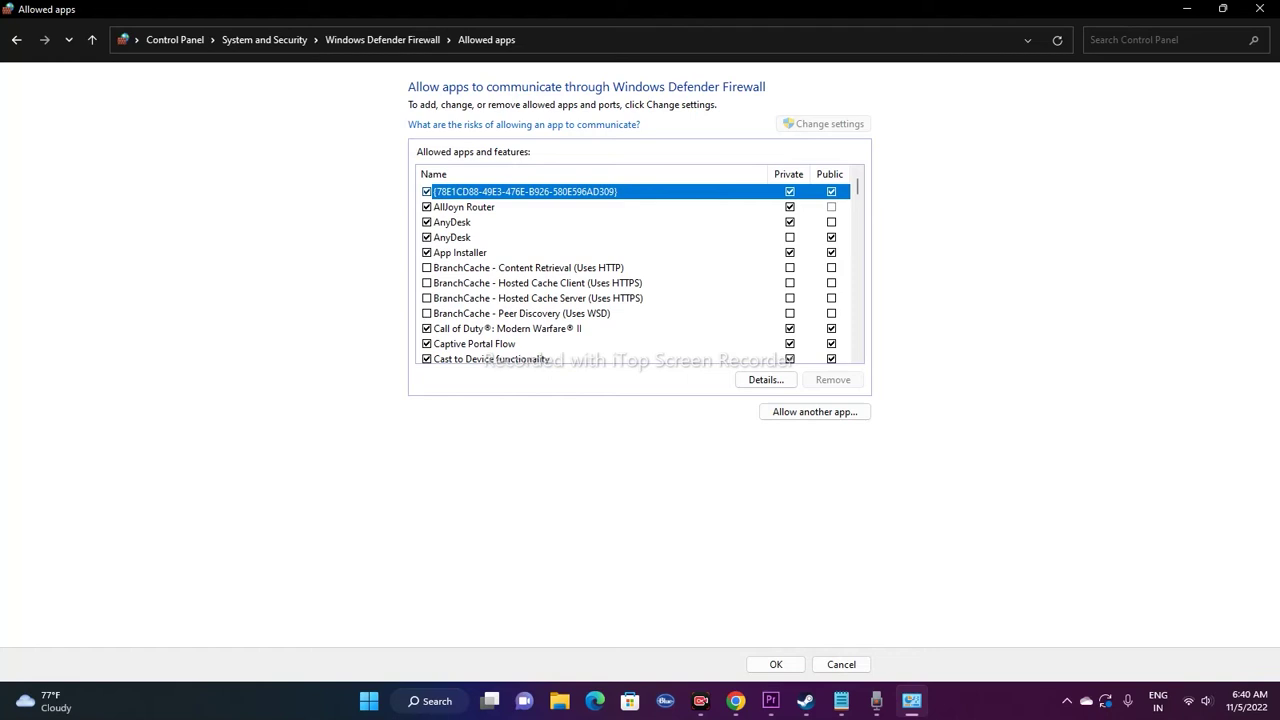
{"action": "left_click", "coordinate": [524, 124]}
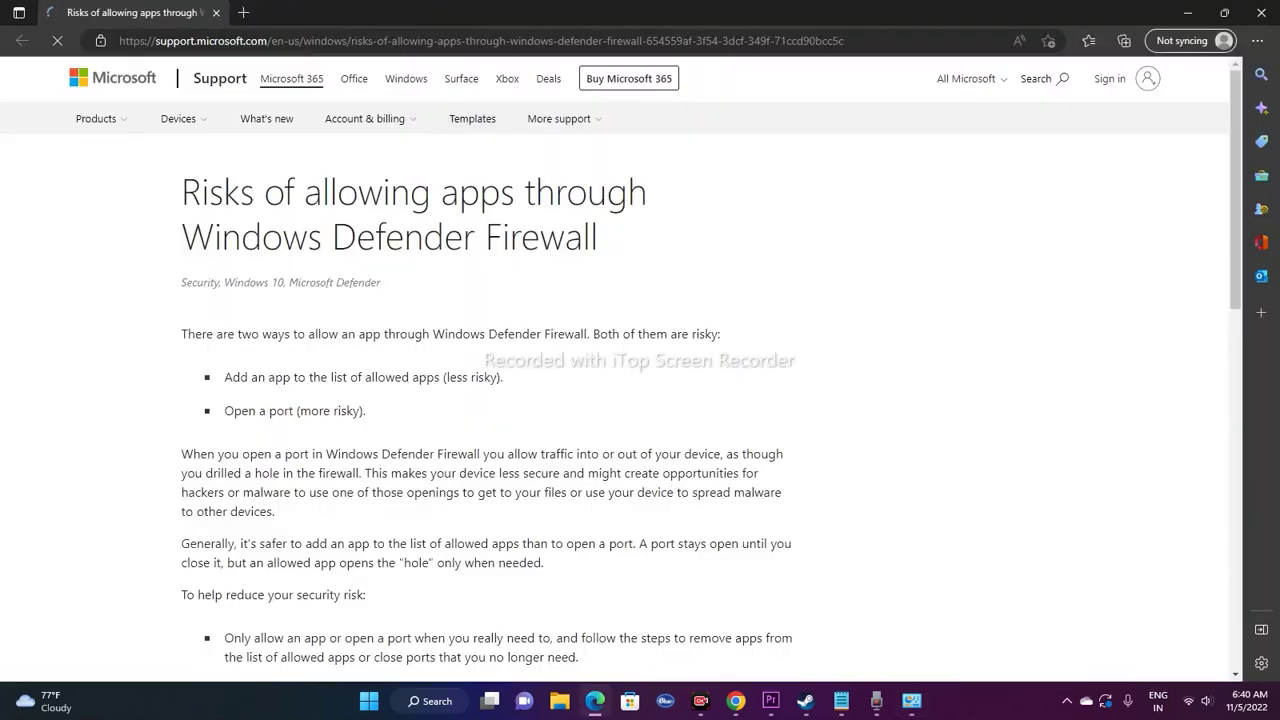
{"action": "left_click", "coordinate": [216, 12]}
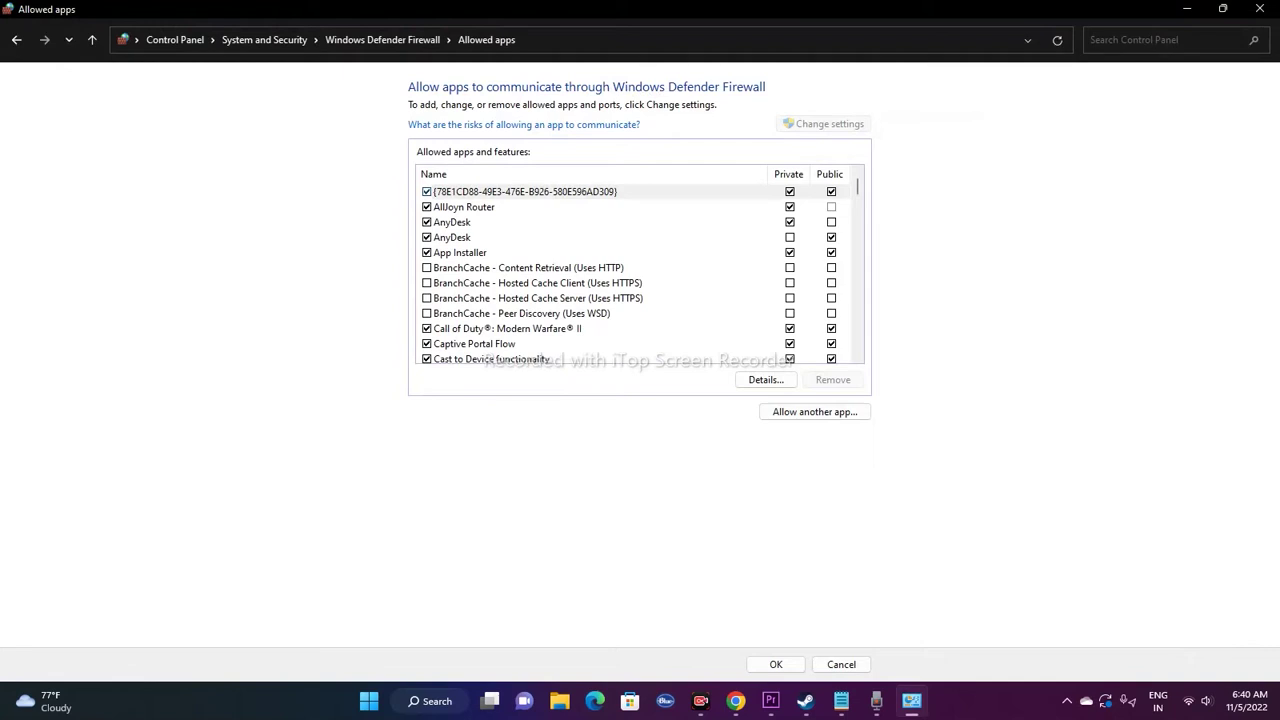
Find Call of Duty: Modern Warfare II among the allowed apps, check its private and public access, and accept the list.
{"action": "scroll", "coordinate": [639, 267], "scroll_direction": "down", "scroll_amount": 3}
{"action": "scroll", "coordinate": [639, 267], "scroll_direction": "up", "scroll_amount": 3}
{"action": "scroll", "coordinate": [640, 275], "scroll_direction": "down", "scroll_amount": 15}
{"action": "scroll", "coordinate": [640, 275], "scroll_direction": "down", "scroll_amount": 15}
{"action": "scroll", "coordinate": [640, 275], "scroll_direction": "up", "scroll_amount": 15}
{"action": "scroll", "coordinate": [640, 275], "scroll_direction": "up", "scroll_amount": 8}
{"action": "scroll", "coordinate": [640, 275], "scroll_direction": "down", "scroll_amount": 1}
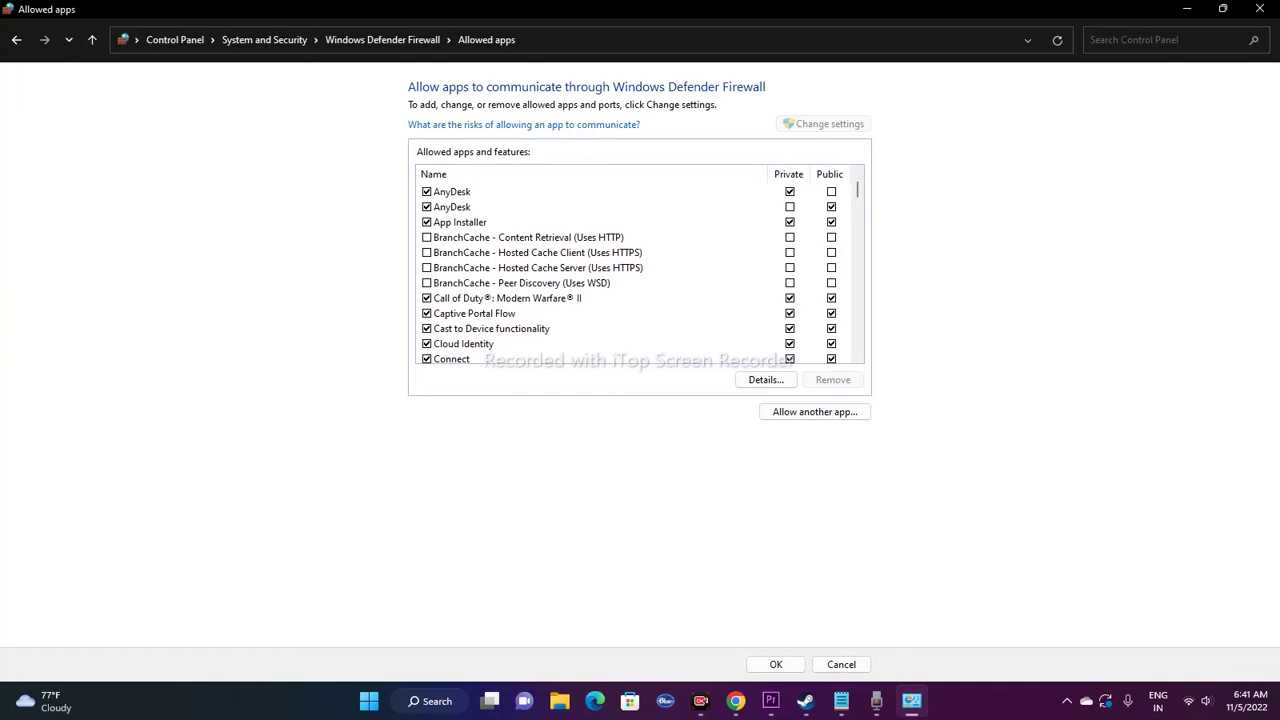
{"action": "left_click", "coordinate": [507, 298]}
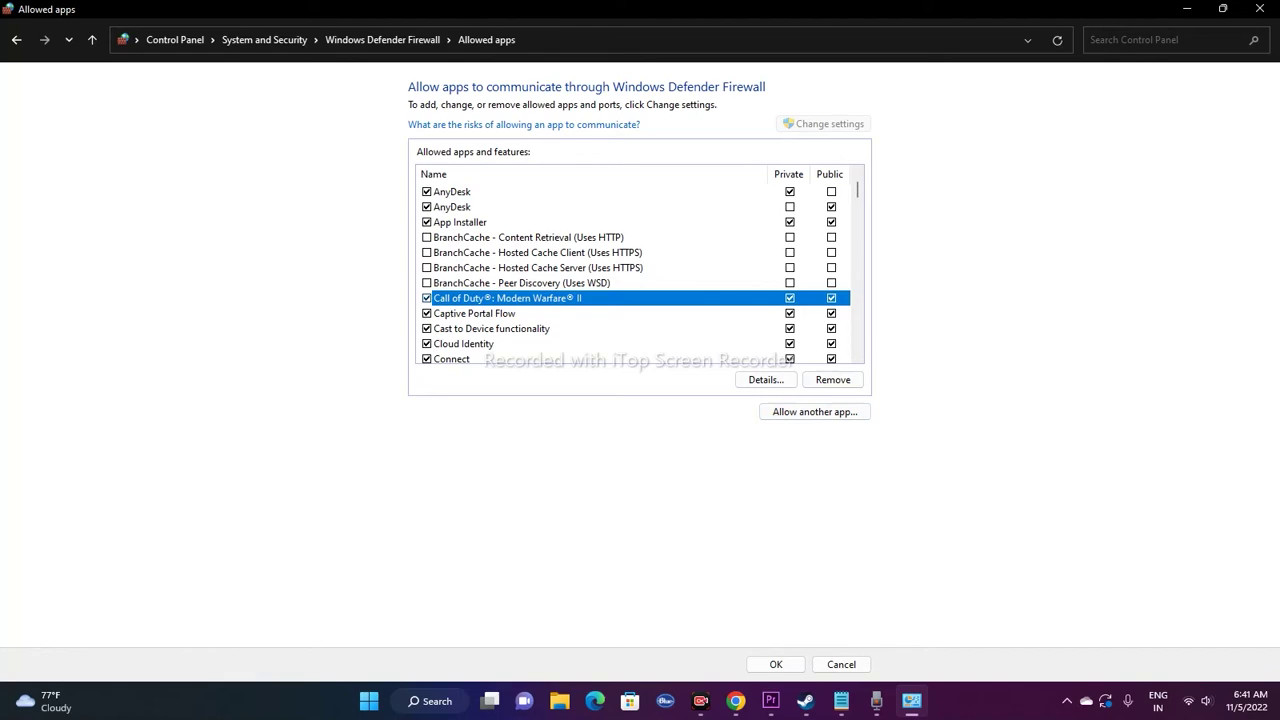
{"action": "left_click", "coordinate": [775, 664]}
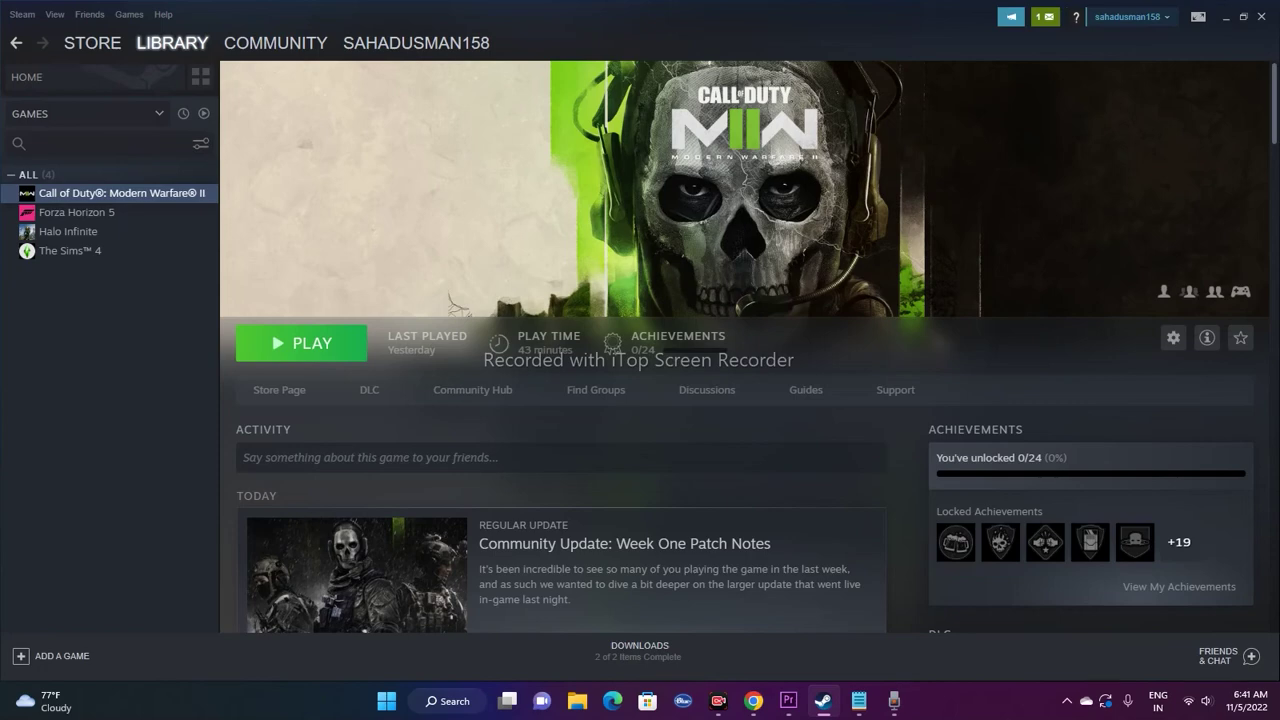
Open the CMD COMMANDS -3 text file from the desktop and copy the command "netsh int tcp set global autotuninglevel=normal".
{"action": "key", "text": "super+d"}
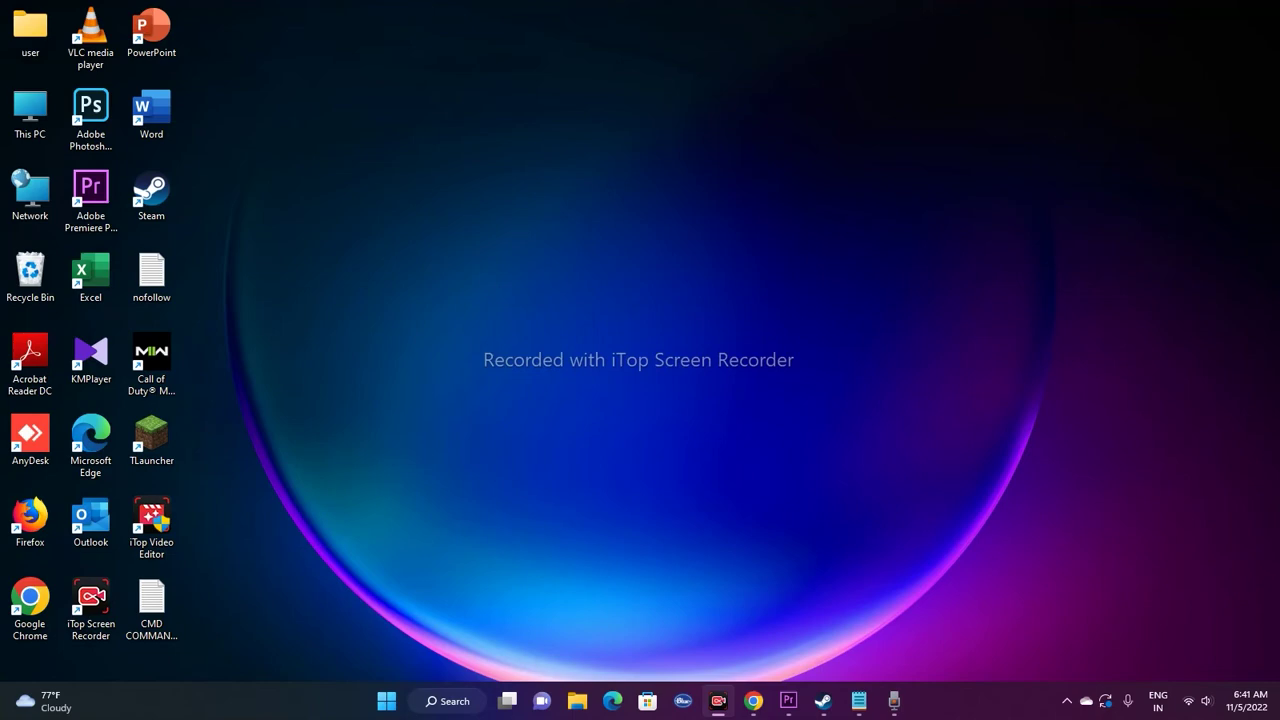
{"action": "double_click", "coordinate": [151, 605]}
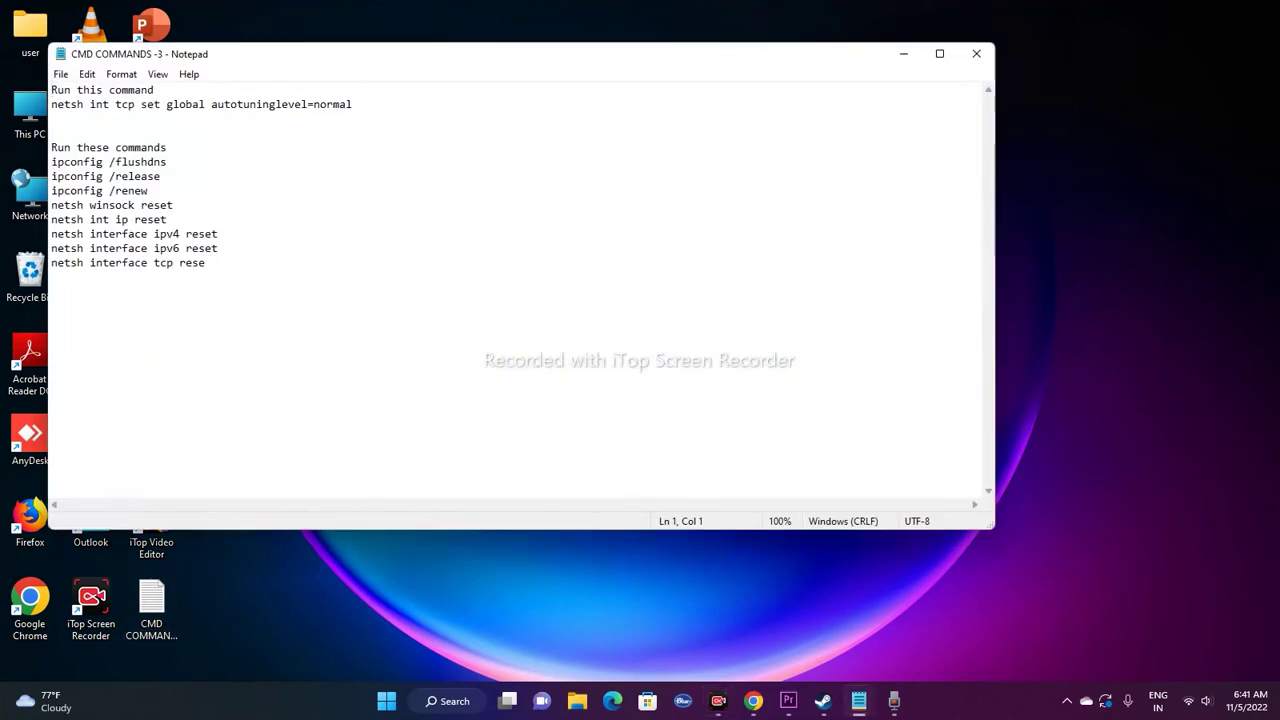
{"action": "left_click", "coordinate": [52, 119]}
{"action": "left_click", "coordinate": [275, 104]}
{"action": "left_click_drag", "start_coordinate": [352, 104], "coordinate": [52, 104]}
{"action": "right_click", "coordinate": [58, 107]}
{"action": "left_click", "coordinate": [105, 161]}
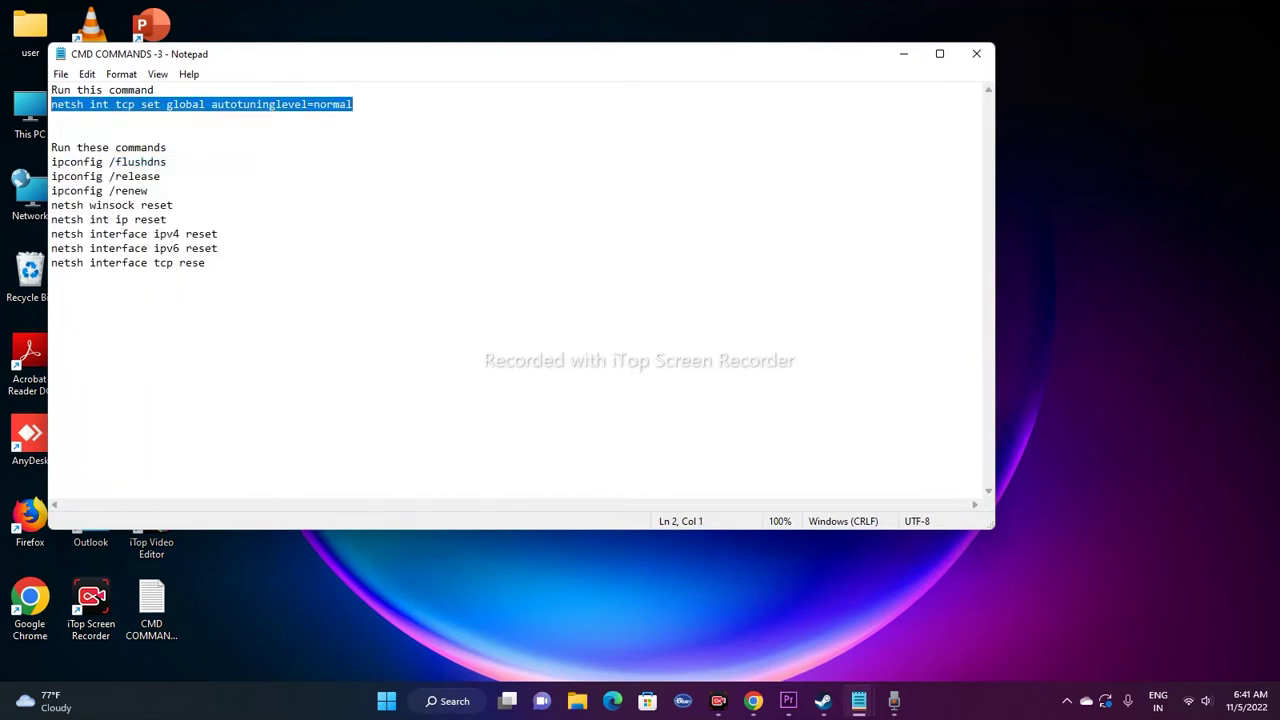
Run "netsh int tcp set global autotuninglevel=normal" in a Command Prompt opened as administrator, and minimize its window.
{"action": "key", "text": "super+Down"}
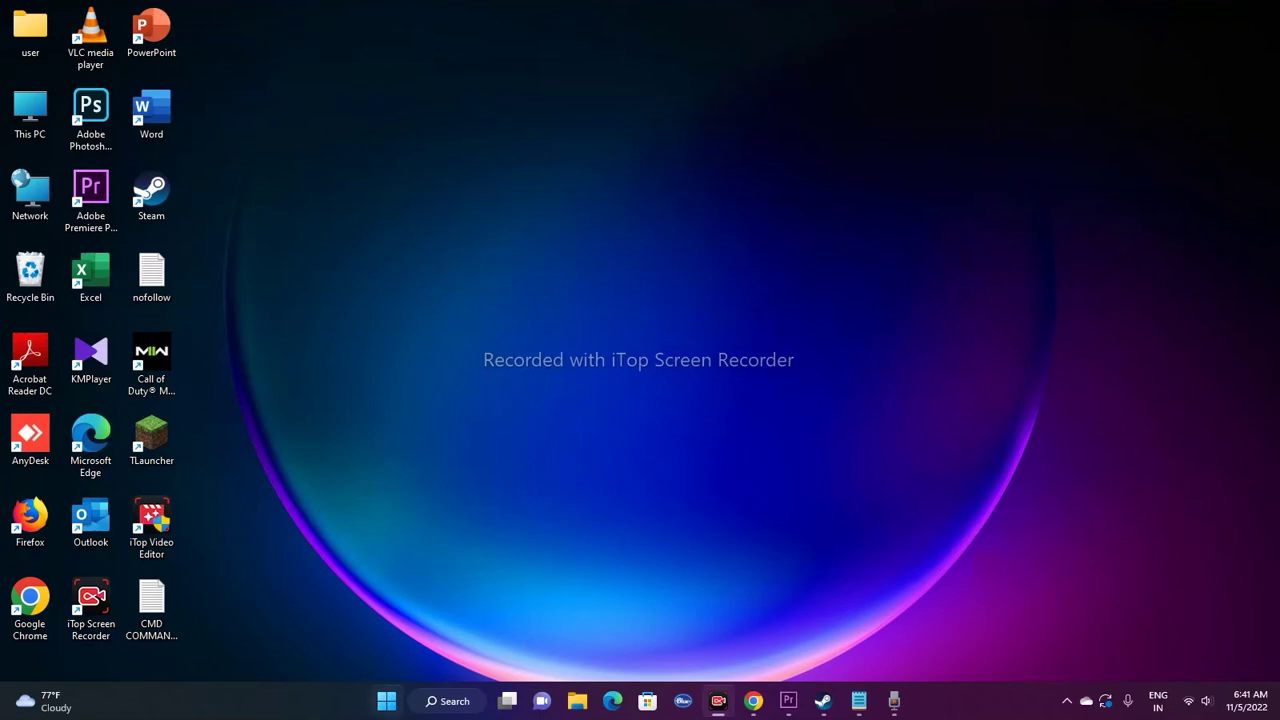
{"action": "key", "text": "super+s"}
{"action": "type", "text": "COMM"}
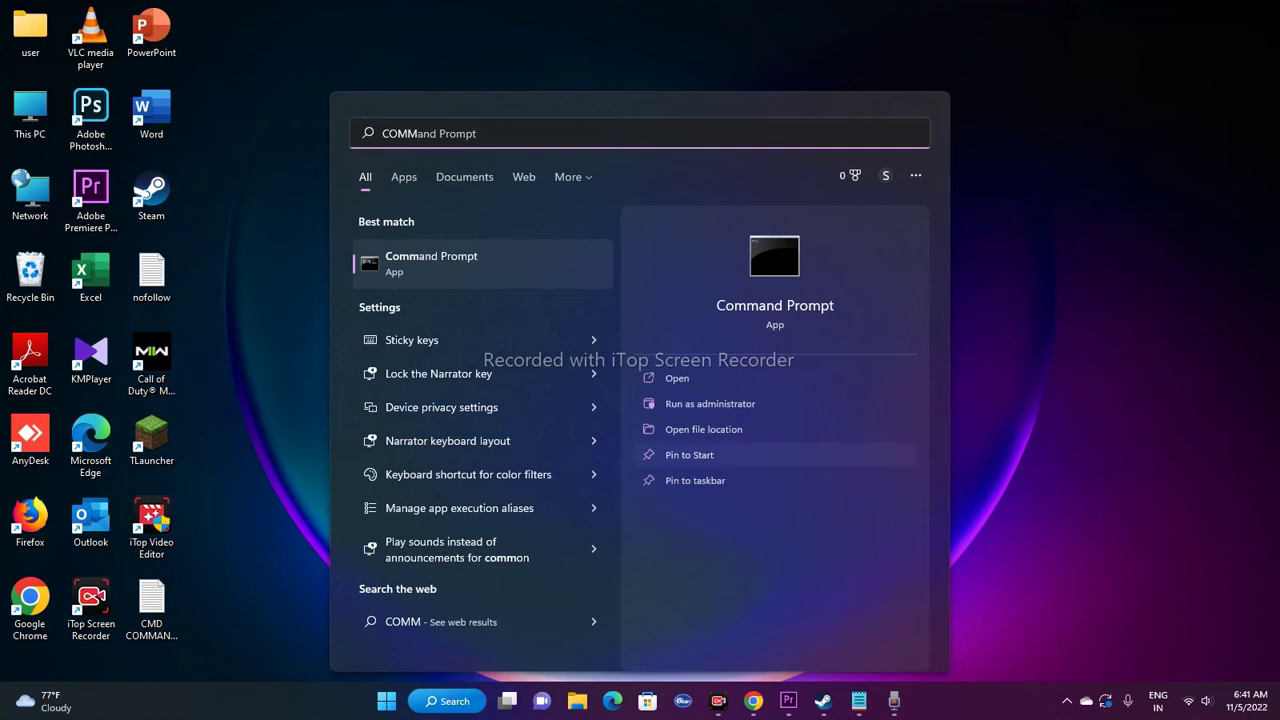
{"action": "left_click", "coordinate": [710, 403]}
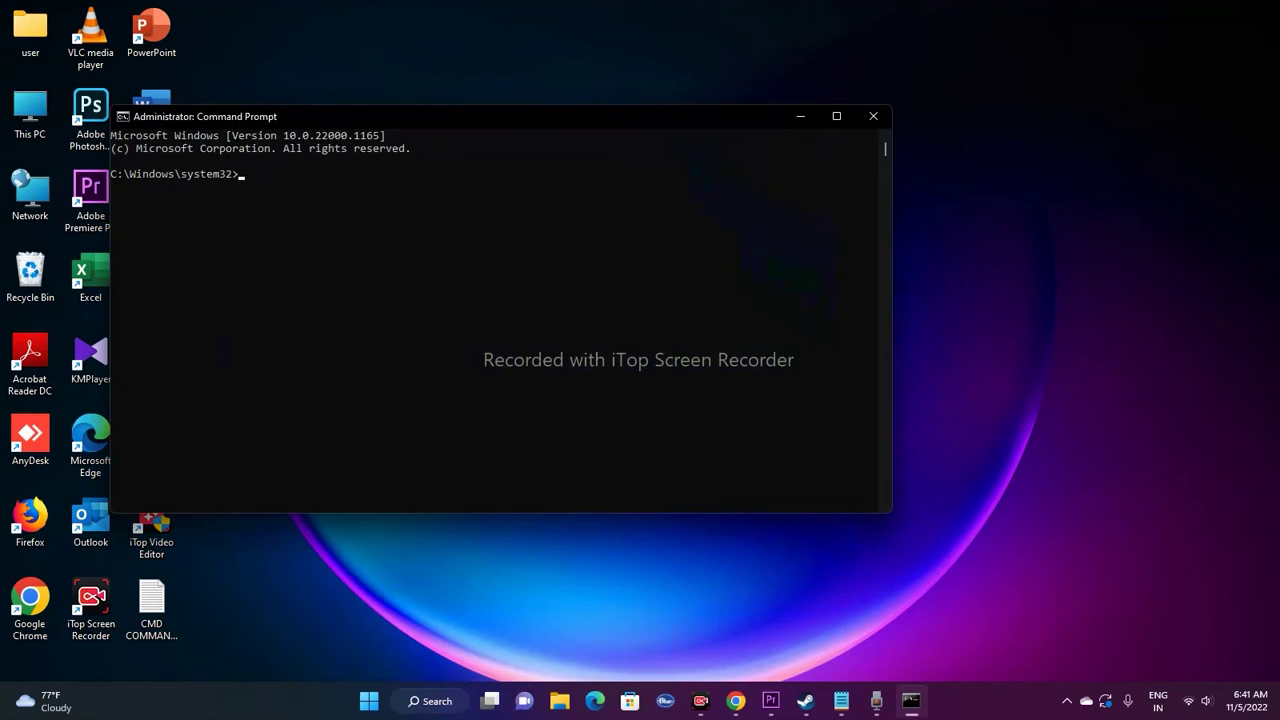
{"action": "key", "text": "ctrl+v"}
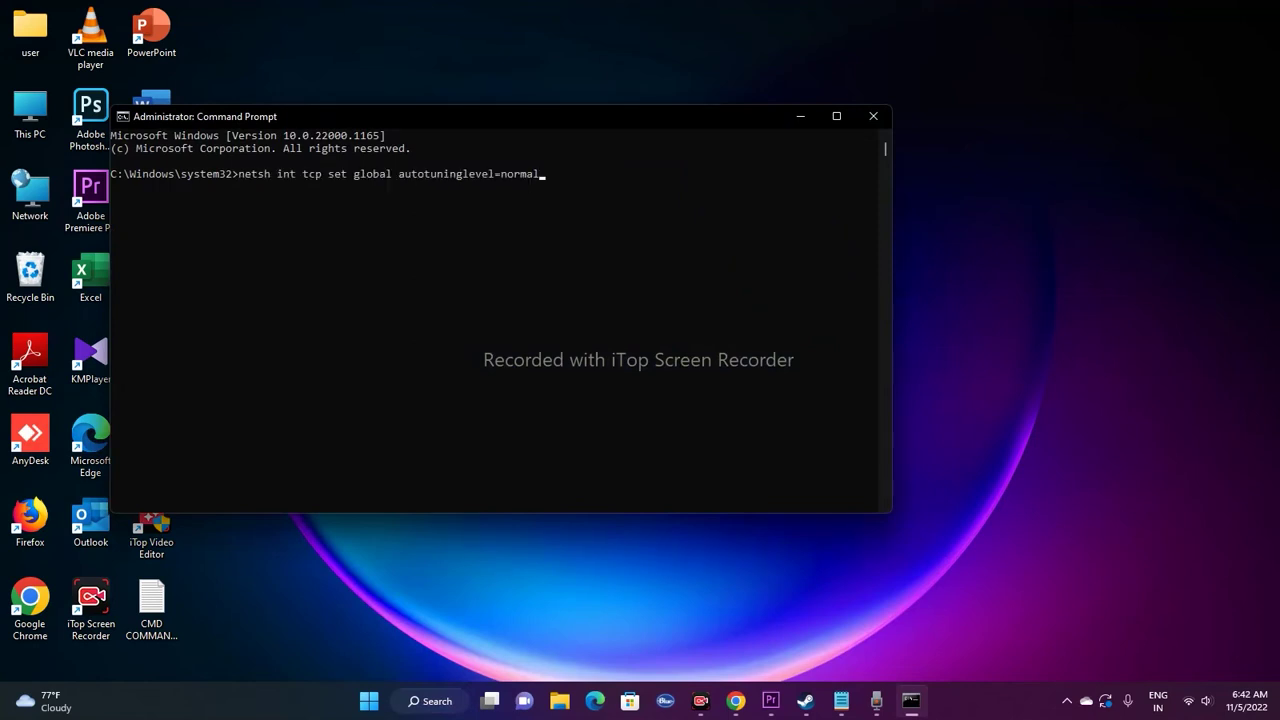
{"action": "key", "text": "Return"}
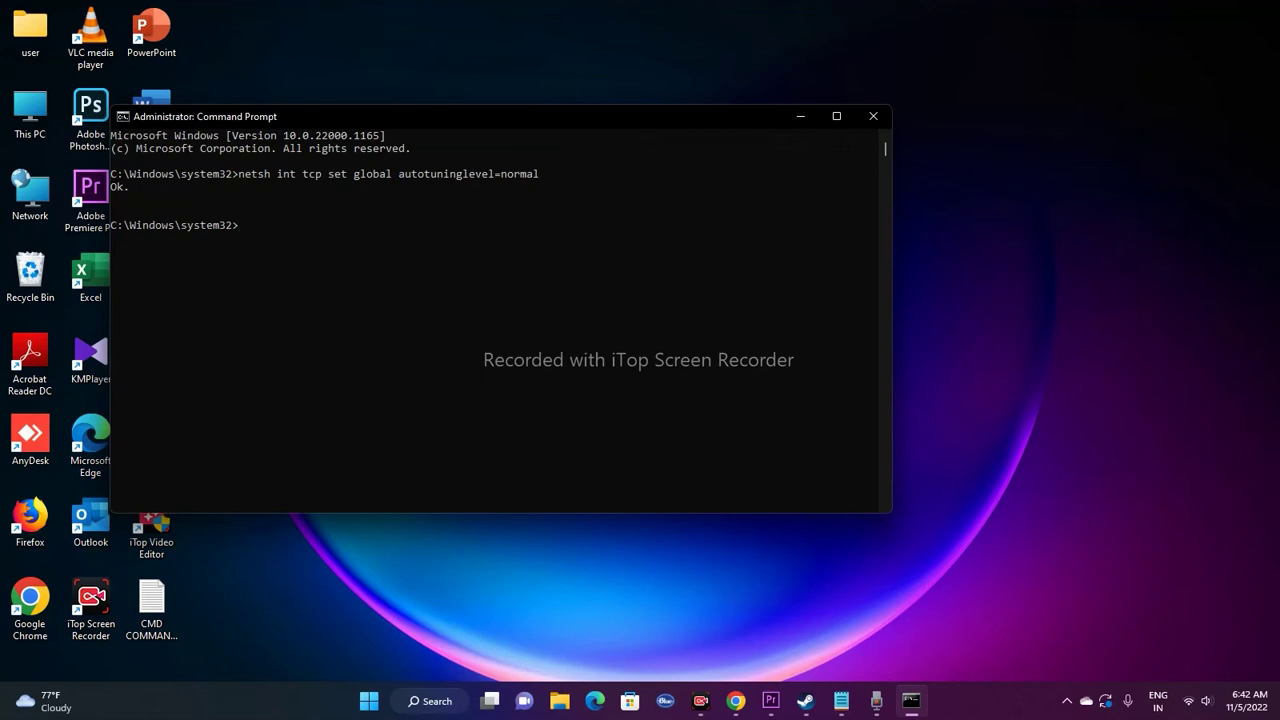
{"action": "left_click", "coordinate": [800, 116]}
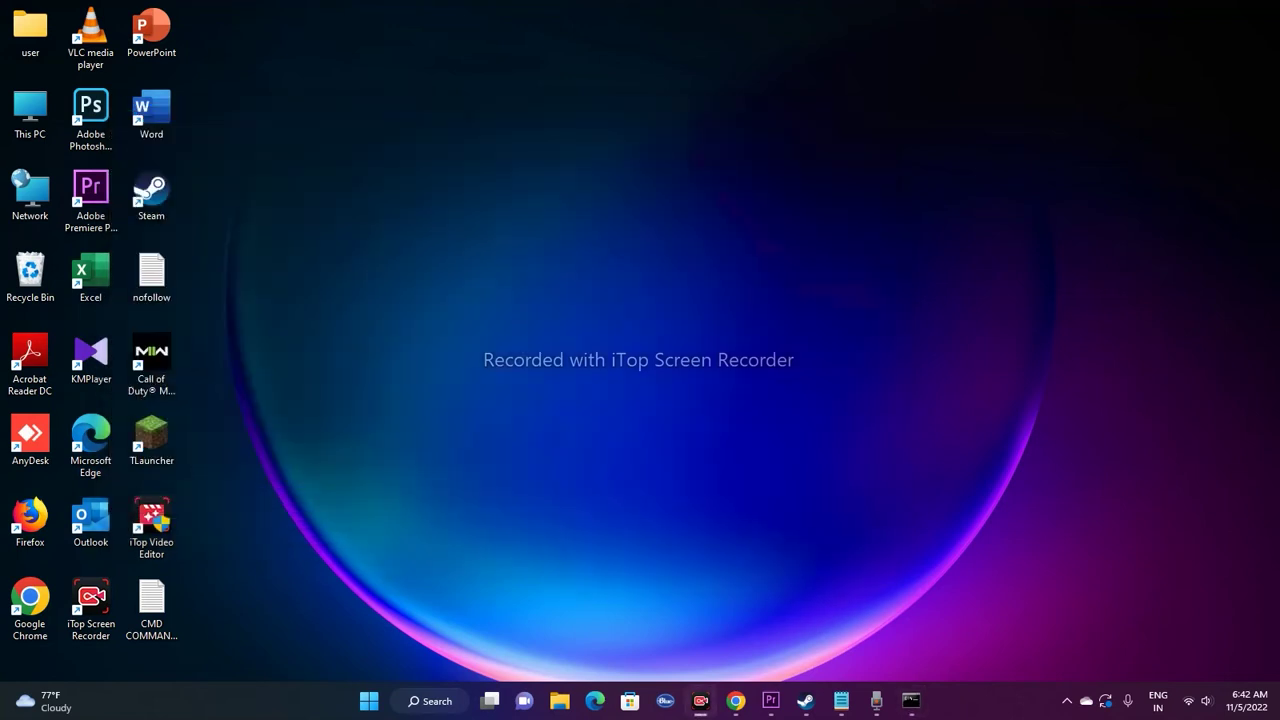
Open the network and internet page of Windows Settings and look over its proxy and advanced network settings.
{"action": "left_click", "coordinate": [430, 701]}
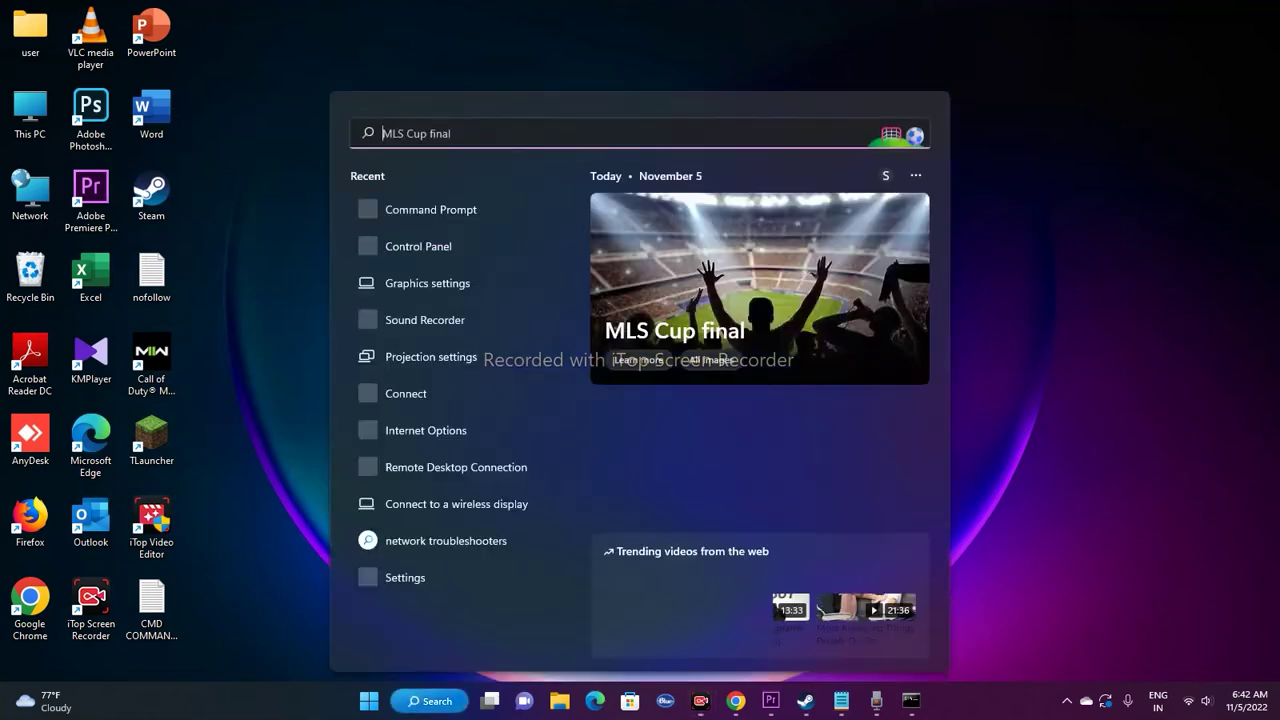
{"action": "left_click", "coordinate": [390, 574]}
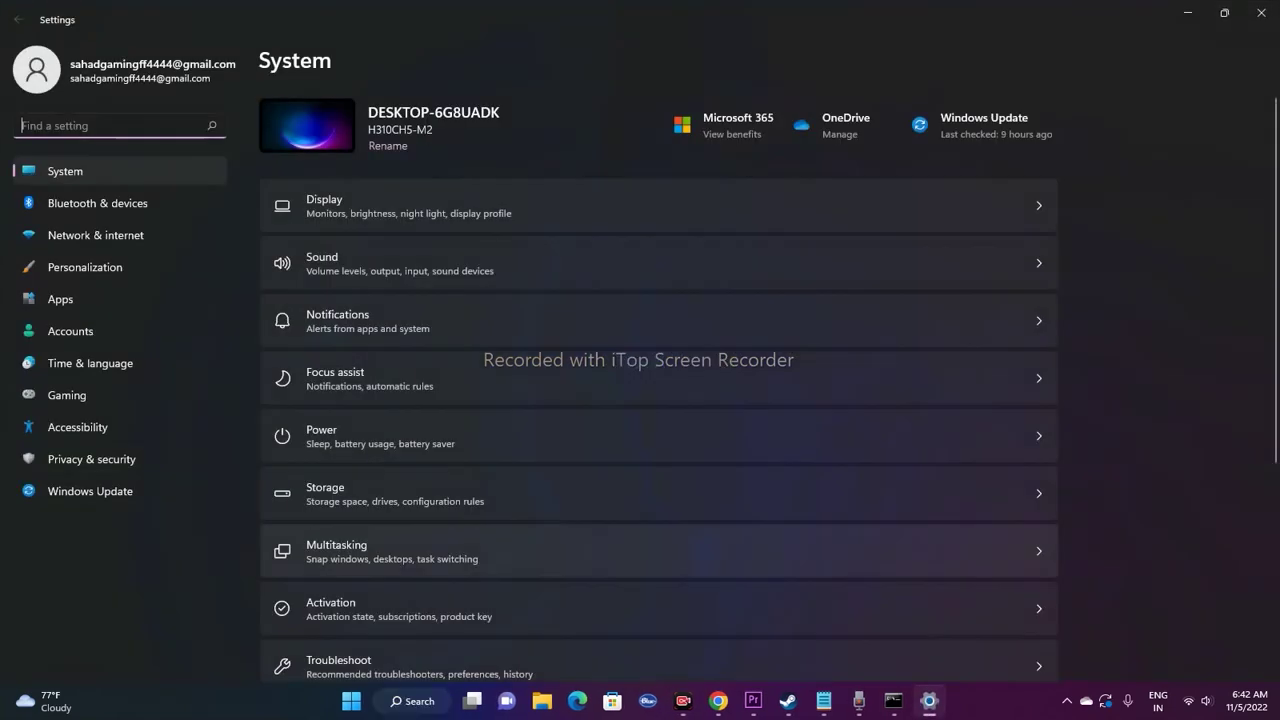
{"action": "left_click", "coordinate": [95, 235]}
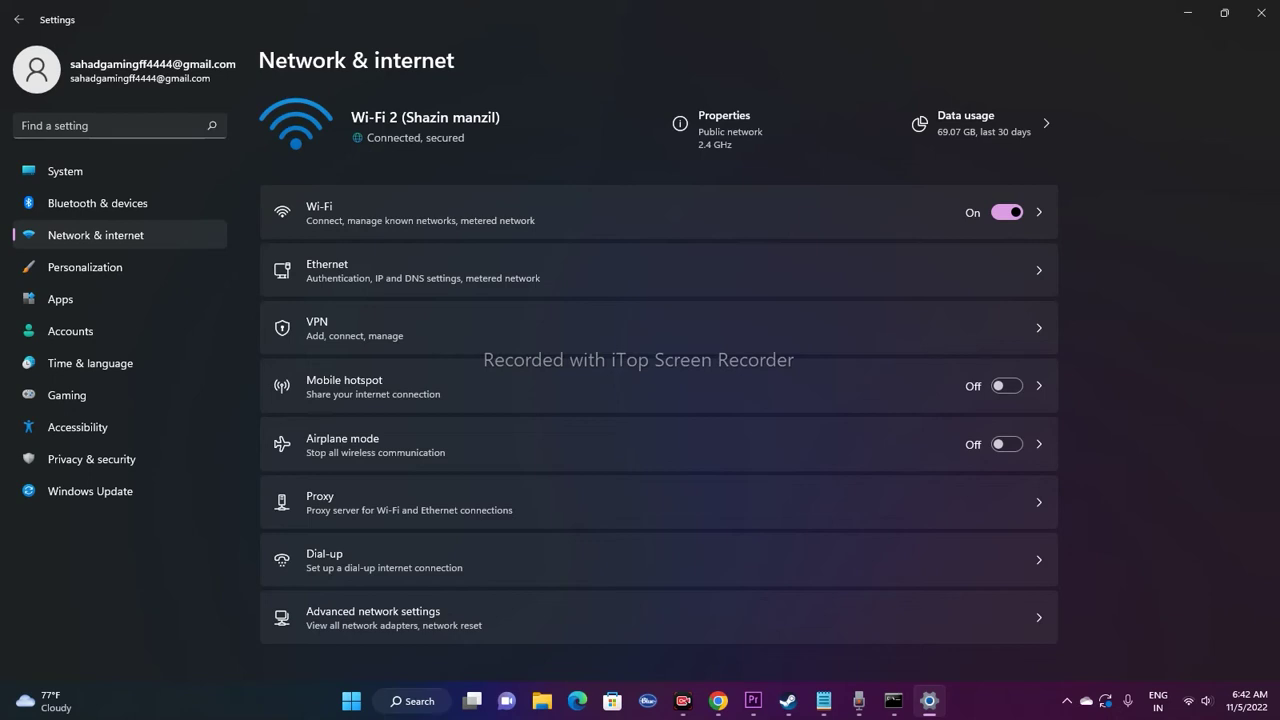
{"action": "left_click", "coordinate": [351, 510]}
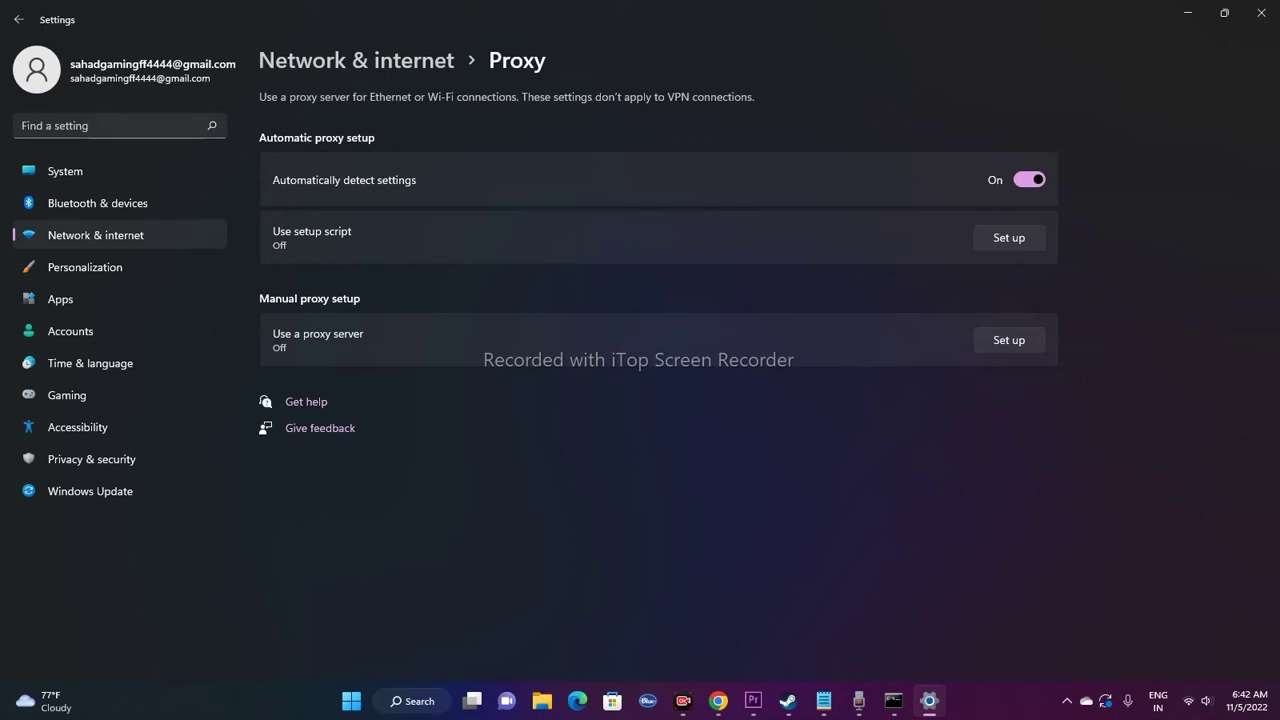
{"action": "left_click", "coordinate": [19, 19]}
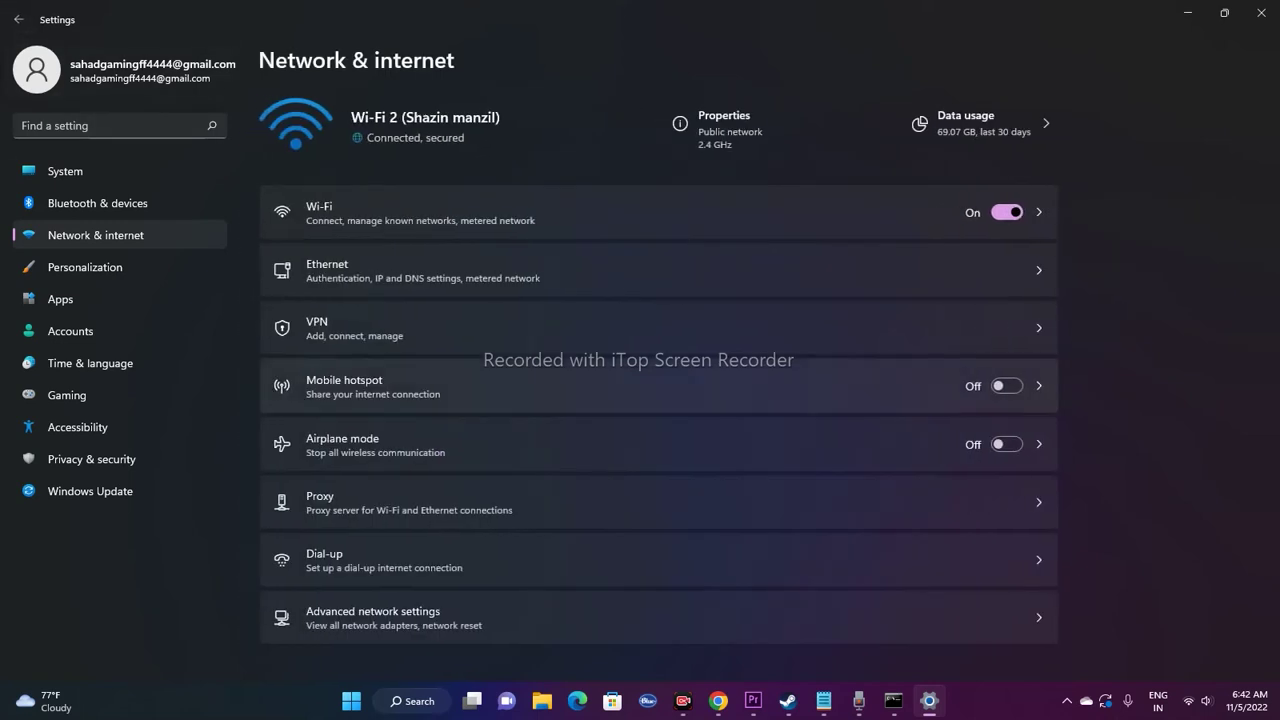
{"action": "left_click", "coordinate": [698, 628]}
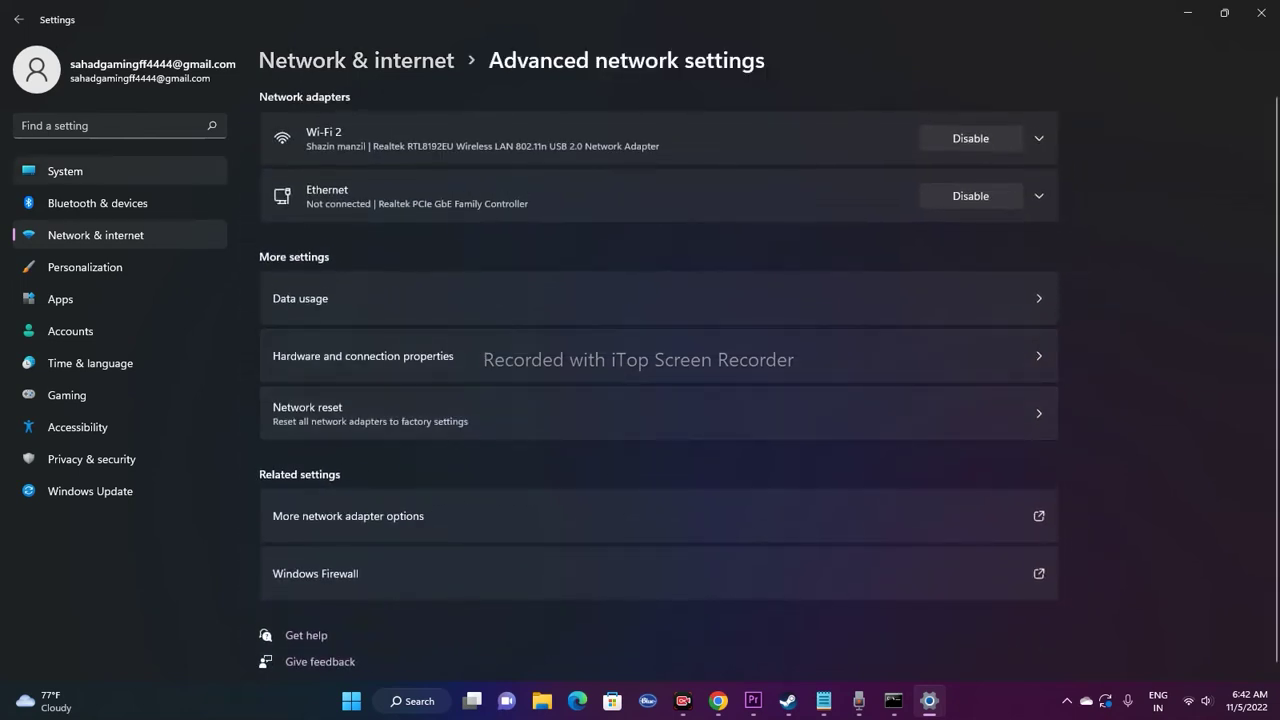
{"action": "left_click", "coordinate": [19, 19]}
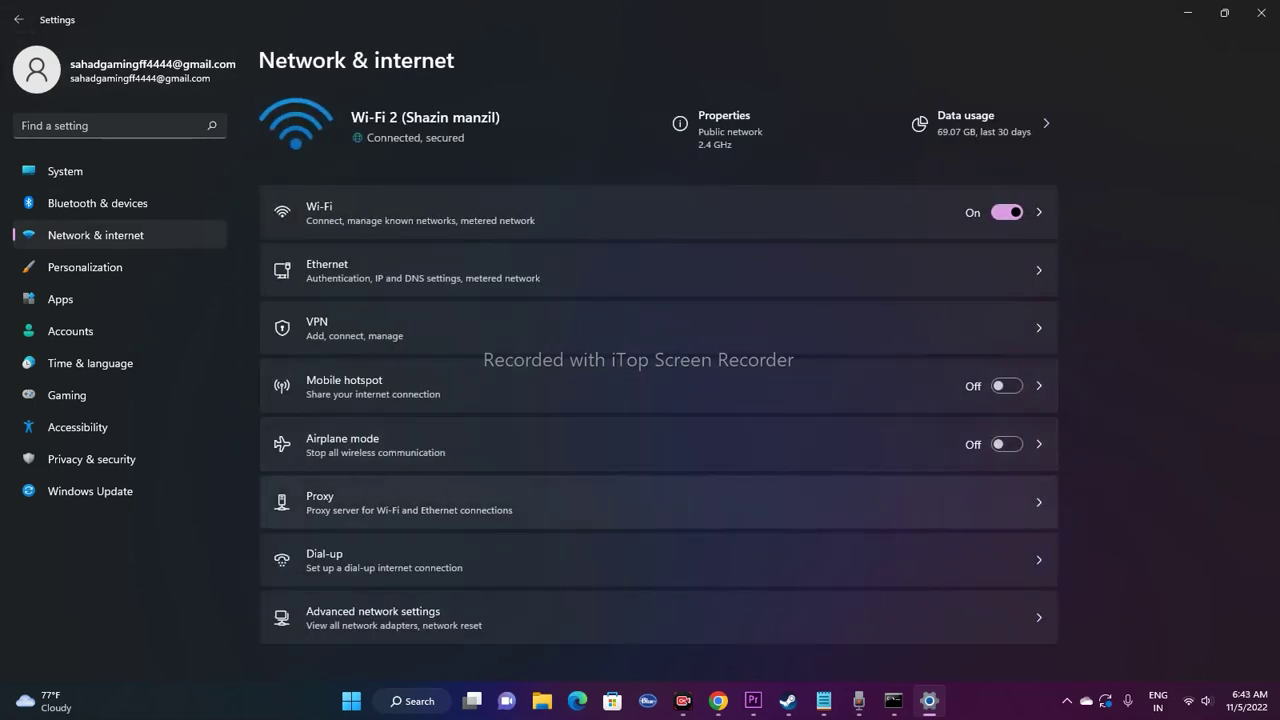
Turn off automatic detection of proxy settings and close Settings.
{"action": "left_click", "coordinate": [400, 502]}
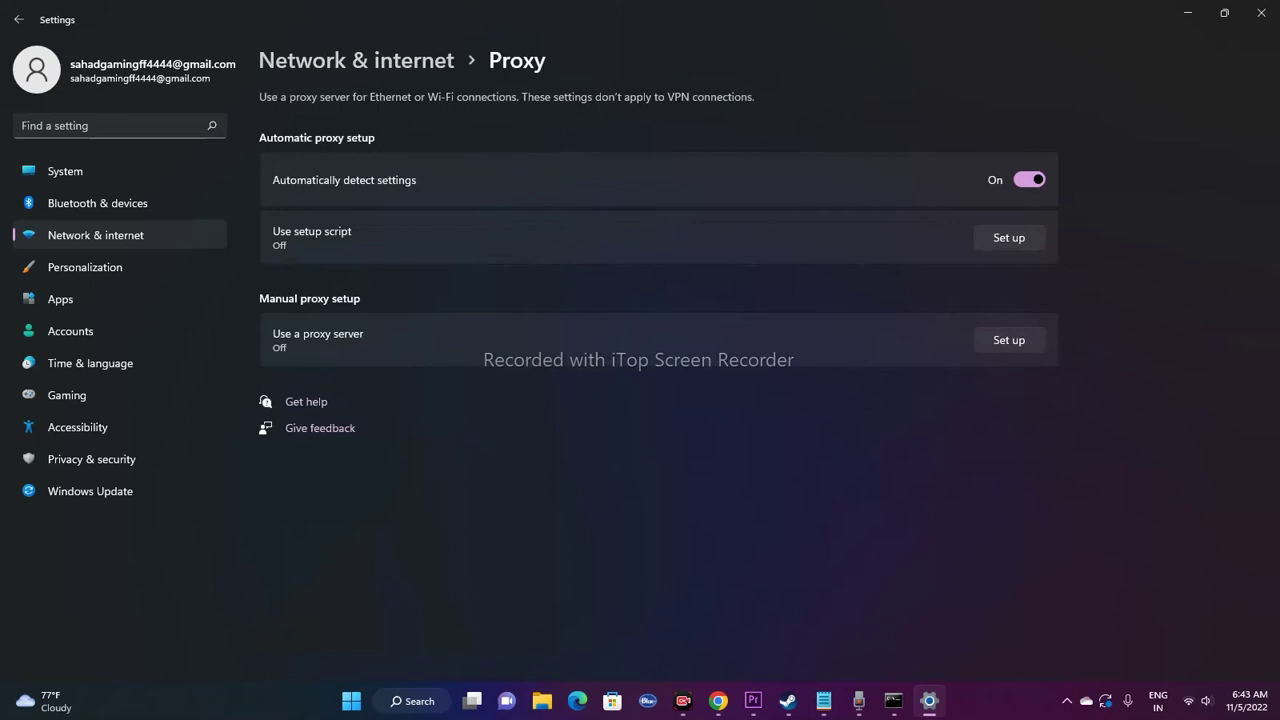
{"action": "left_click", "coordinate": [1029, 180]}
{"action": "left_click", "coordinate": [1261, 12]}
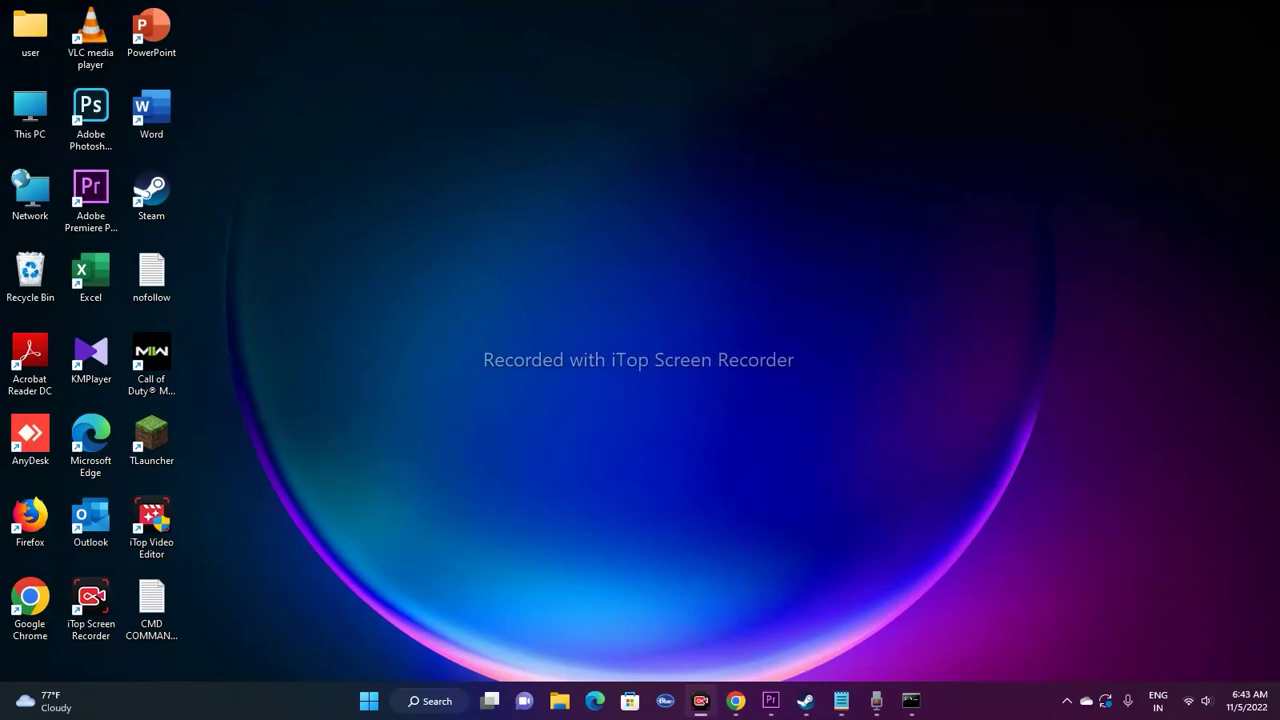
Reopen Settings and bring up the list of other troubleshooters in the system's Troubleshoot section.
{"action": "left_click", "coordinate": [430, 701]}
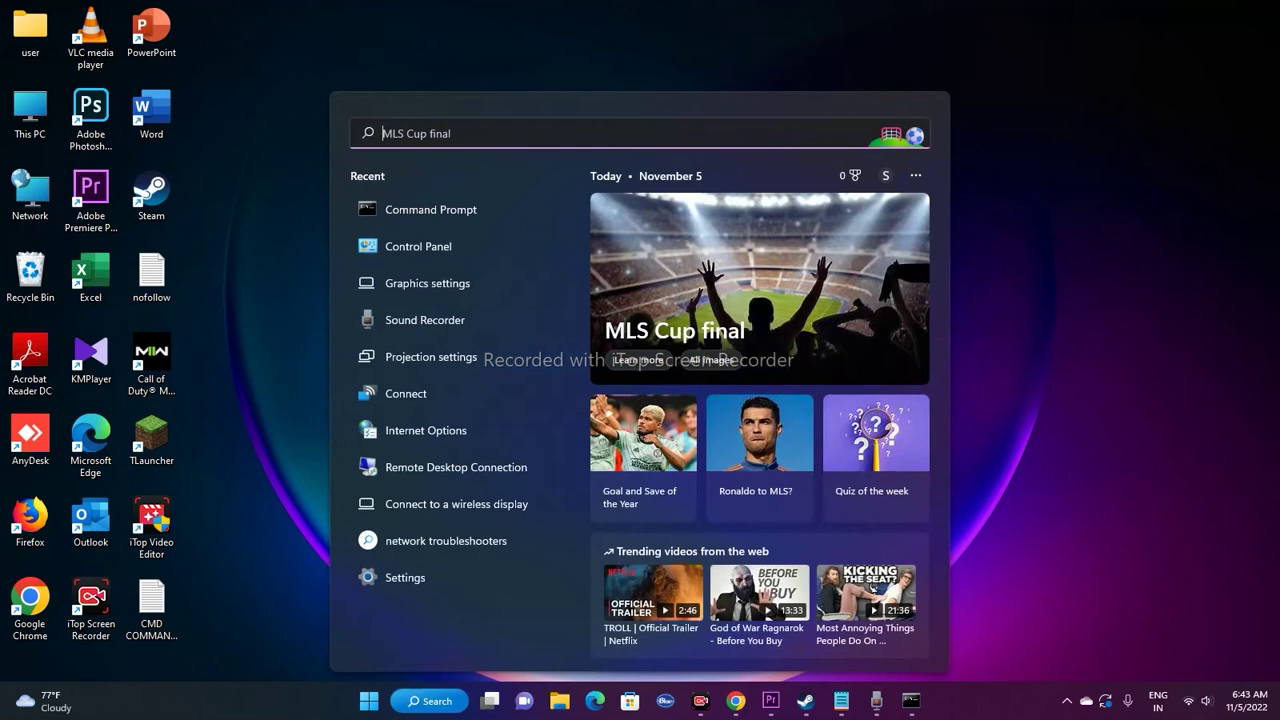
{"action": "left_click", "coordinate": [406, 577]}
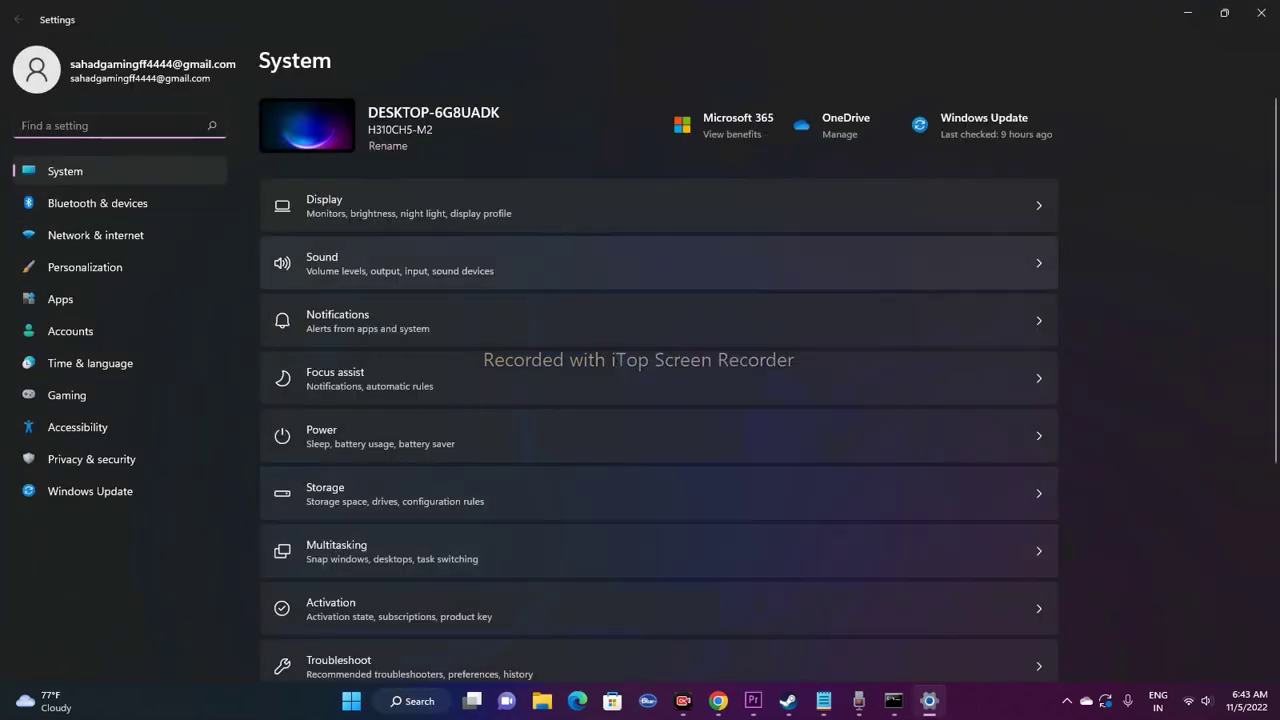
{"action": "scroll", "coordinate": [658, 400], "scroll_direction": "down", "scroll_amount": 3}
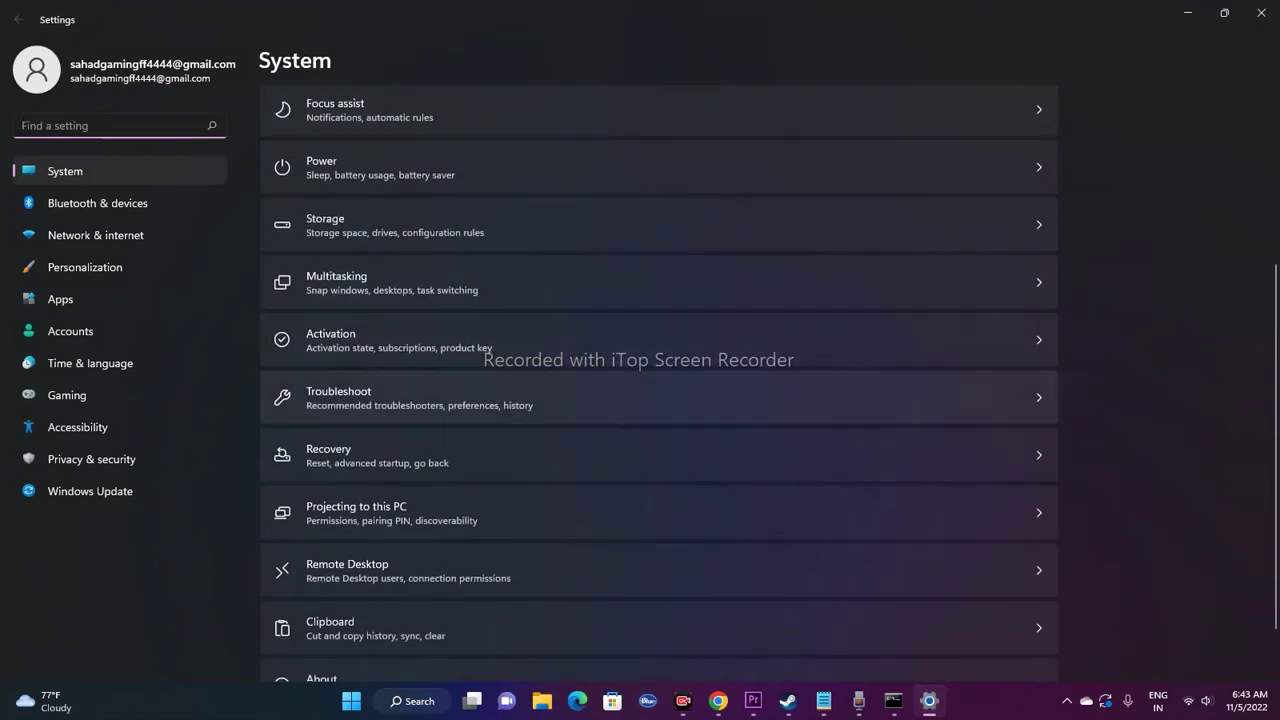
{"action": "left_click", "coordinate": [660, 397]}
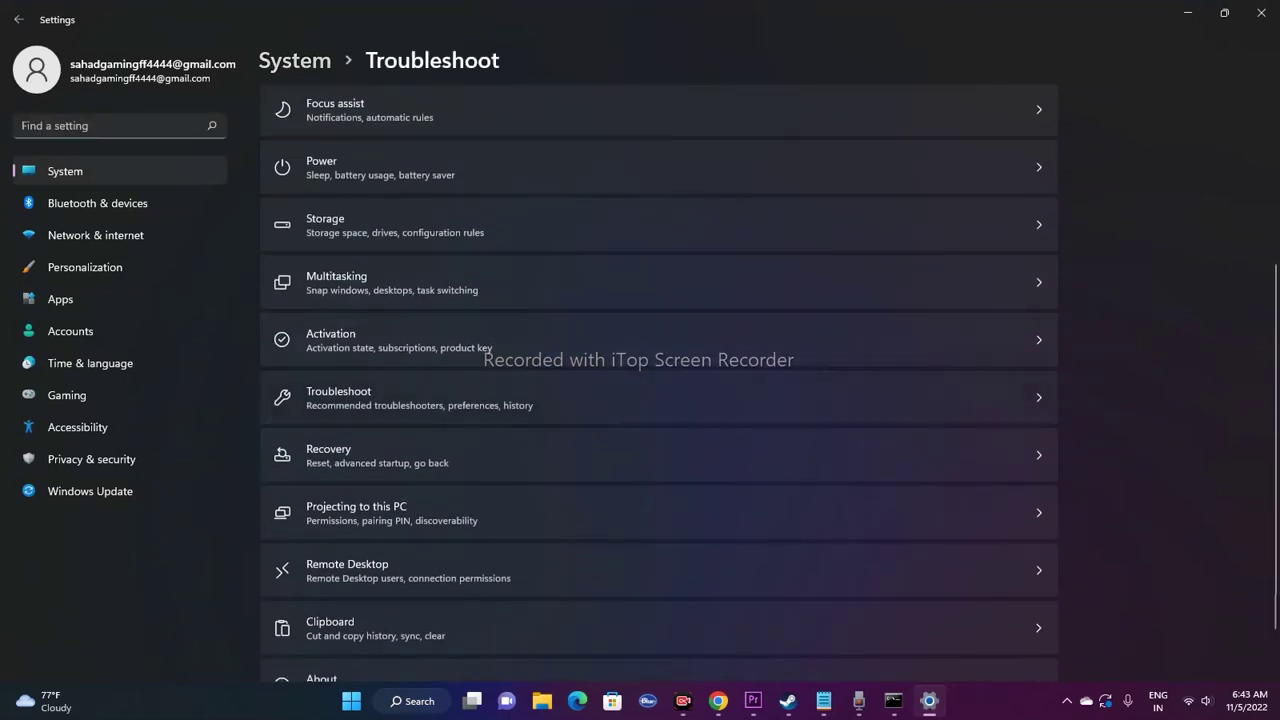
{"action": "left_click", "coordinate": [900, 262]}
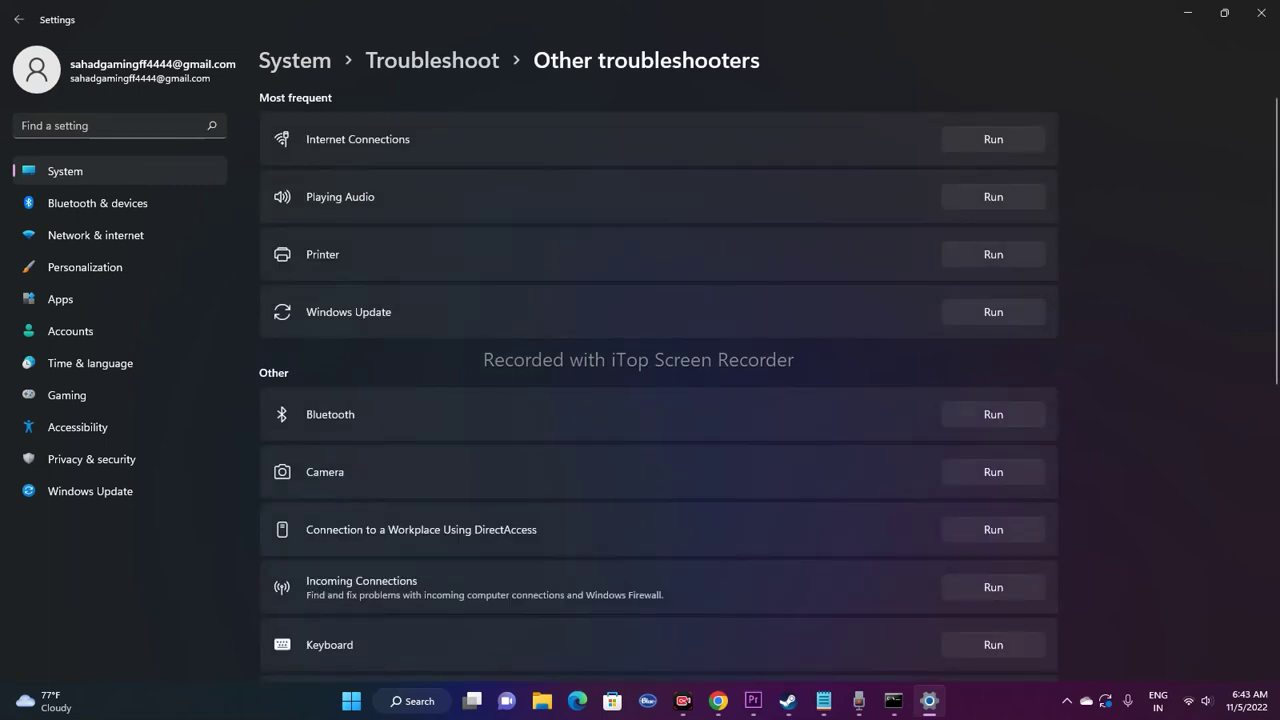
Run the Network Adapter troubleshooter on all network adapters, cancel its follow-up question and close Settings.
{"action": "scroll", "coordinate": [658, 387], "scroll_direction": "down", "scroll_amount": 4}
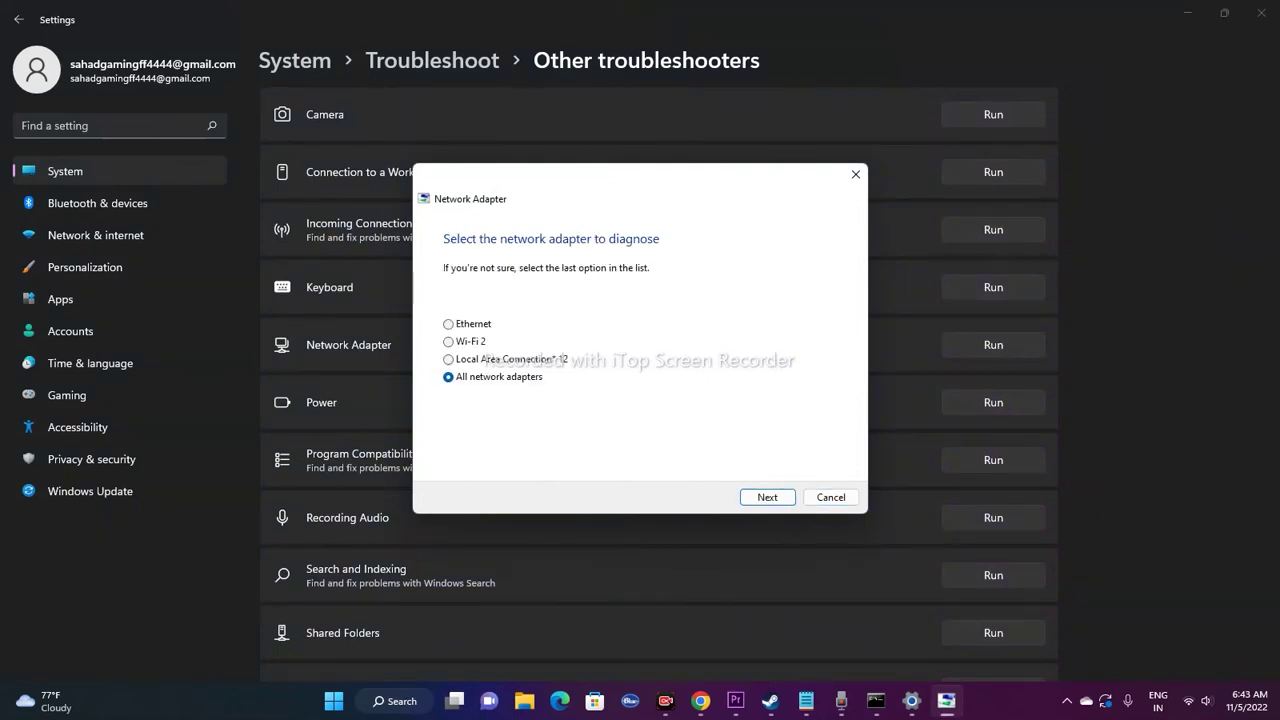
{"action": "key", "text": "Return"}
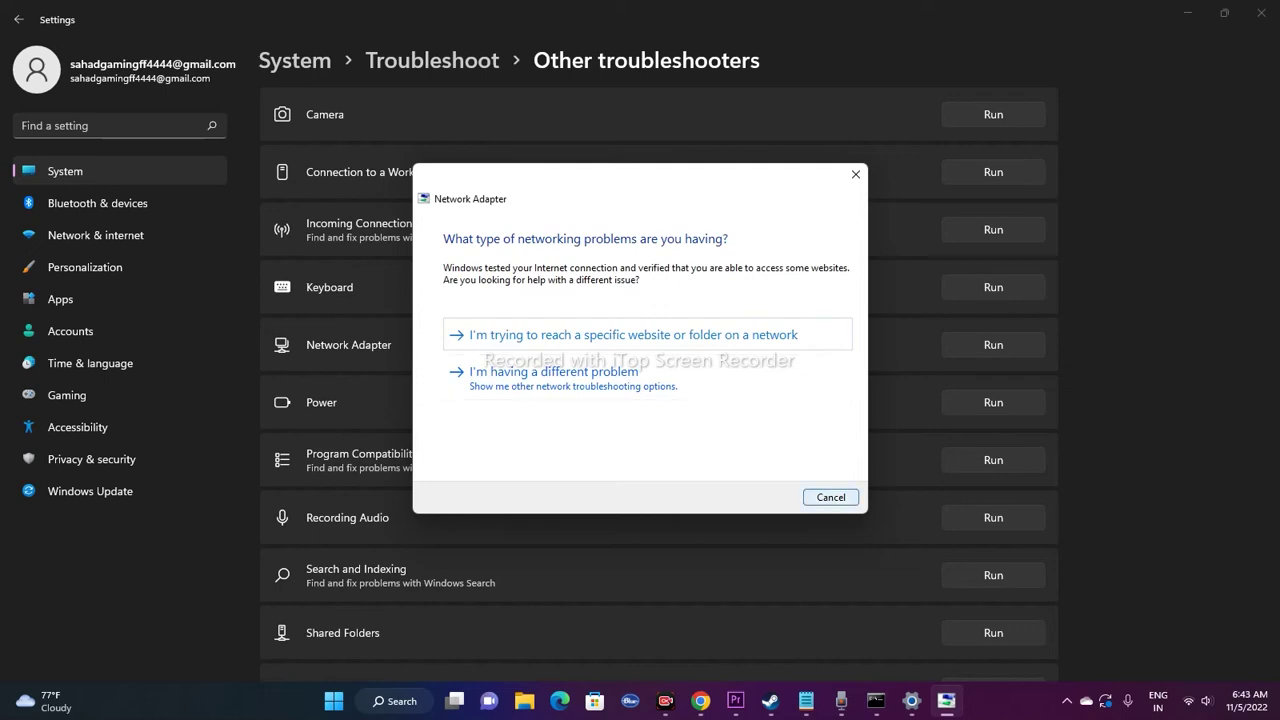
{"action": "left_click", "coordinate": [830, 497]}
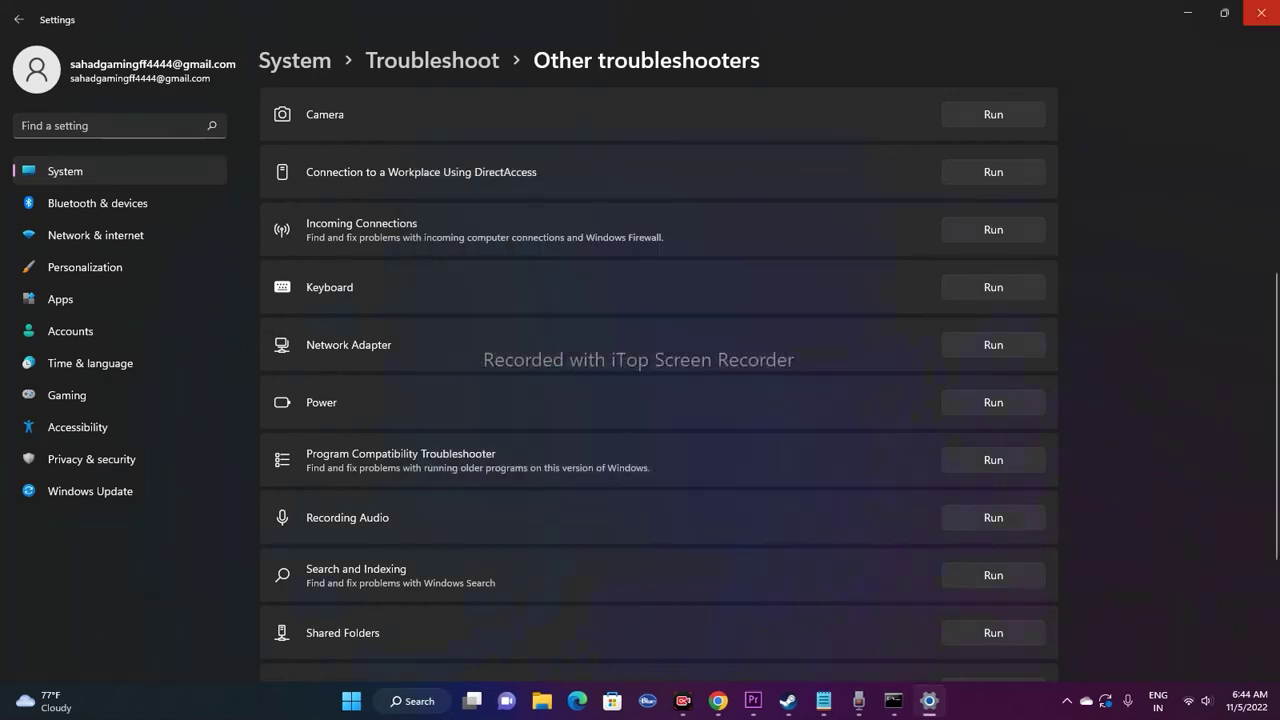
{"action": "left_click", "coordinate": [1261, 13]}
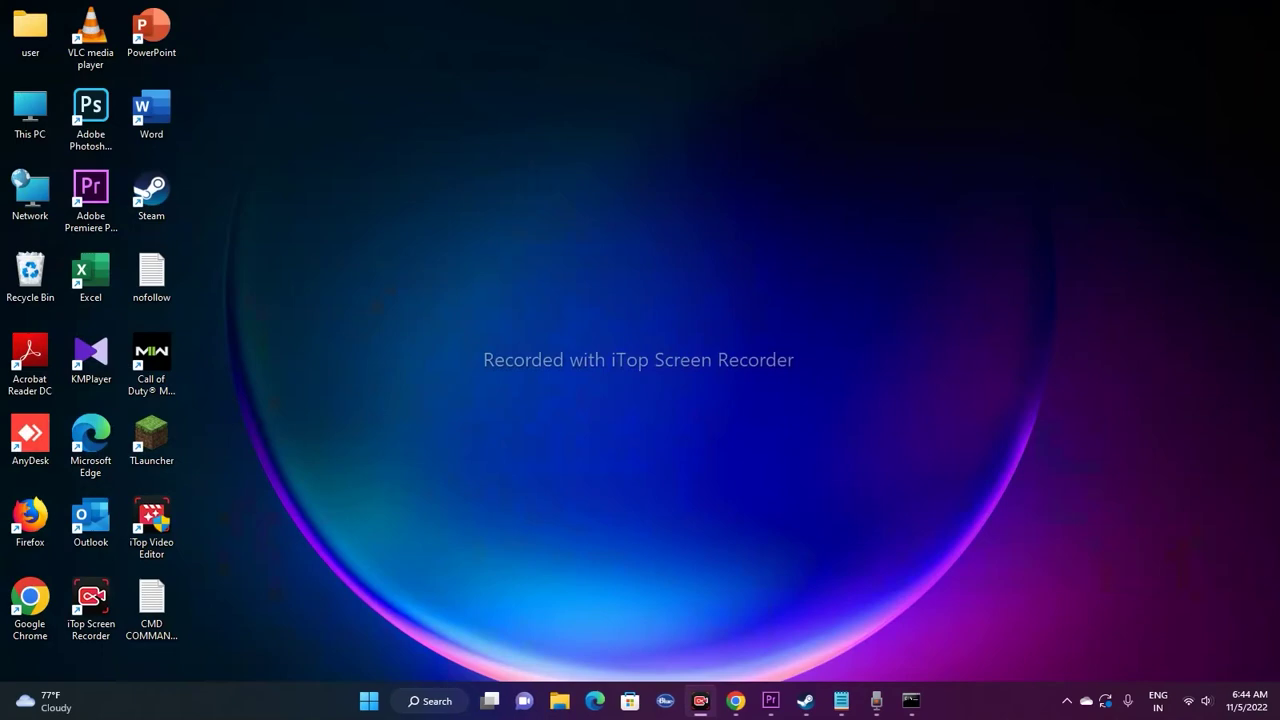
Copy the command "ipconfig /flushdns" from the CMD COMMANDS -3 text file on the desktop.
{"action": "double_click", "coordinate": [151, 605]}
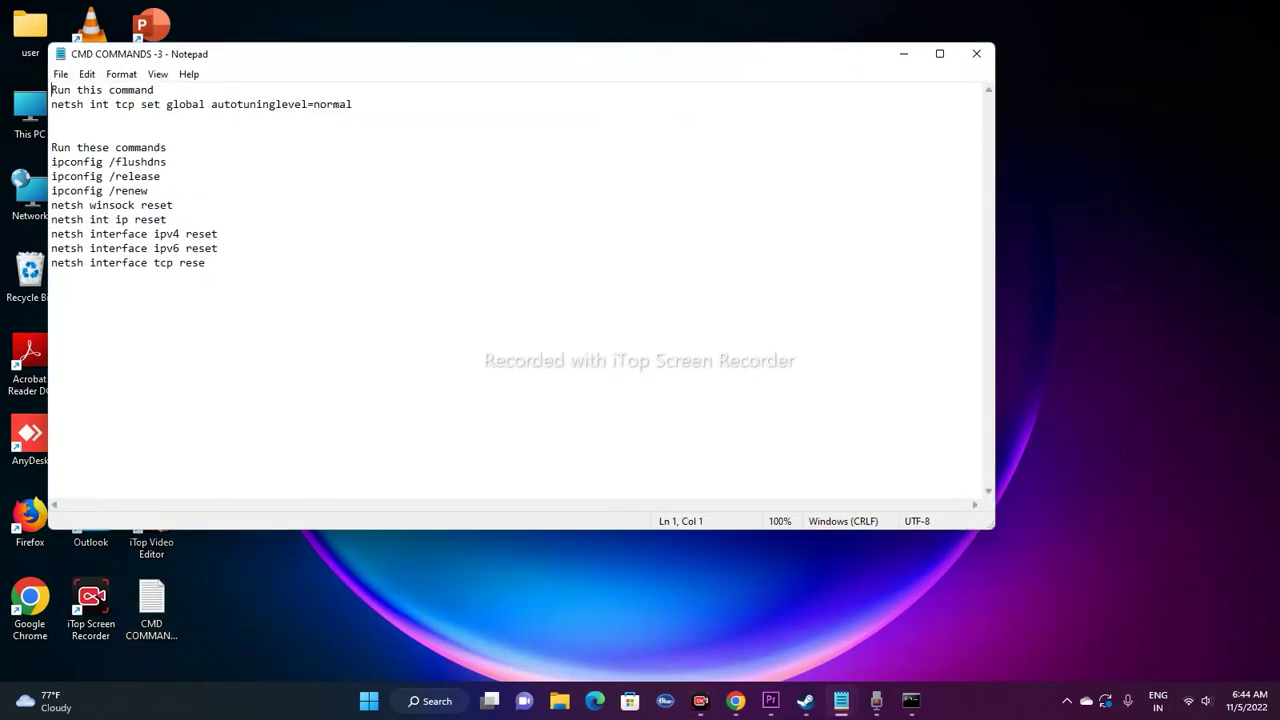
{"action": "left_click_drag", "start_coordinate": [167, 162], "coordinate": [51, 162]}
{"action": "left_click", "coordinate": [167, 162]}
{"action": "right_click", "coordinate": [60, 163]}
{"action": "left_click", "coordinate": [100, 215]}
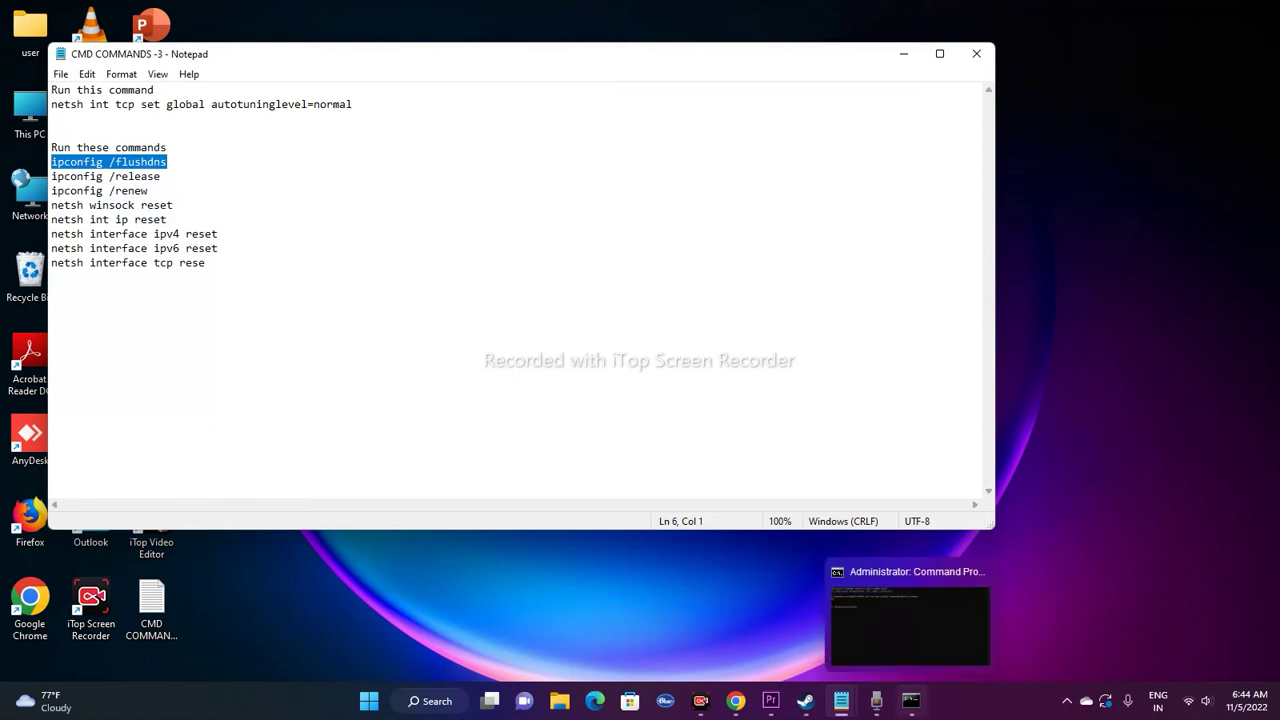
Replace the open Command Prompt with a new one run as administrator, run "ipconfig /flushdns" in it and minimize it.
{"action": "left_click", "coordinate": [910, 700]}
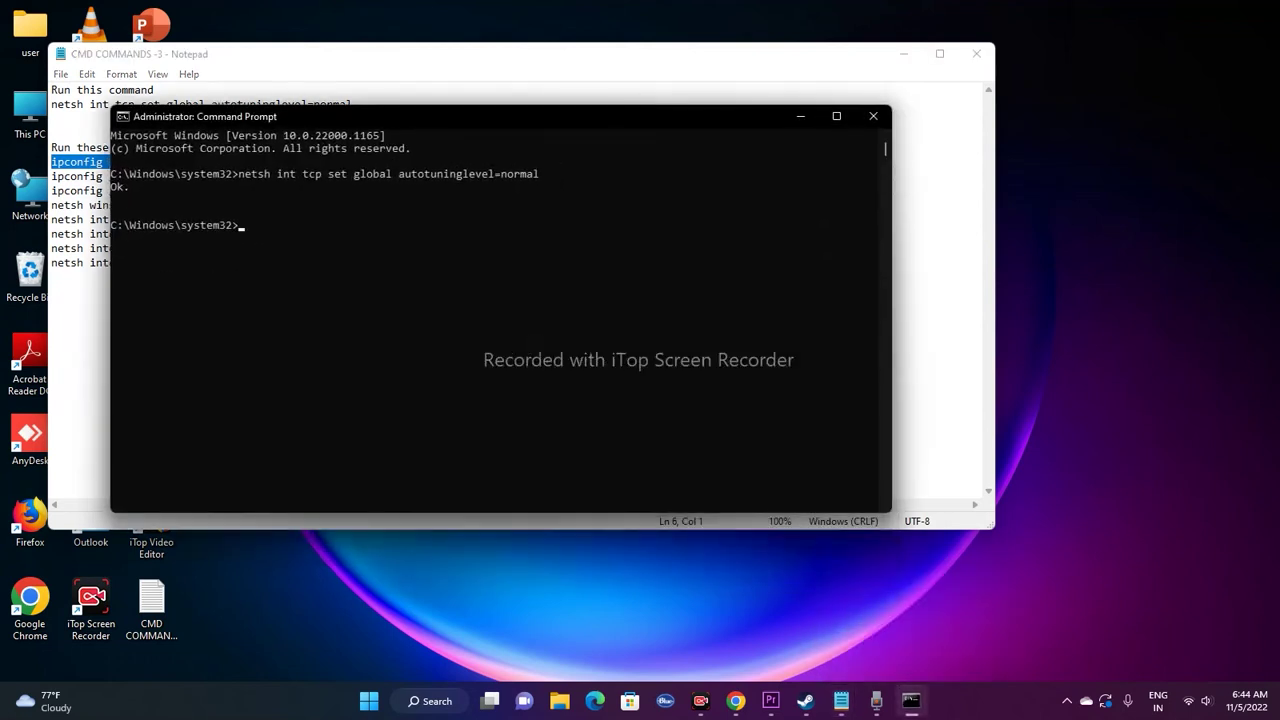
{"action": "left_click", "coordinate": [873, 116]}
{"action": "left_click", "coordinate": [446, 700]}
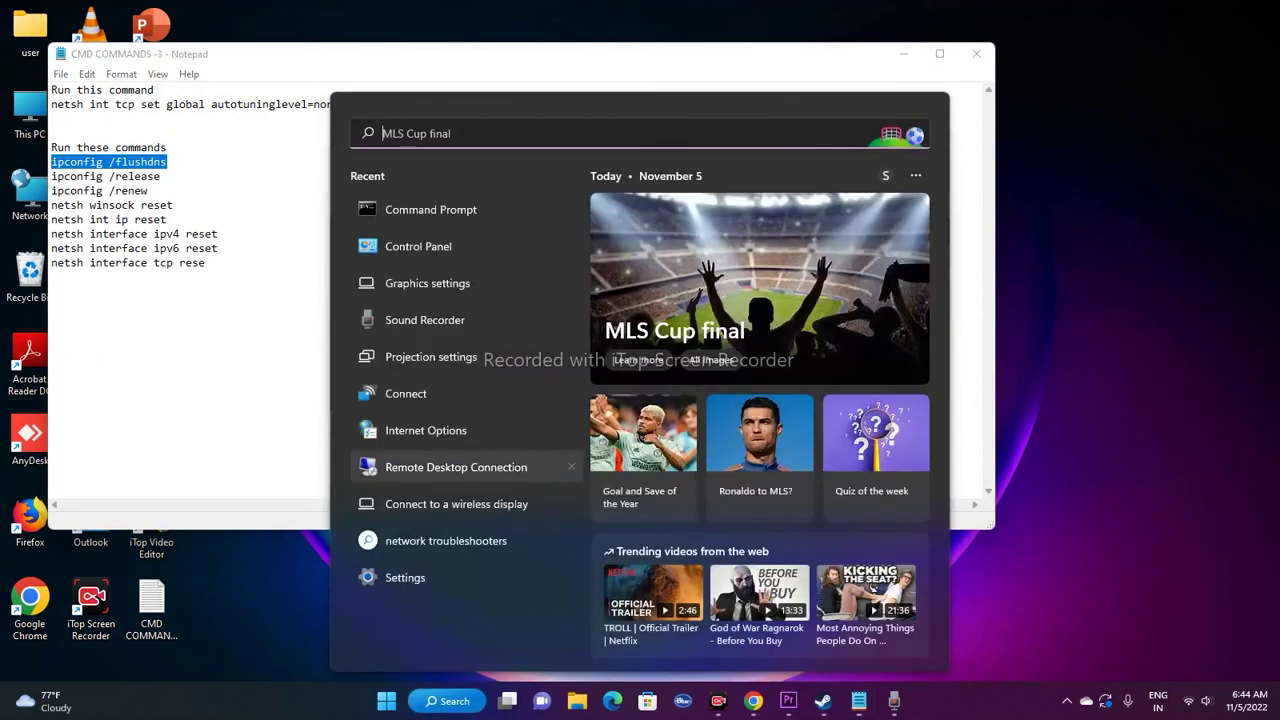
{"action": "right_click", "coordinate": [456, 212]}
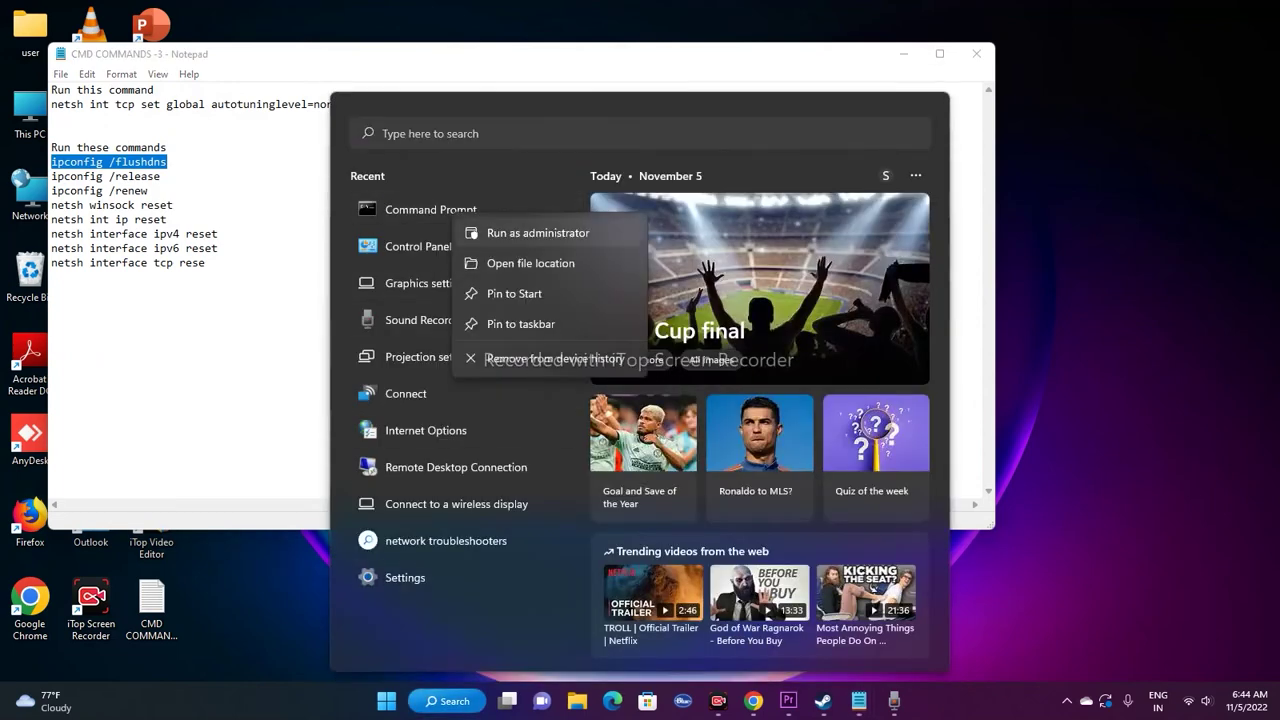
{"action": "left_click", "coordinate": [530, 236]}
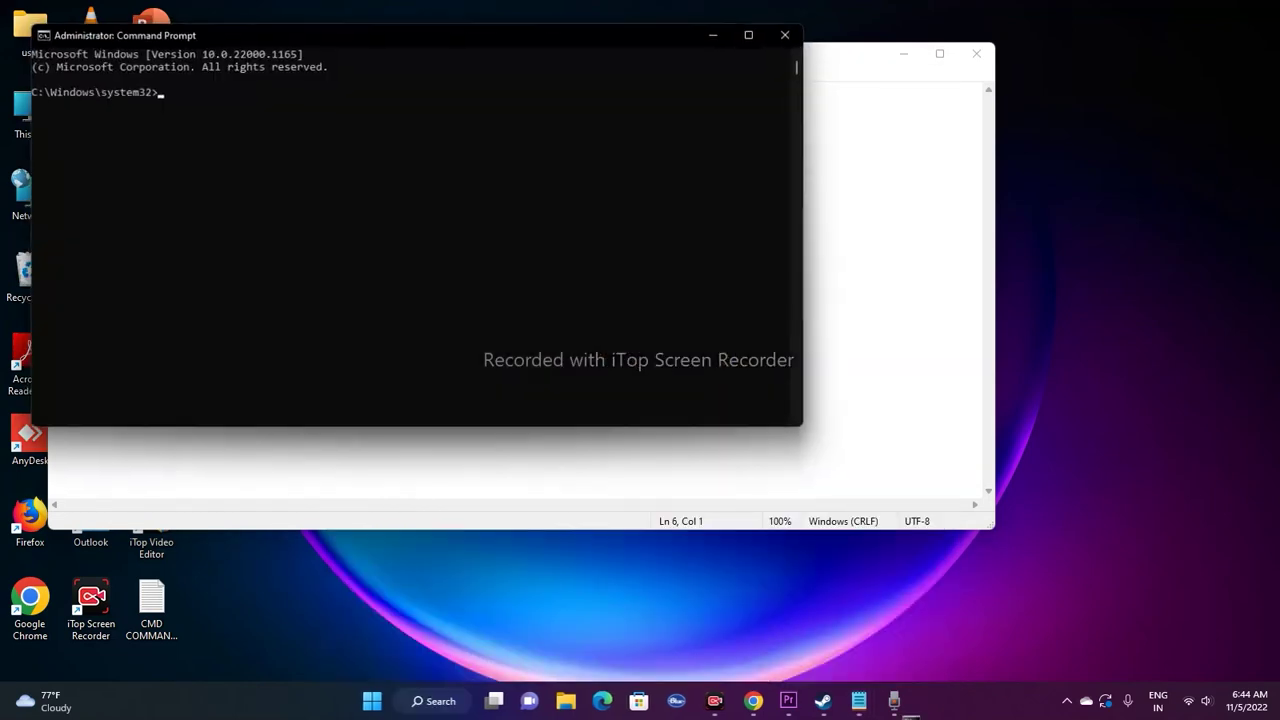
{"action": "key", "text": "ctrl+v"}
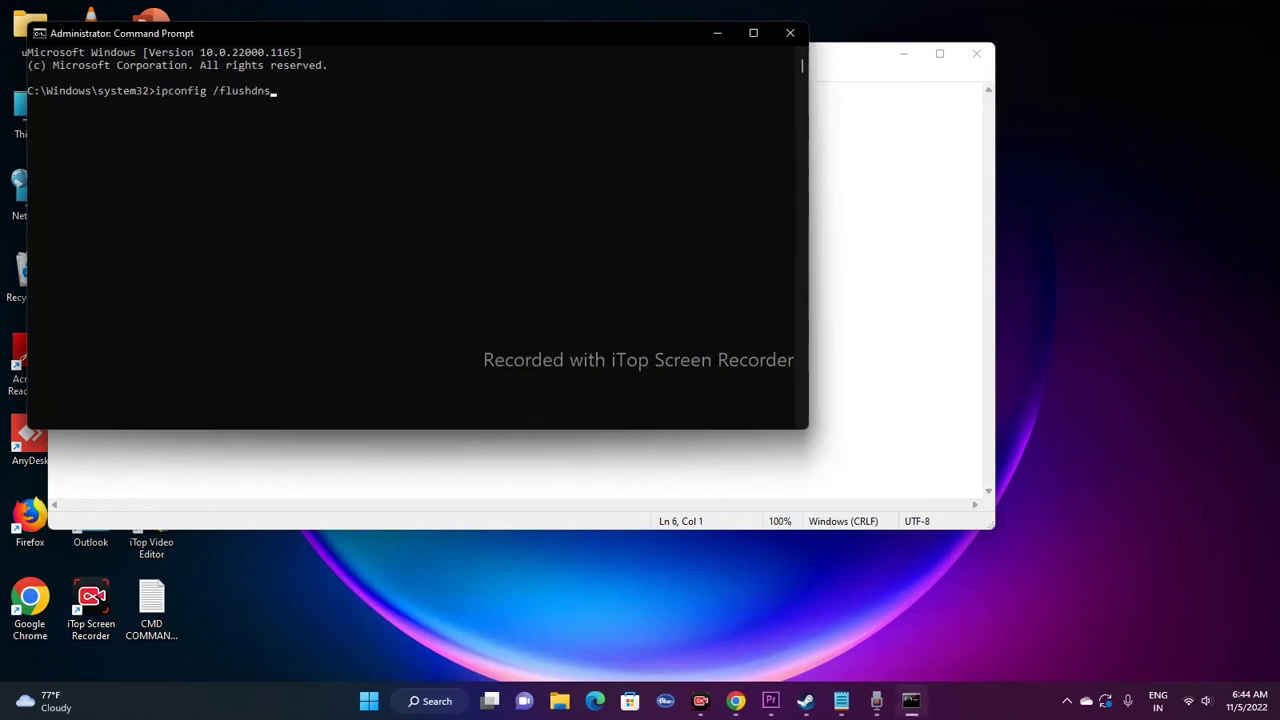
{"action": "key", "text": "Return"}
{"action": "left_click", "coordinate": [717, 33]}
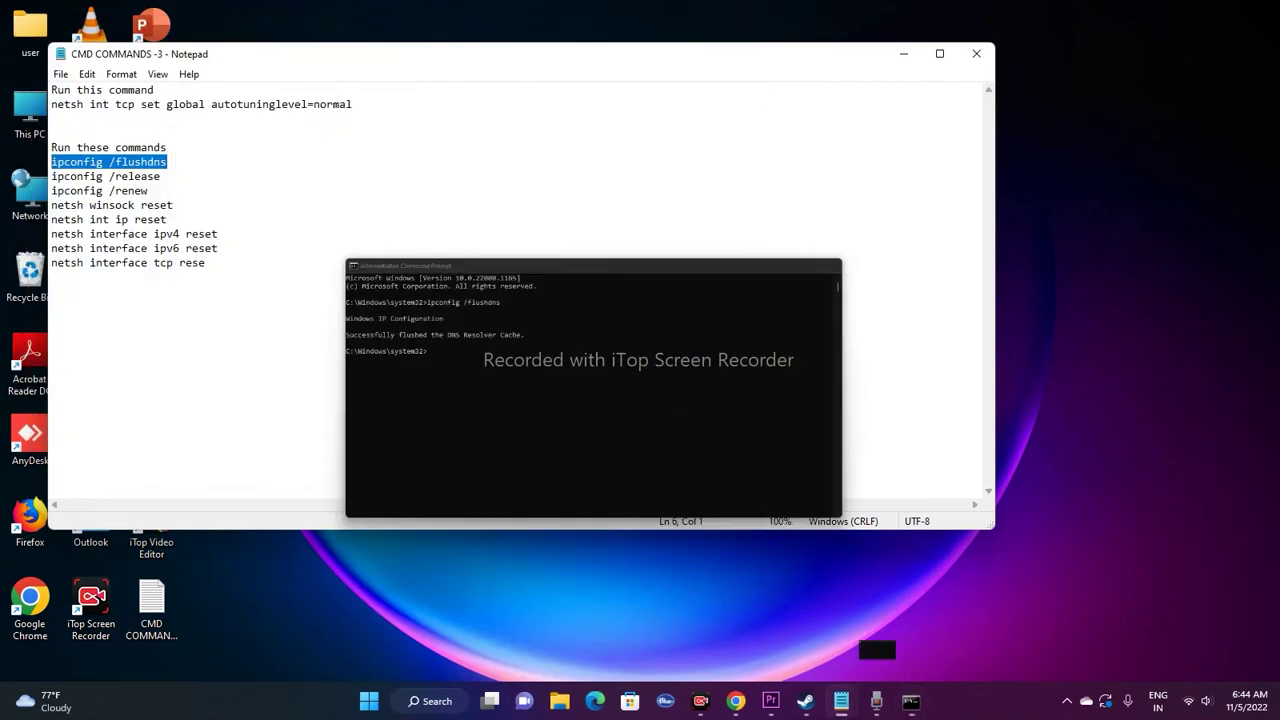
Copy "ipconfig /release" from the CMD COMMANDS -3 file and run it in the administrator Command Prompt.
{"action": "left_click", "coordinate": [148, 176]}
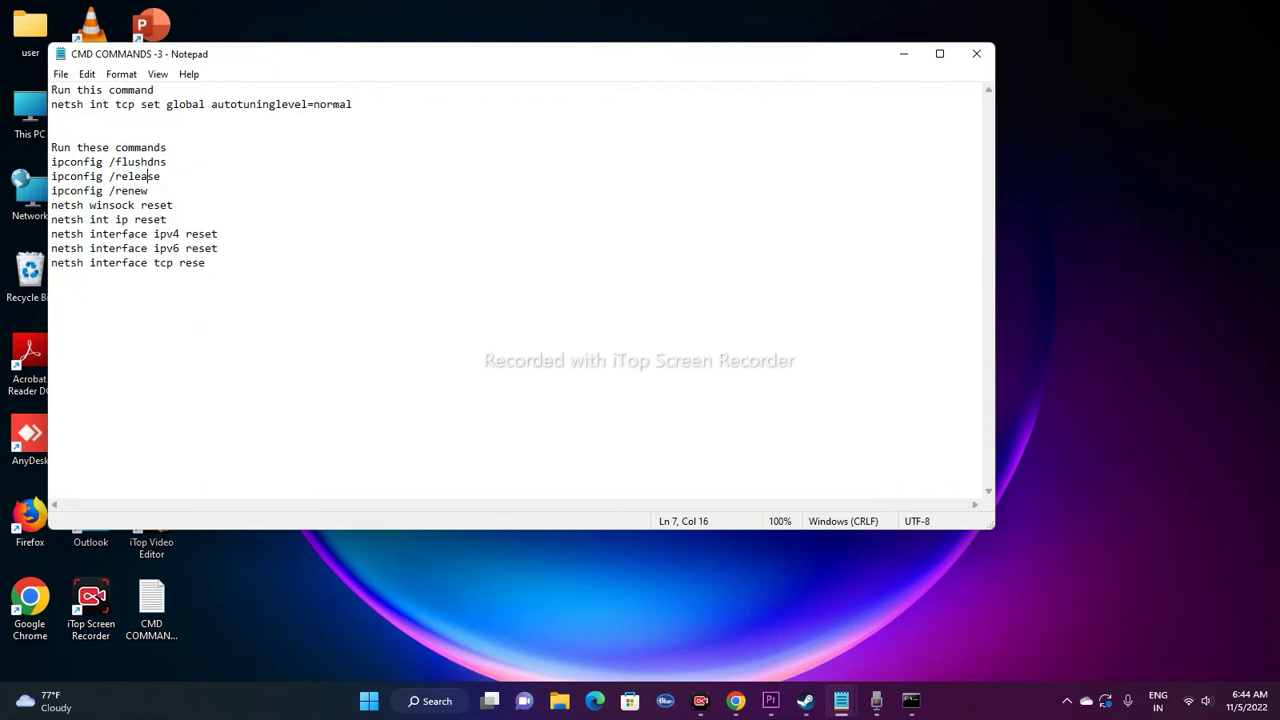
{"action": "left_click_drag", "start_coordinate": [160, 176], "coordinate": [52, 176]}
{"action": "right_click", "coordinate": [58, 177]}
{"action": "left_click", "coordinate": [100, 231]}
{"action": "left_click", "coordinate": [911, 700]}
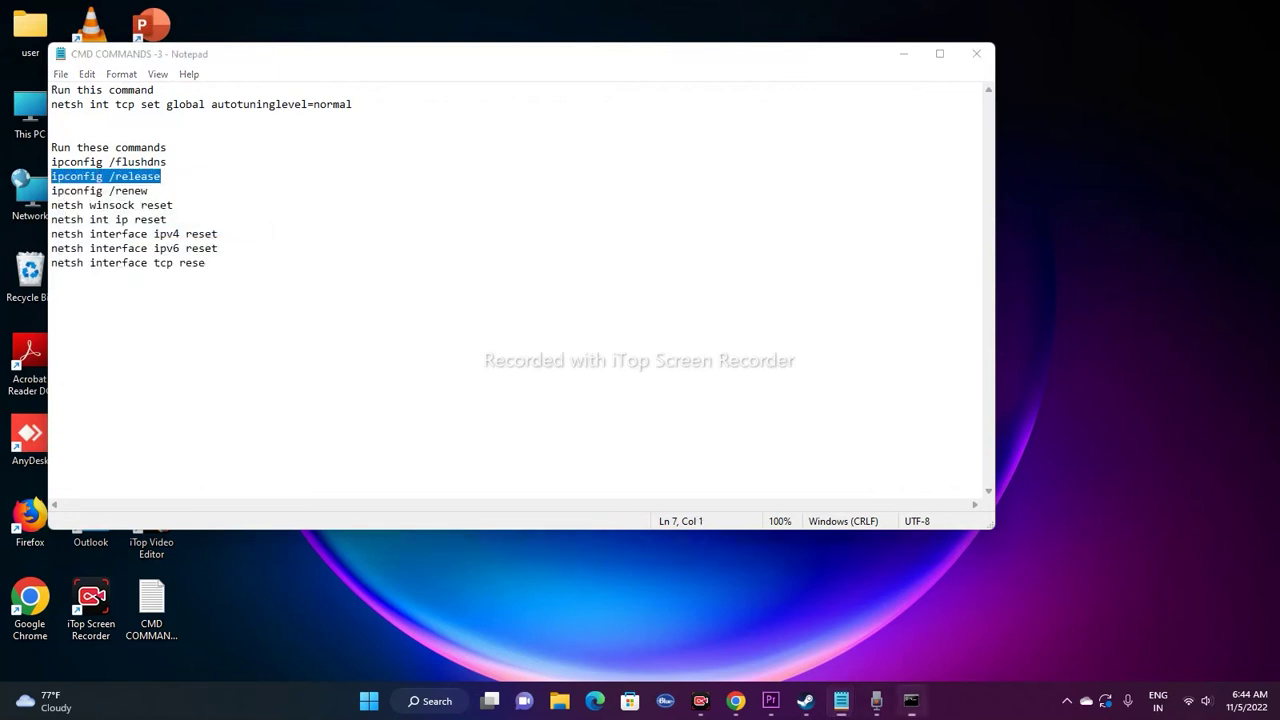
{"action": "key", "text": "ctrl+v"}
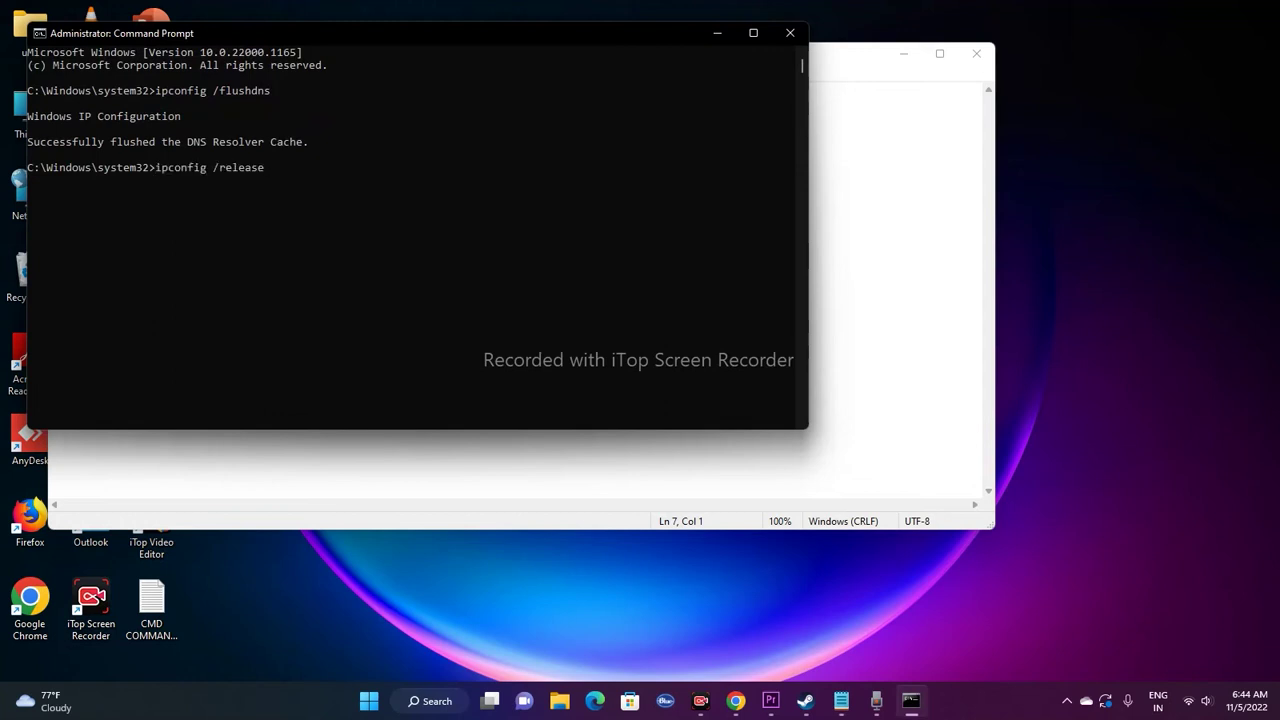
{"action": "key", "text": "Return"}
Copy "ipconfig /renew" from the most recently used CMD COMMANDS -3 window and run it in Command Prompt.
{"action": "mouse_move", "coordinate": [841, 700]}
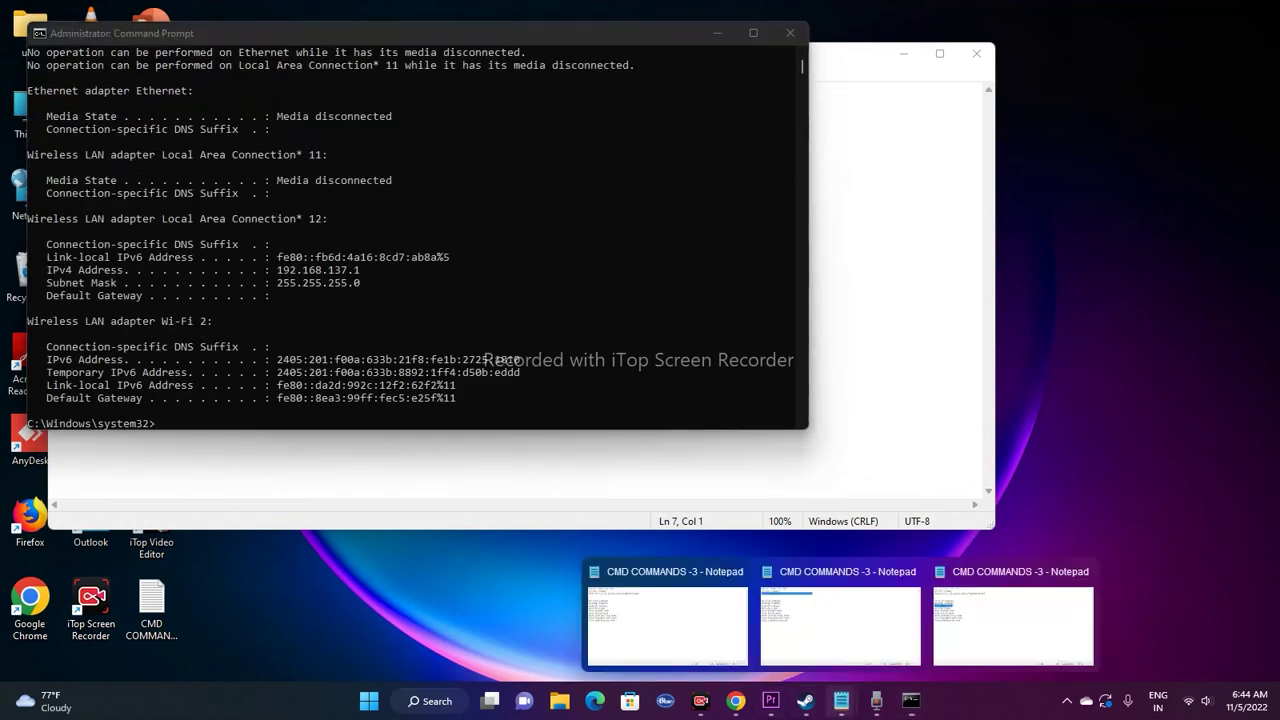
{"action": "left_click", "coordinate": [1010, 630]}
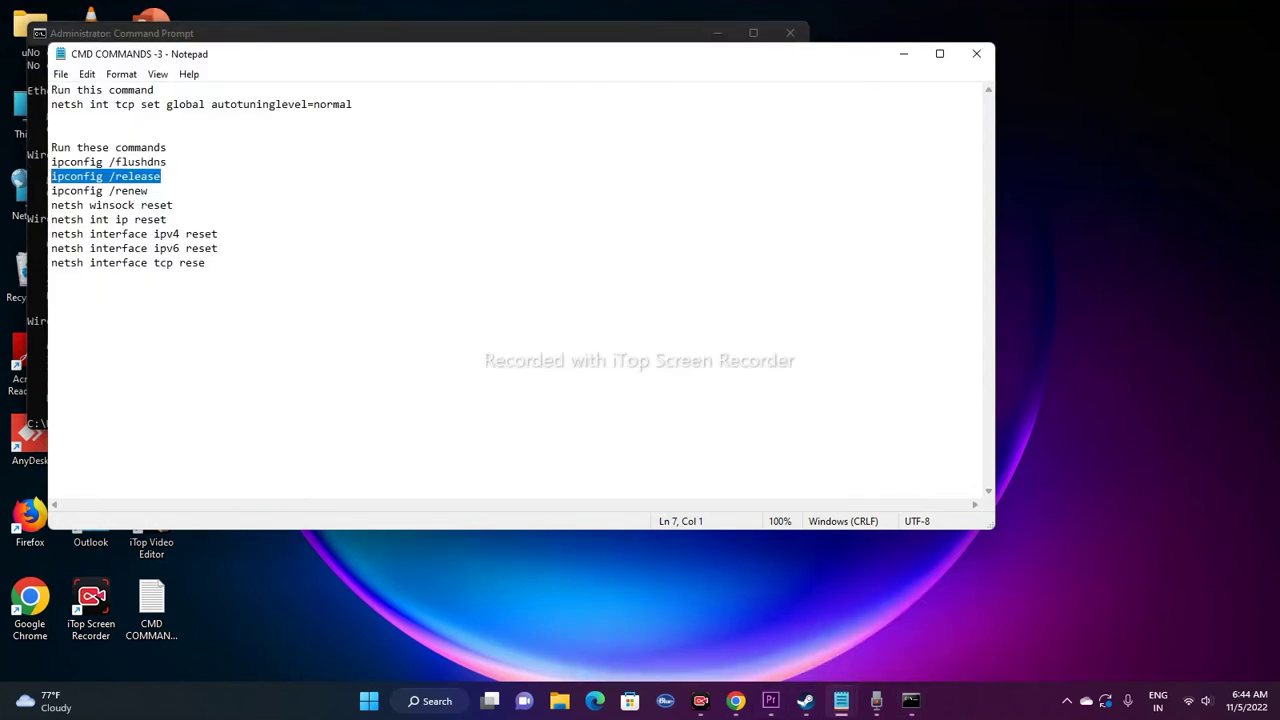
{"action": "left_click_drag", "start_coordinate": [148, 190], "coordinate": [51, 190]}
{"action": "right_click", "coordinate": [58, 194]}
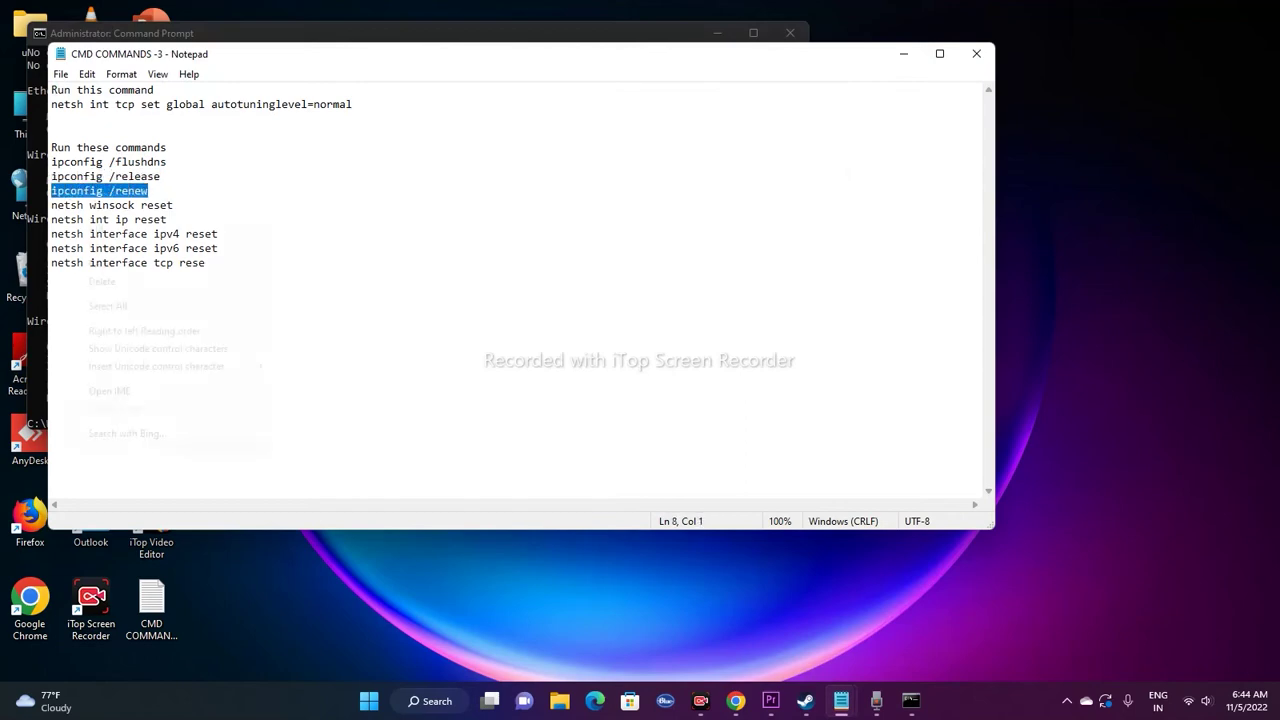
{"action": "left_click", "coordinate": [100, 246]}
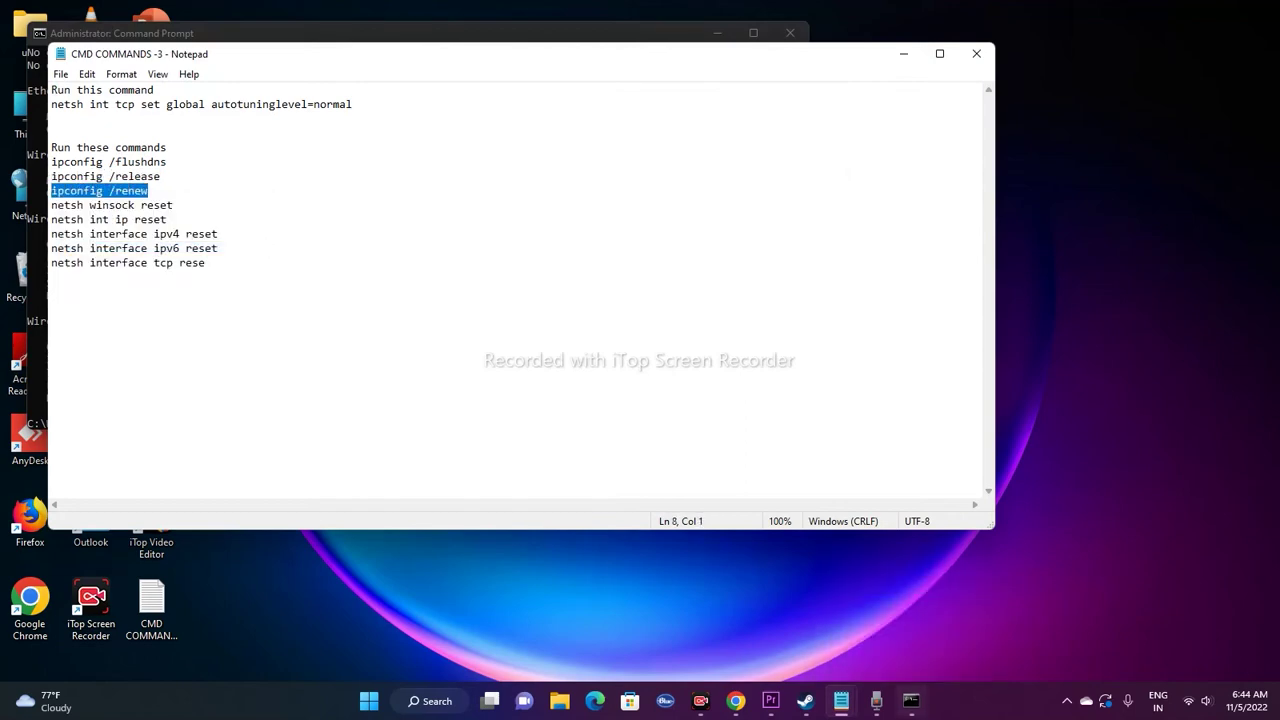
{"action": "left_click", "coordinate": [911, 700]}
{"action": "key", "text": "ctrl+v"}
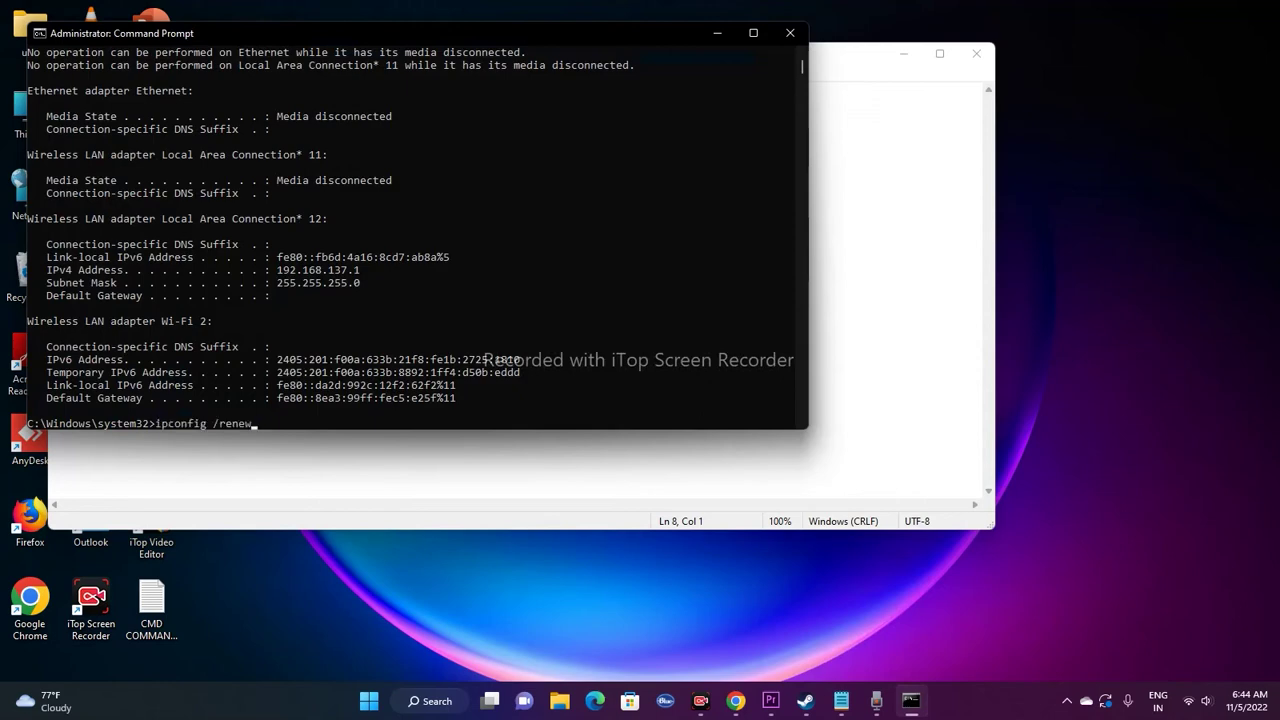
{"action": "key", "text": "Return"}
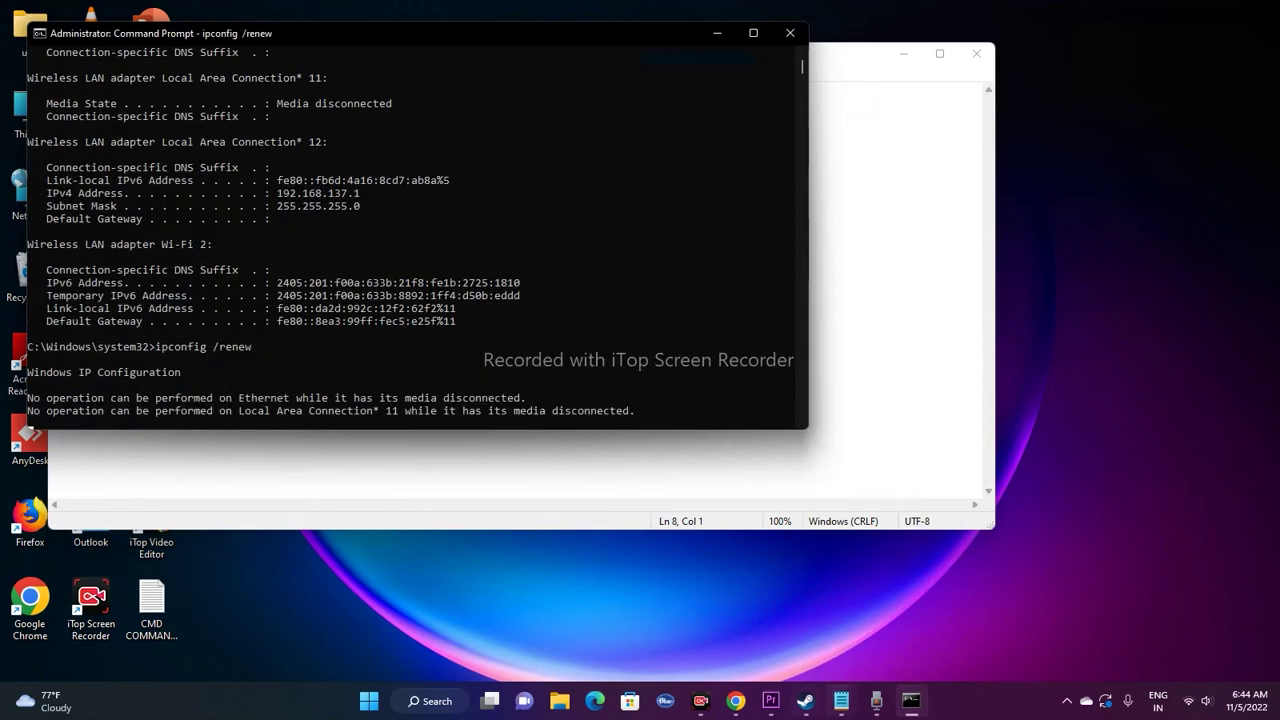
Close the surplus CMD COMMANDS -3 Notepad windows and bring the one with "ipconfig /renew" selected to the front.
{"action": "left_click", "coordinate": [841, 700]}
{"action": "left_click", "coordinate": [739, 571]}
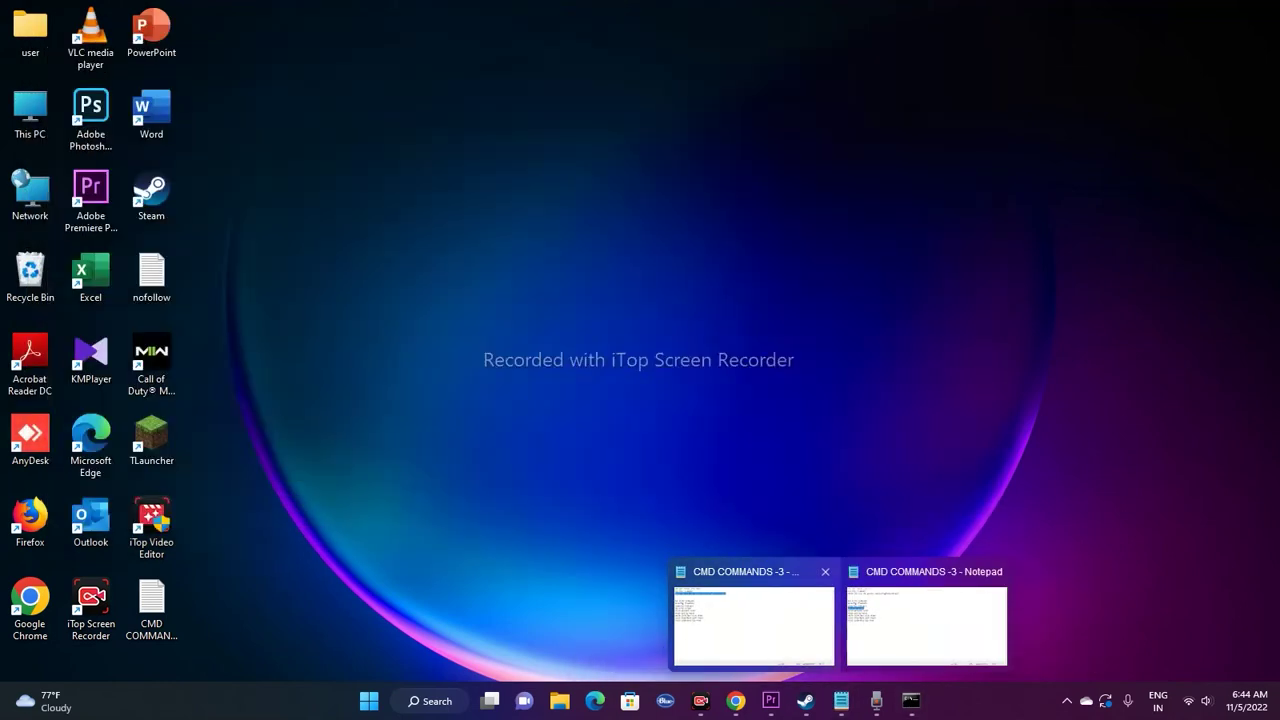
{"action": "left_click", "coordinate": [826, 572]}
{"action": "left_click", "coordinate": [840, 615]}
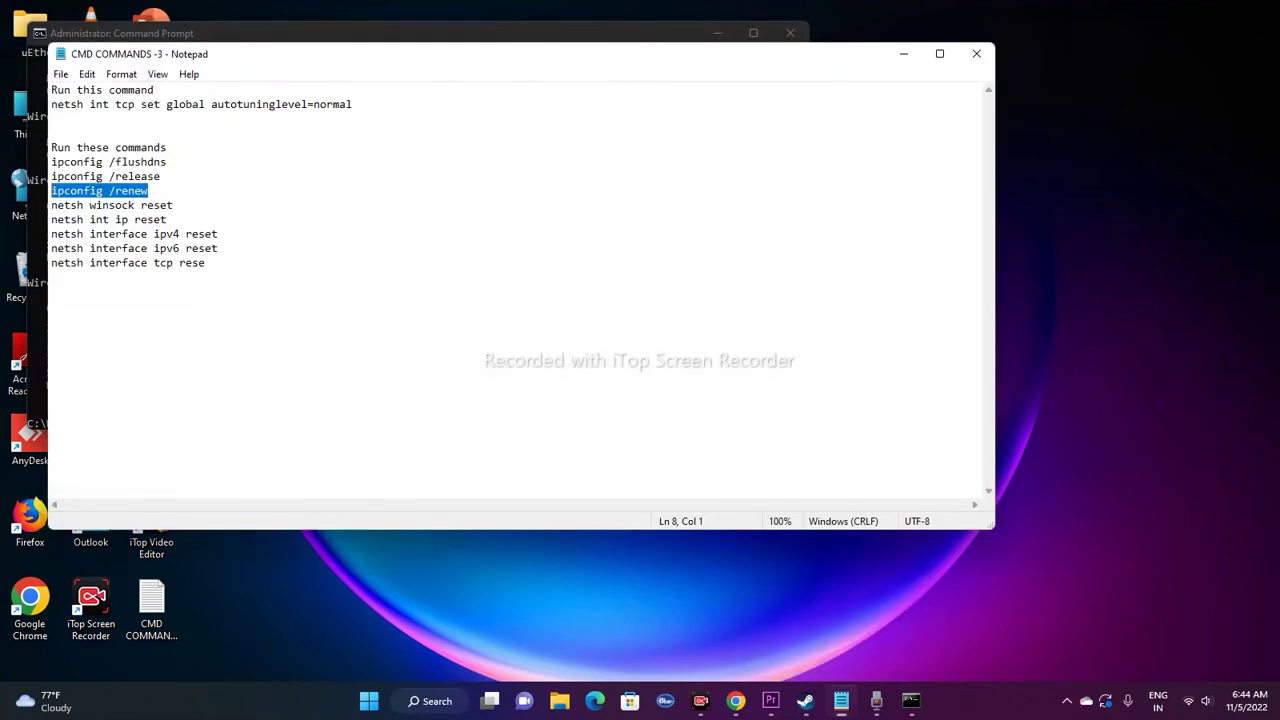
Copy "netsh winsock reset" from the commands file and run it in Command Prompt.
{"action": "left_click_drag", "start_coordinate": [173, 205], "coordinate": [51, 205]}
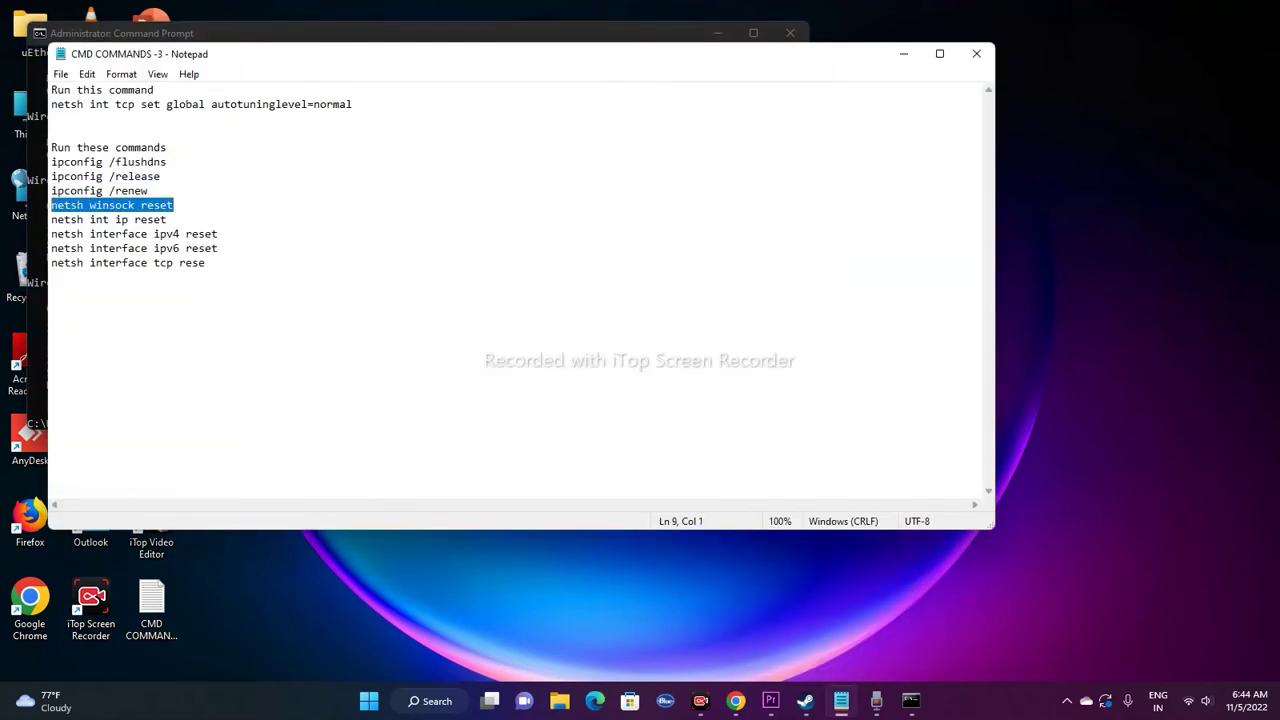
{"action": "right_click", "coordinate": [60, 207]}
{"action": "left_click", "coordinate": [100, 257]}
{"action": "left_click", "coordinate": [911, 700]}
{"action": "key", "text": "ctrl+v"}
{"action": "key", "text": "Return"}
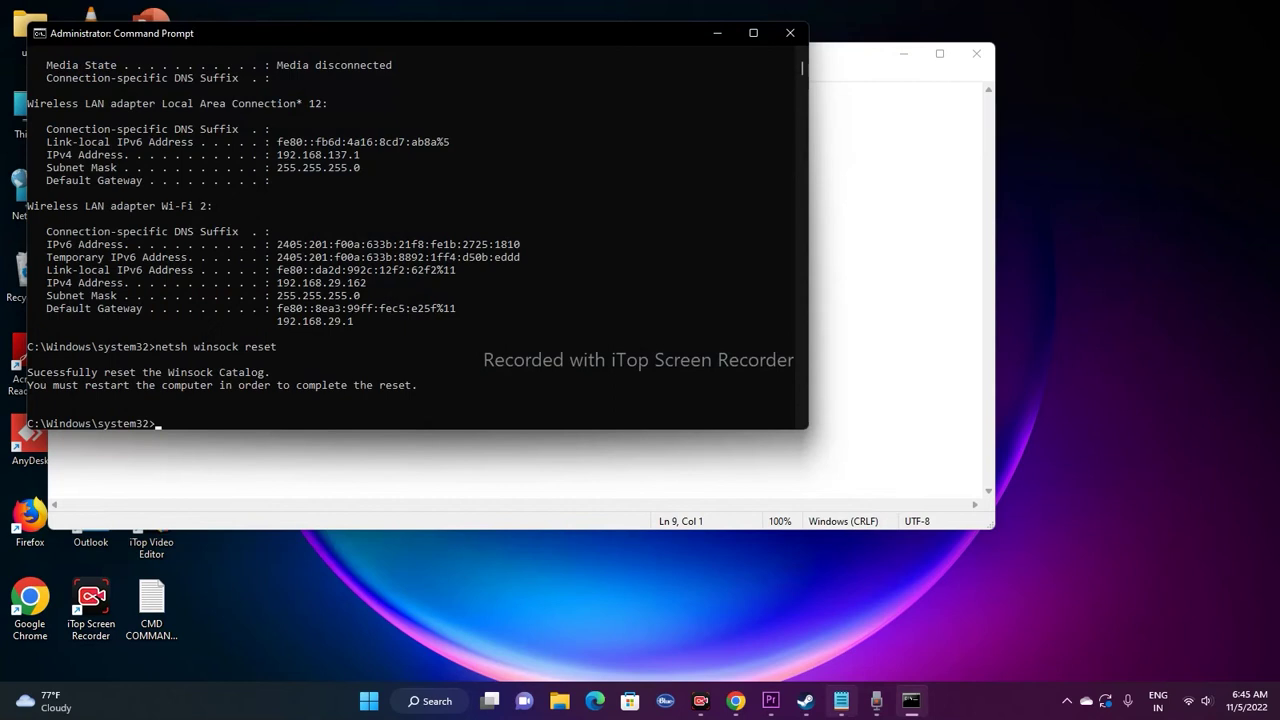
Copy "netsh int ip reset" from the commands file and run it in Command Prompt.
{"action": "left_click", "coordinate": [841, 700]}
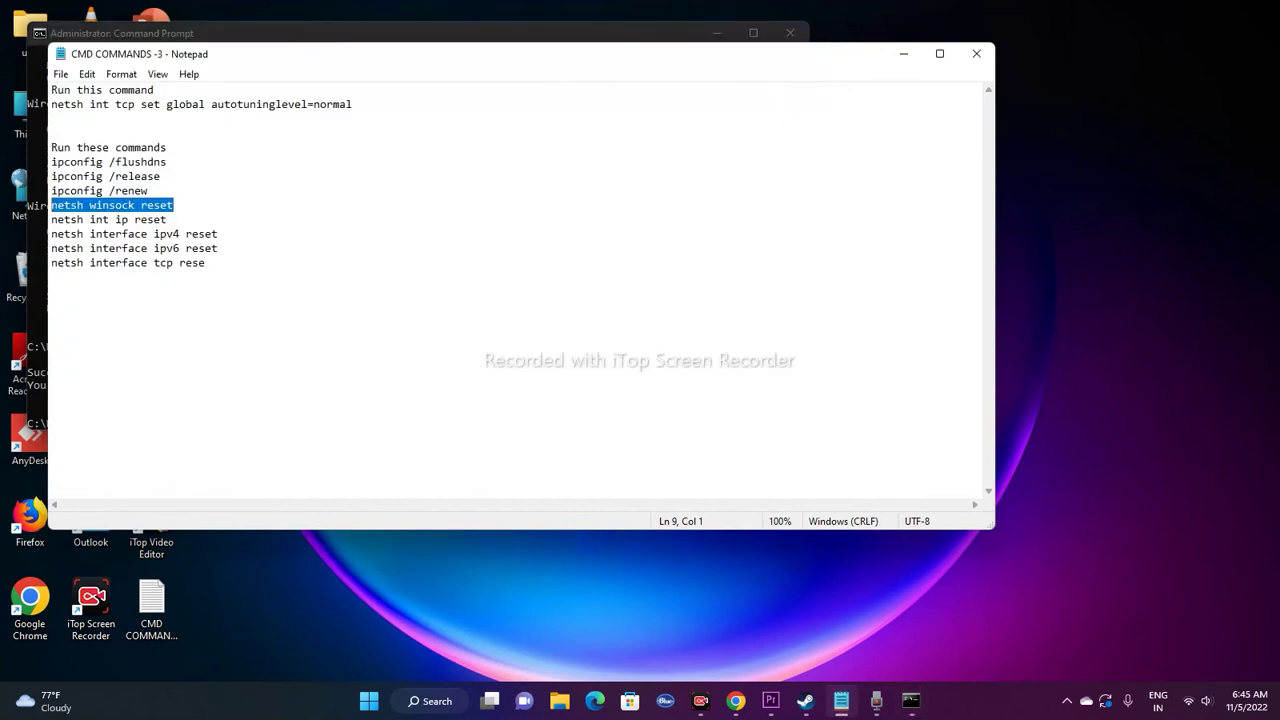
{"action": "left_click_drag", "start_coordinate": [167, 219], "coordinate": [51, 219]}
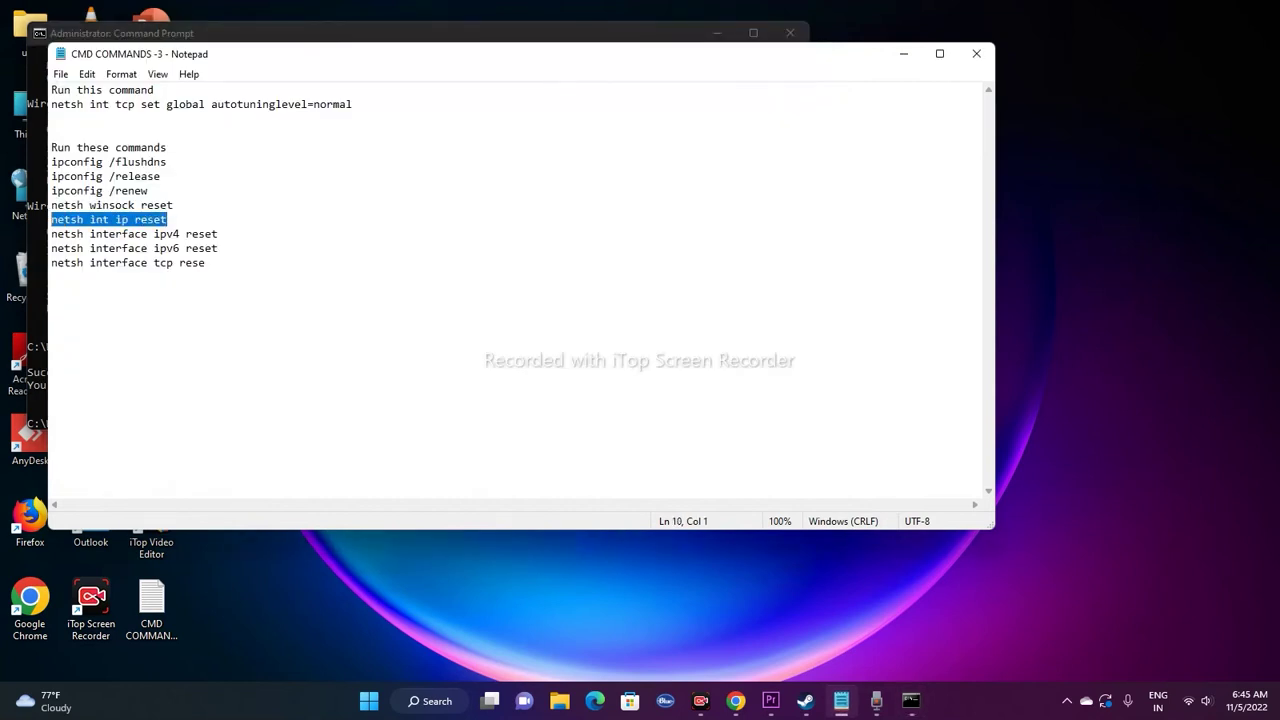
{"action": "right_click", "coordinate": [65, 226]}
{"action": "left_click", "coordinate": [112, 275]}
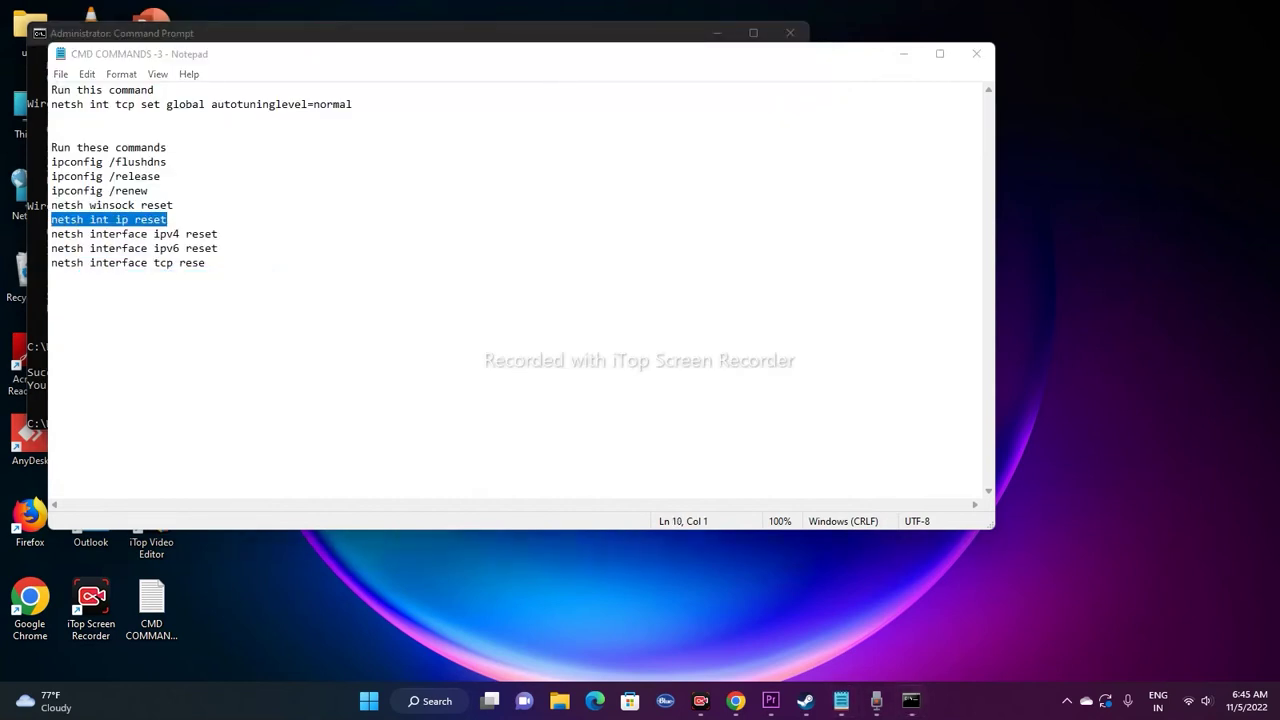
{"action": "key", "text": "alt+Tab"}
{"action": "key", "text": "ctrl+v"}
{"action": "key", "text": "Return"}
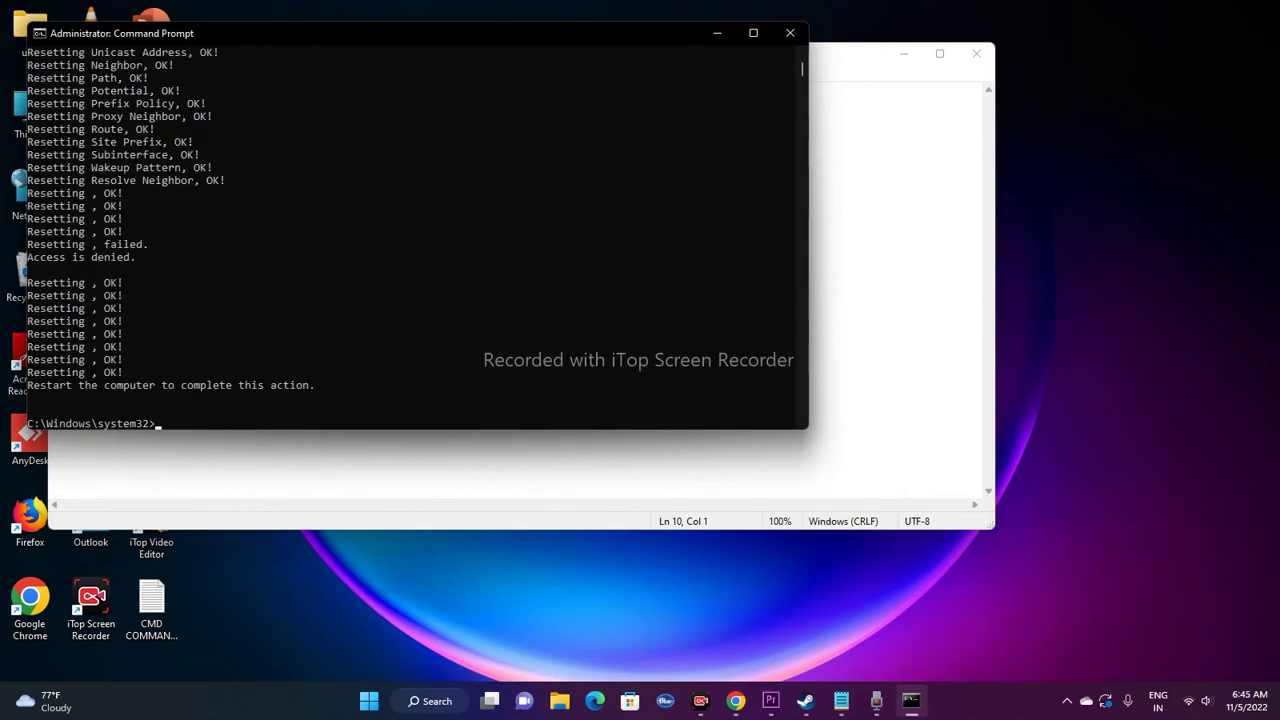
Copy "netsh interface ipv4 reset" from the commands file and run it in Command Prompt.
{"action": "key", "text": "alt+Tab"}
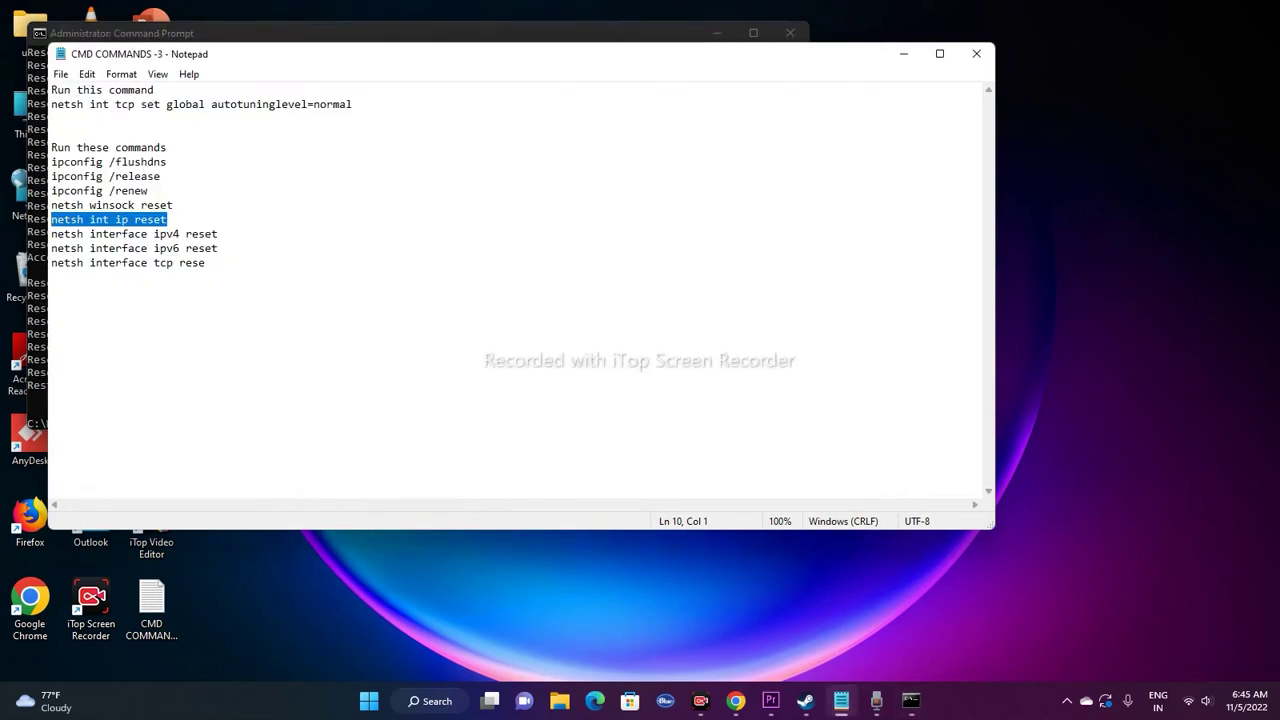
{"action": "left_click_drag", "start_coordinate": [51, 248], "coordinate": [90, 234]}
{"action": "left_click", "coordinate": [218, 233]}
{"action": "left_click_drag", "start_coordinate": [218, 233], "coordinate": [51, 233]}
{"action": "right_click", "coordinate": [64, 238]}
{"action": "left_click", "coordinate": [100, 289]}
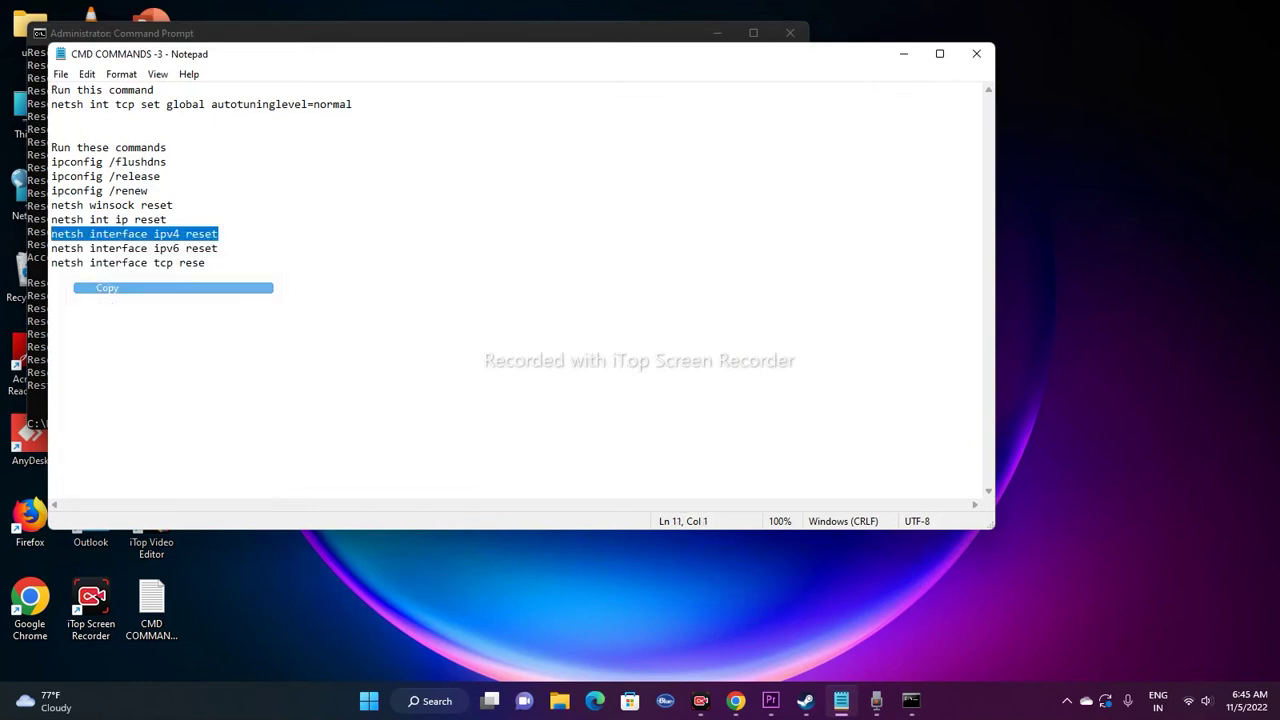
{"action": "left_click", "coordinate": [911, 700]}
{"action": "key", "text": "ctrl+v"}
{"action": "key", "text": "Return"}
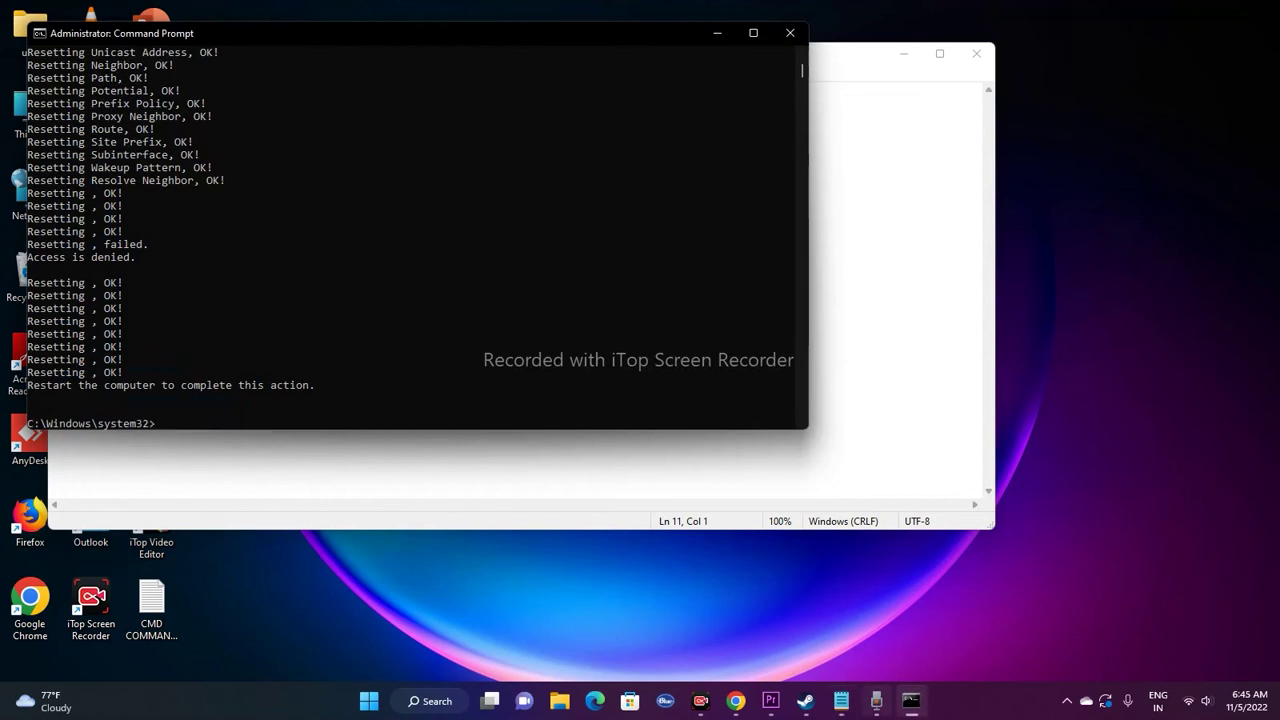
Copy "netsh interface ipv6 reset" from the commands file and run it in Command Prompt.
{"action": "left_click", "coordinate": [841, 700]}
{"action": "left_click_drag", "start_coordinate": [218, 248], "coordinate": [51, 248]}
{"action": "right_click", "coordinate": [62, 249]}
{"action": "left_click", "coordinate": [104, 300]}
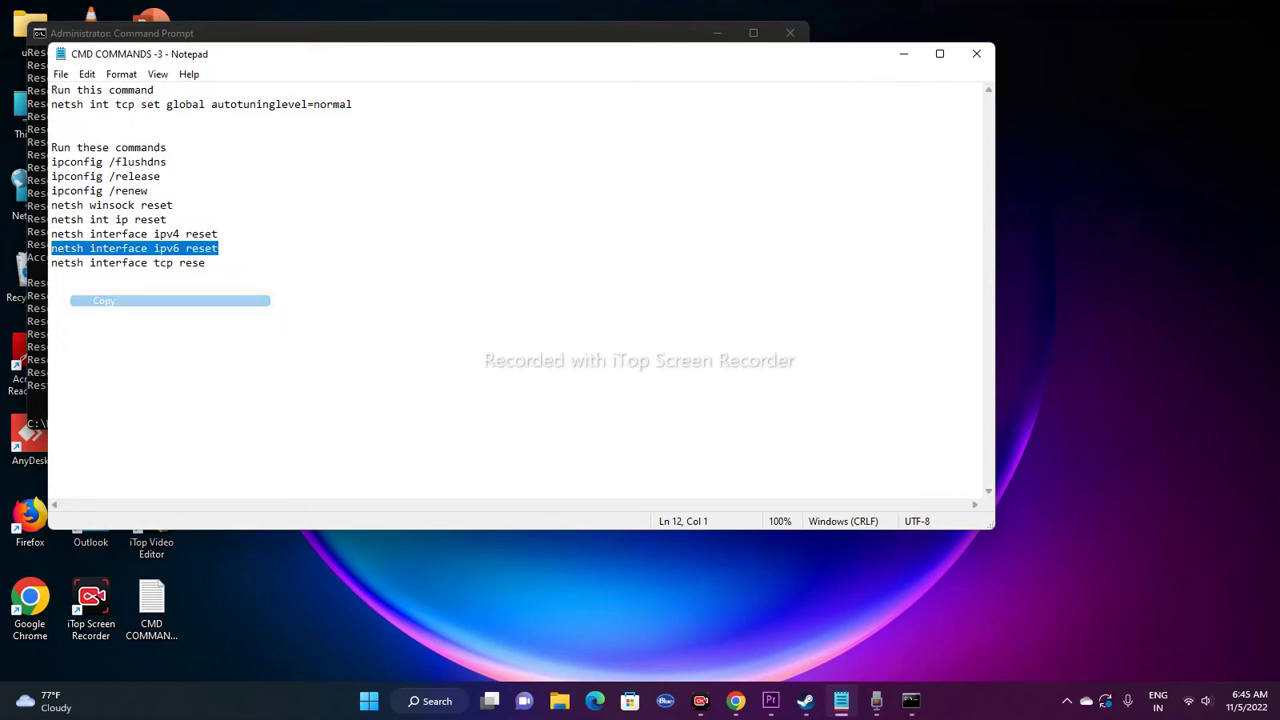
{"action": "left_click", "coordinate": [911, 700]}
{"action": "key", "text": "ctrl+v"}
{"action": "key", "text": "Return"}
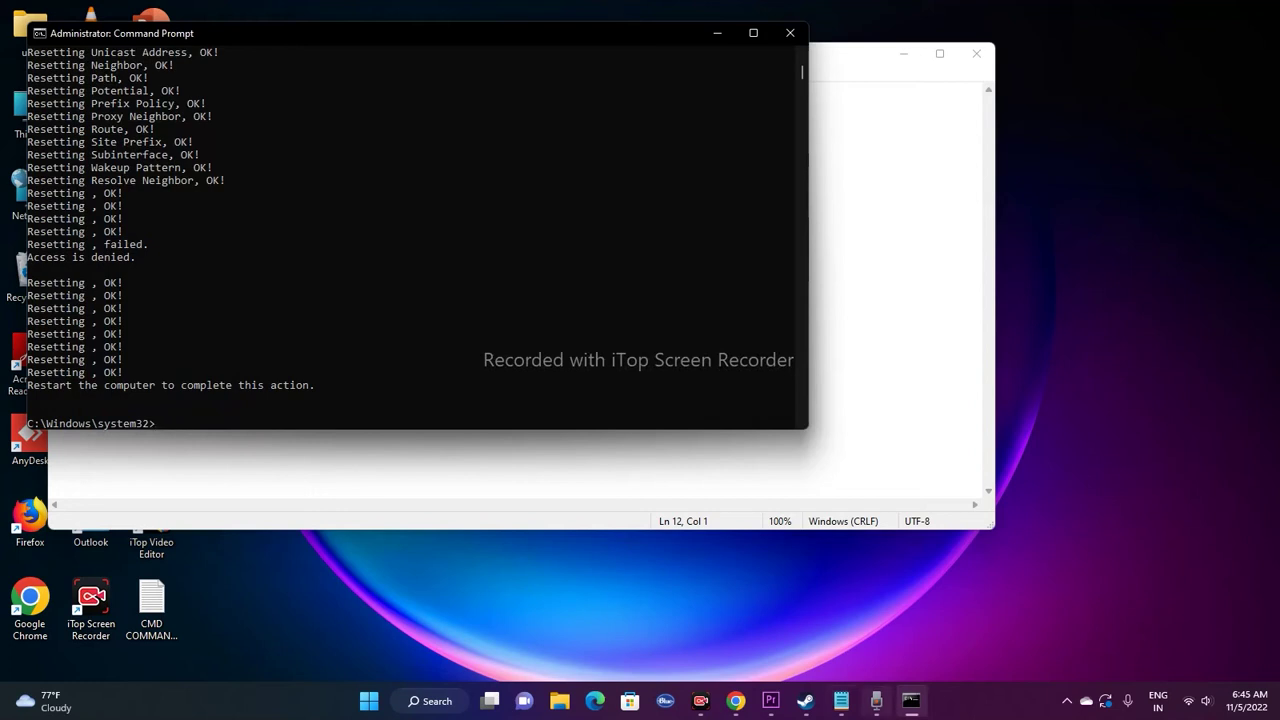
Copy "netsh interface tcp rese" from the commands file and run it in Command Prompt.
{"action": "left_click", "coordinate": [841, 700]}
{"action": "left_click_drag", "start_coordinate": [206, 263], "coordinate": [51, 263]}
{"action": "right_click", "coordinate": [100, 264]}
{"action": "left_click", "coordinate": [118, 316]}
{"action": "left_click", "coordinate": [911, 700]}
{"action": "key", "text": "ctrl+v"}
{"action": "key", "text": "Return"}
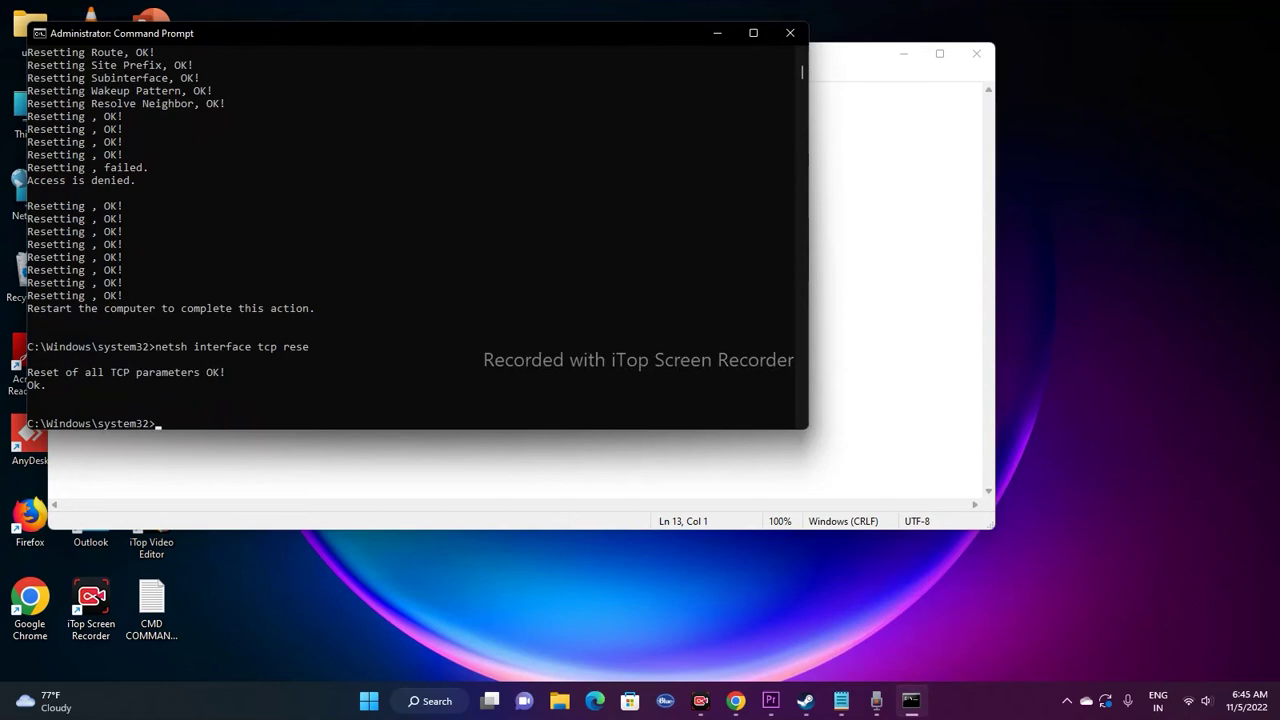
Close Command Prompt and the commands text file, and return to the desktop.
{"action": "key", "text": "alt+F4"}
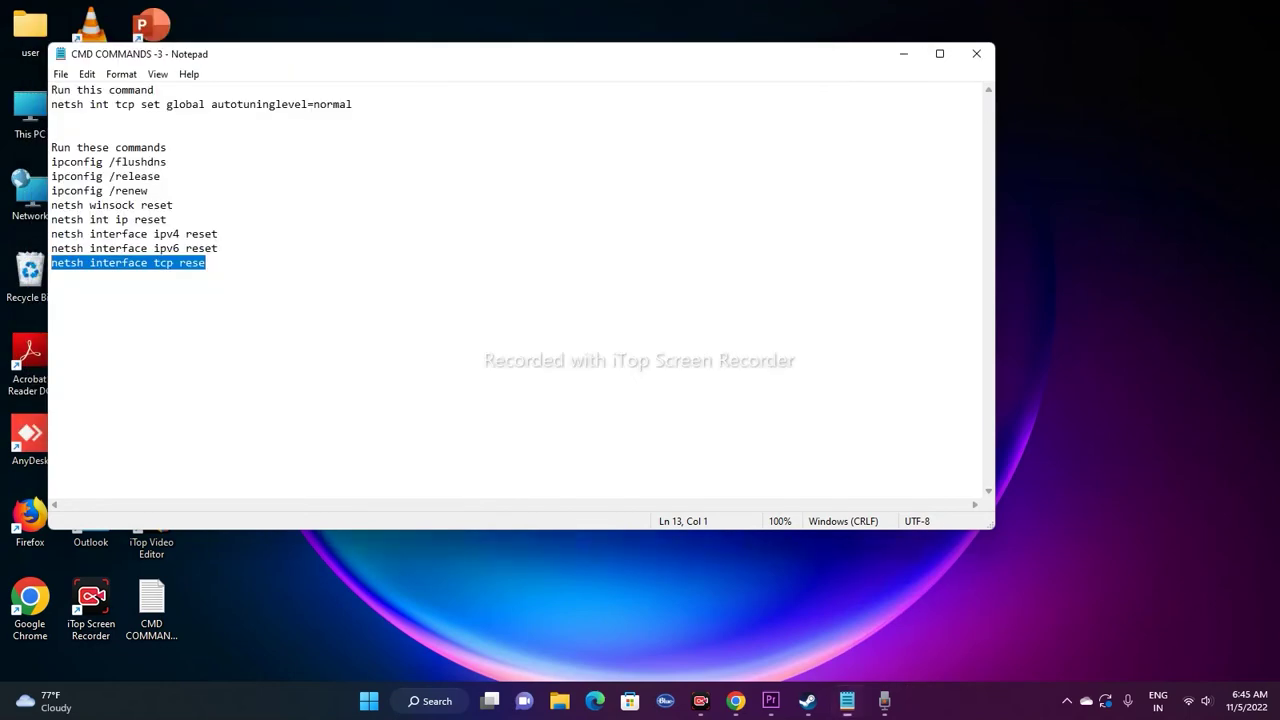
{"action": "key", "text": "alt+F4"}
{"action": "key", "text": "alt+Tab"}
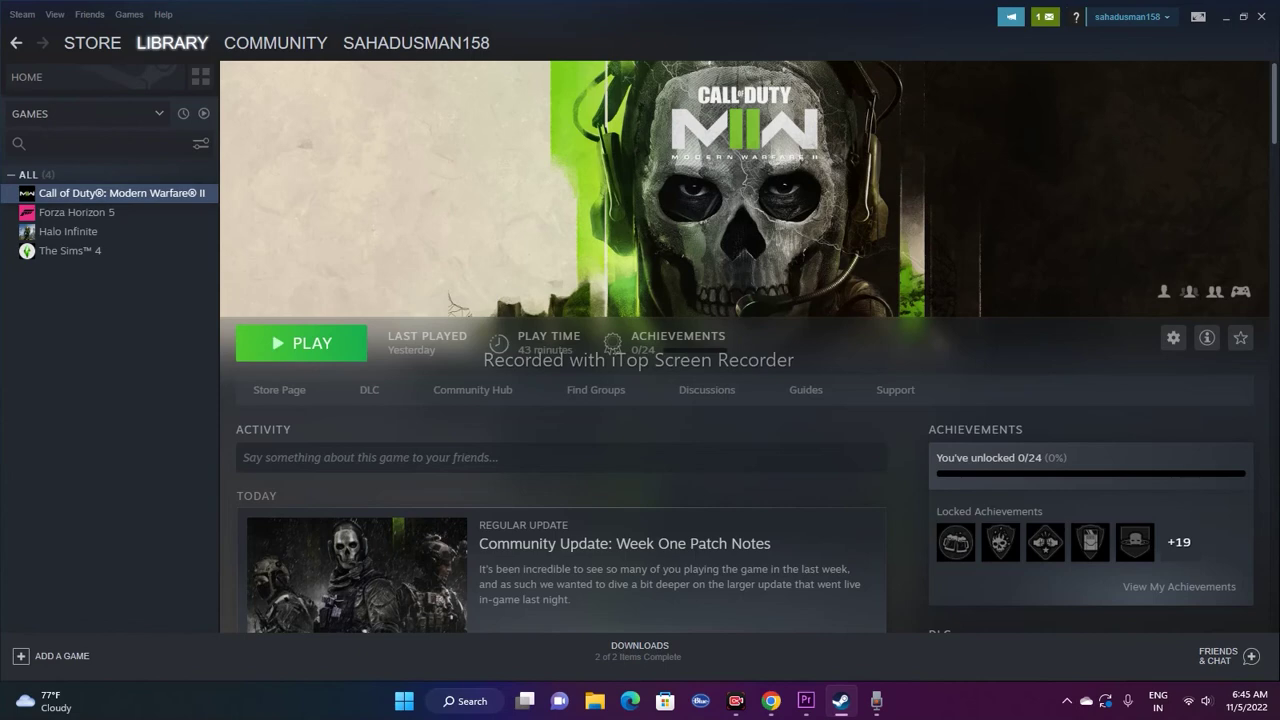
{"action": "key", "text": "super+d"}
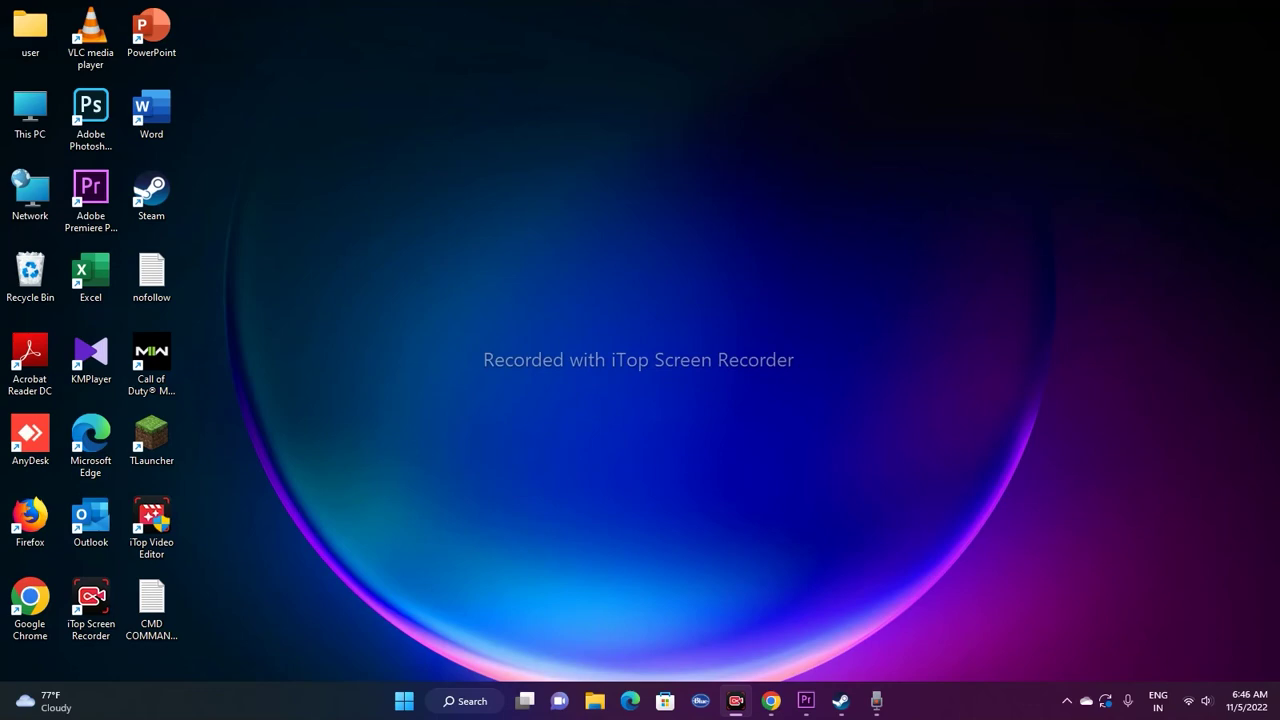
View the Network reset page under Advanced network settings in Windows Settings, and close Settings without starting a reset.
{"action": "key", "text": "super+s"}
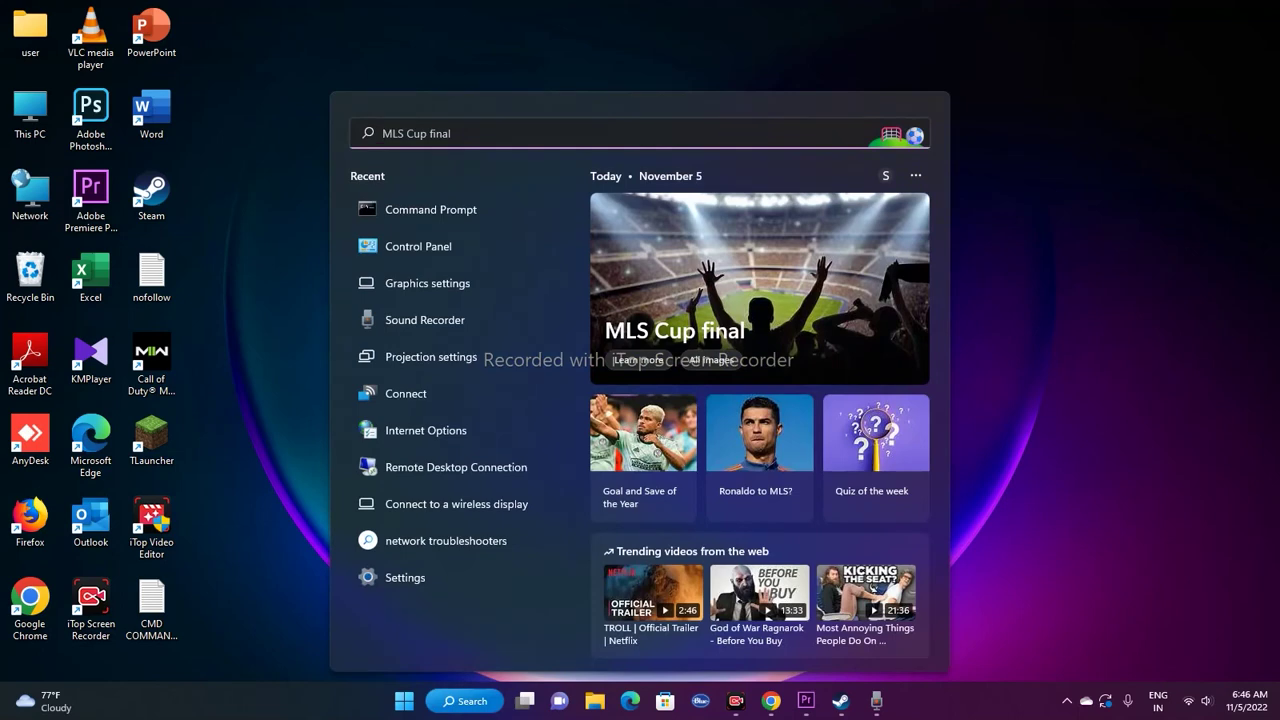
{"action": "left_click", "coordinate": [405, 577]}
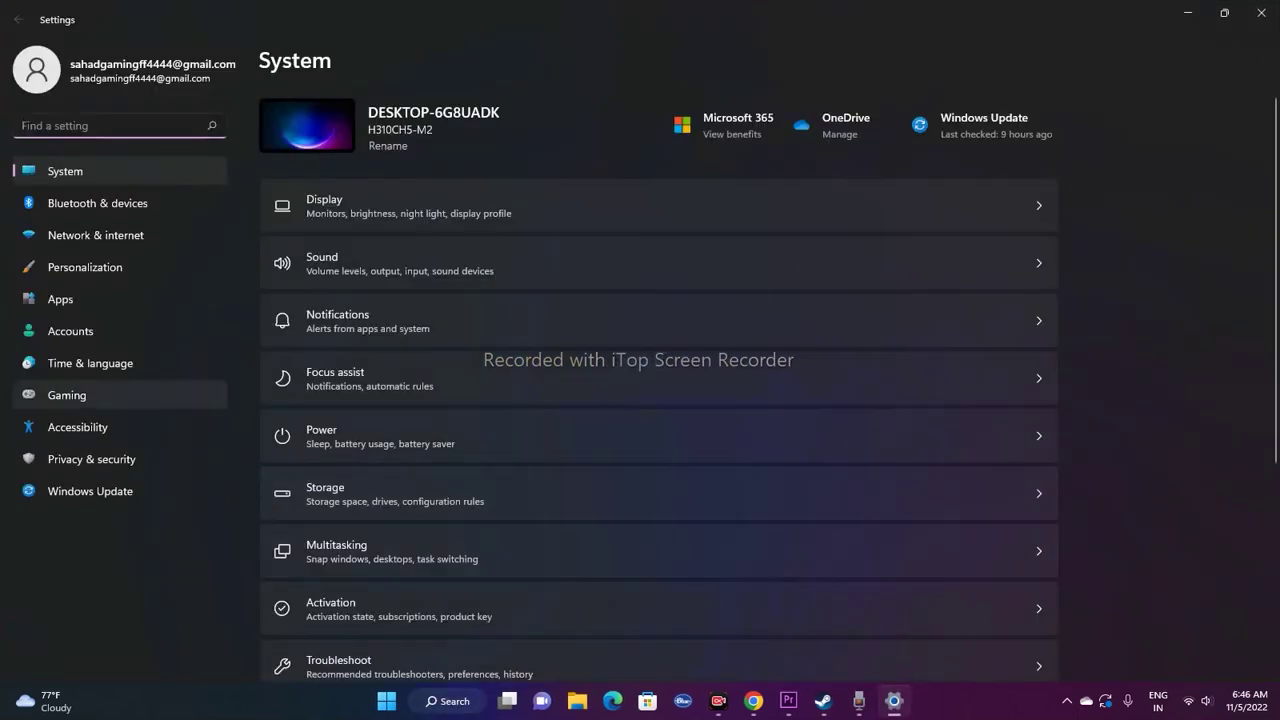
{"action": "left_click", "coordinate": [95, 235]}
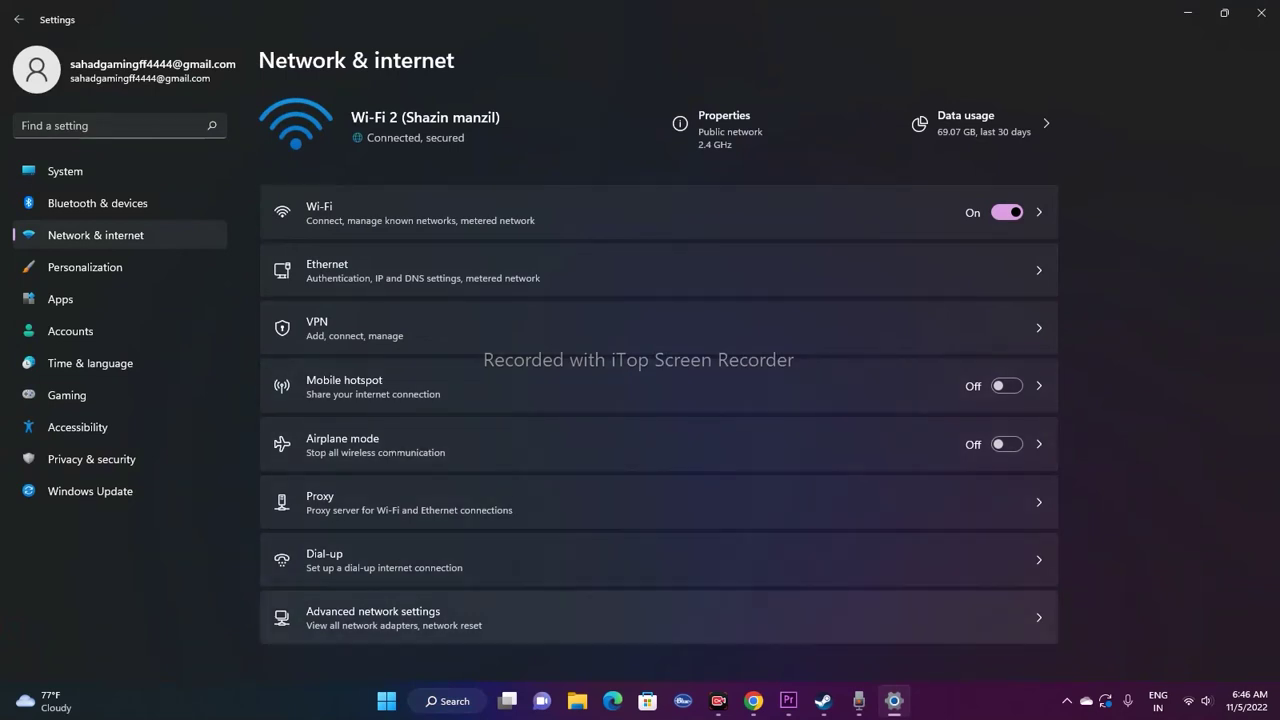
{"action": "left_click", "coordinate": [372, 617]}
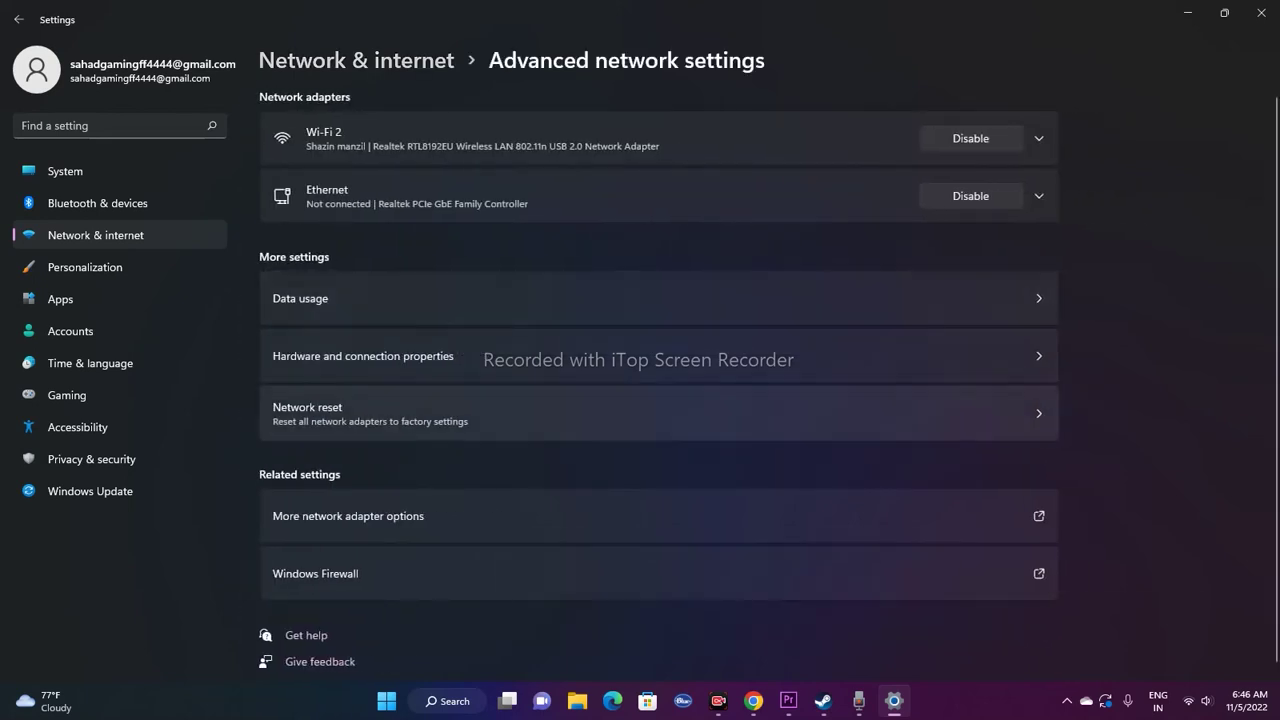
{"action": "left_click", "coordinate": [370, 413]}
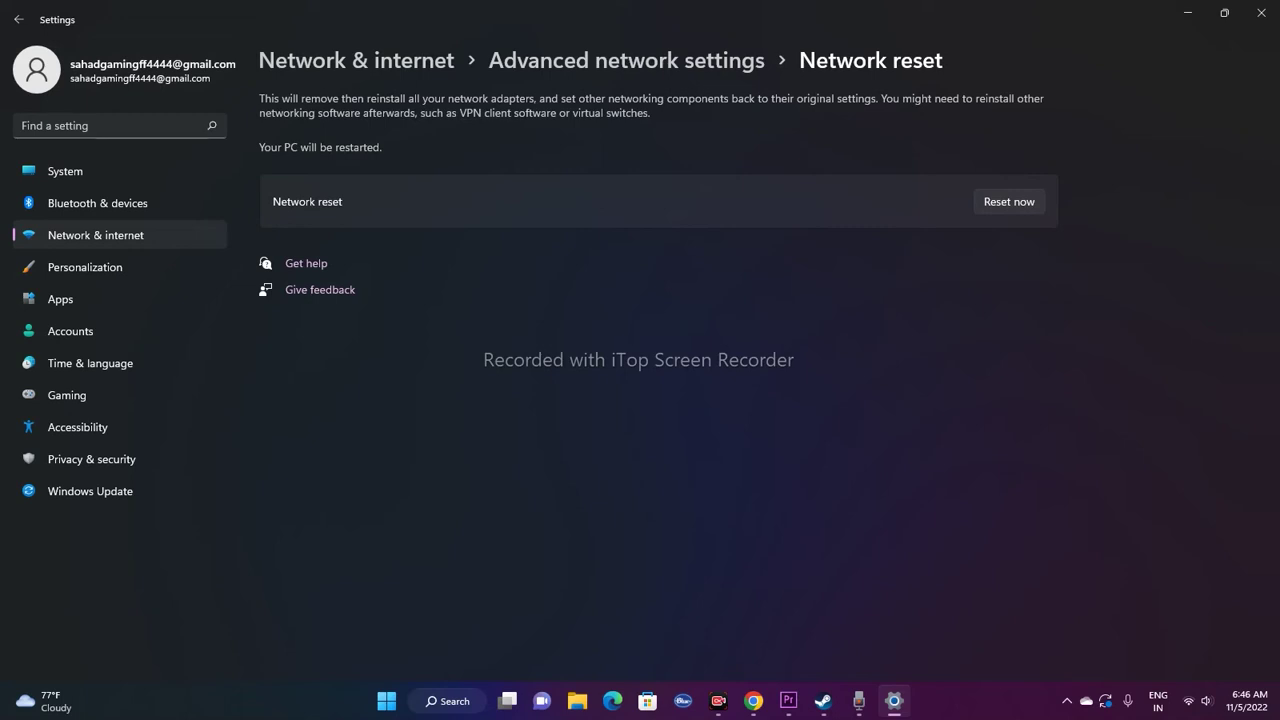
{"action": "left_click", "coordinate": [1256, 13]}
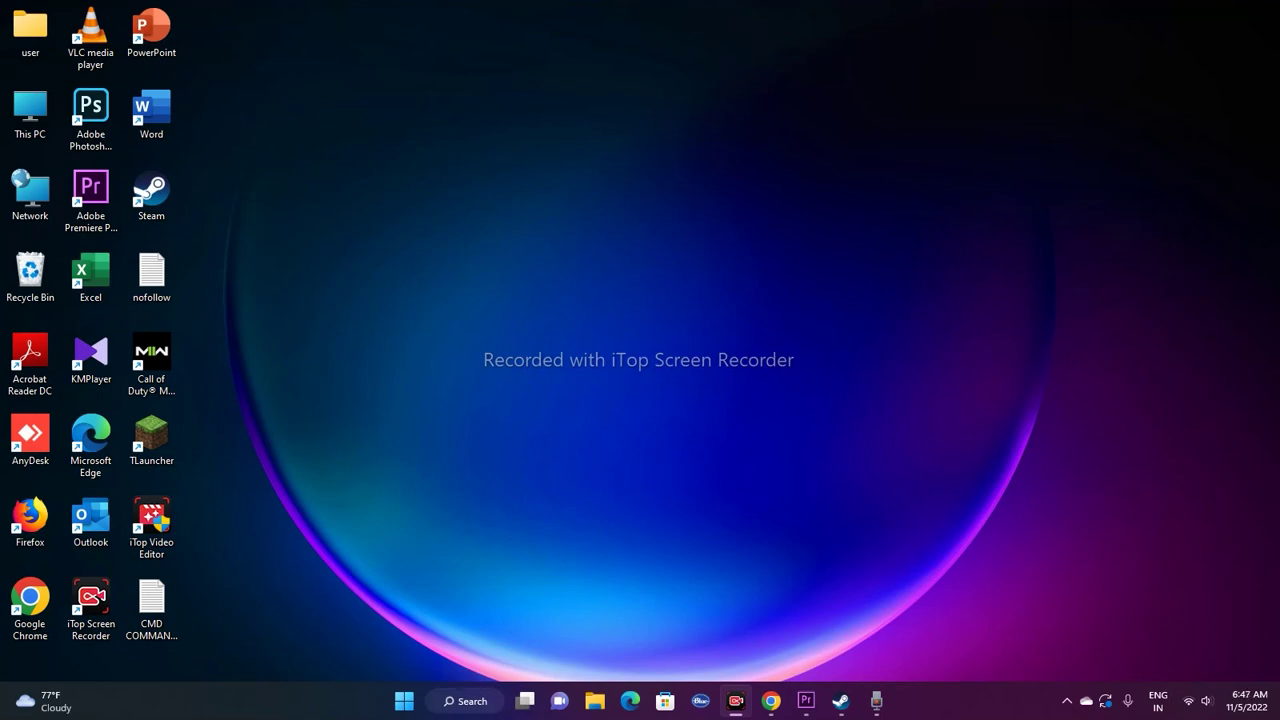
Reopen Settings, review the Windows Update page for available updates and close Settings.
{"action": "left_click", "coordinate": [464, 701]}
{"action": "left_click", "coordinate": [466, 576]}
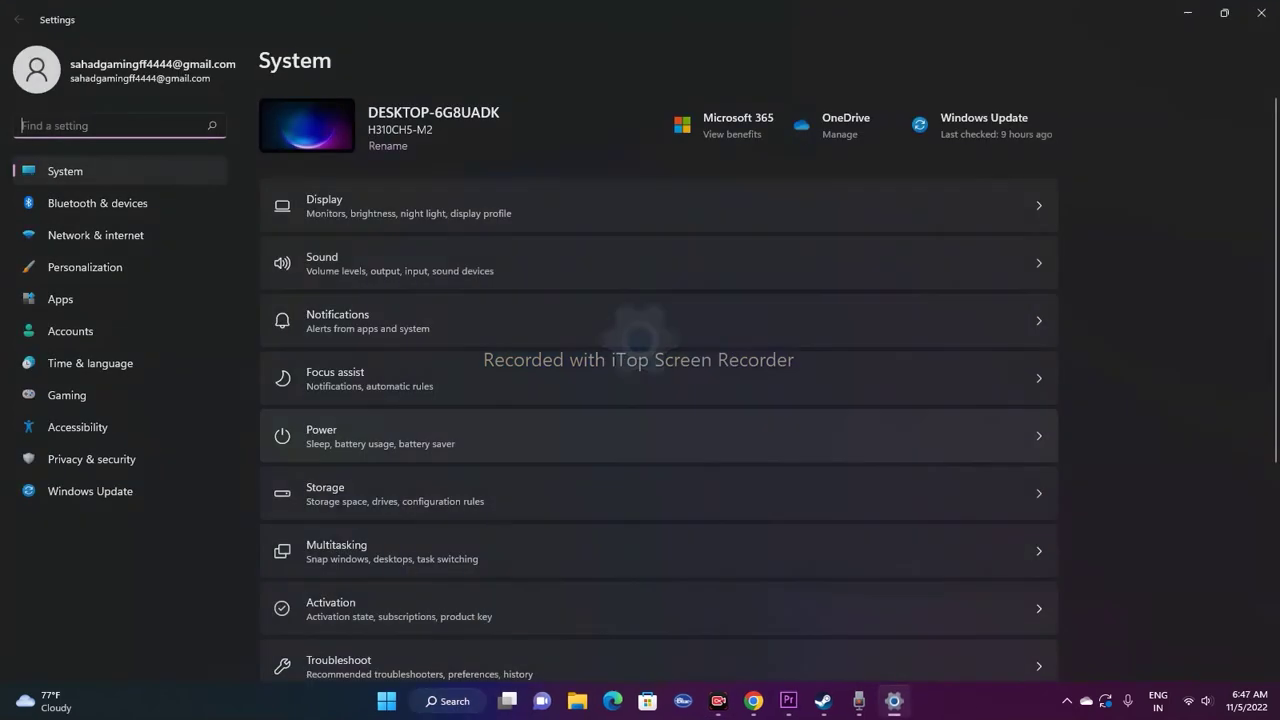
{"action": "left_click", "coordinate": [119, 491]}
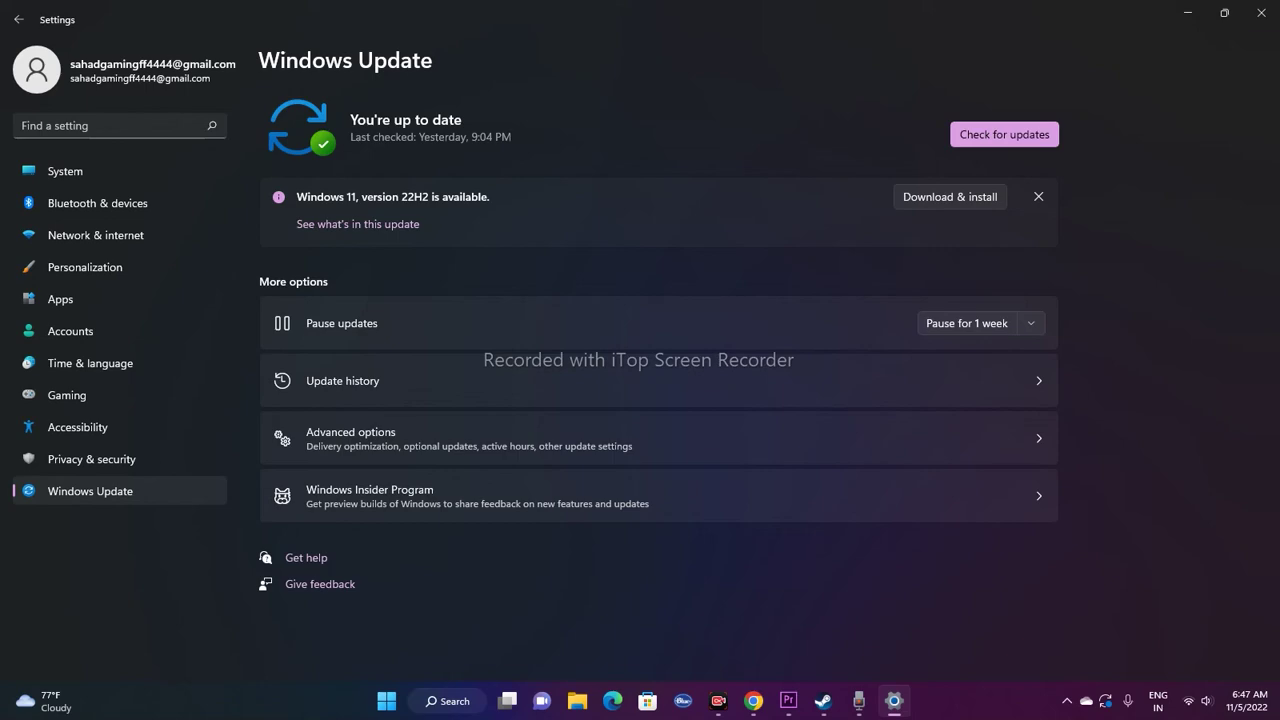
{"action": "left_click", "coordinate": [1261, 13]}
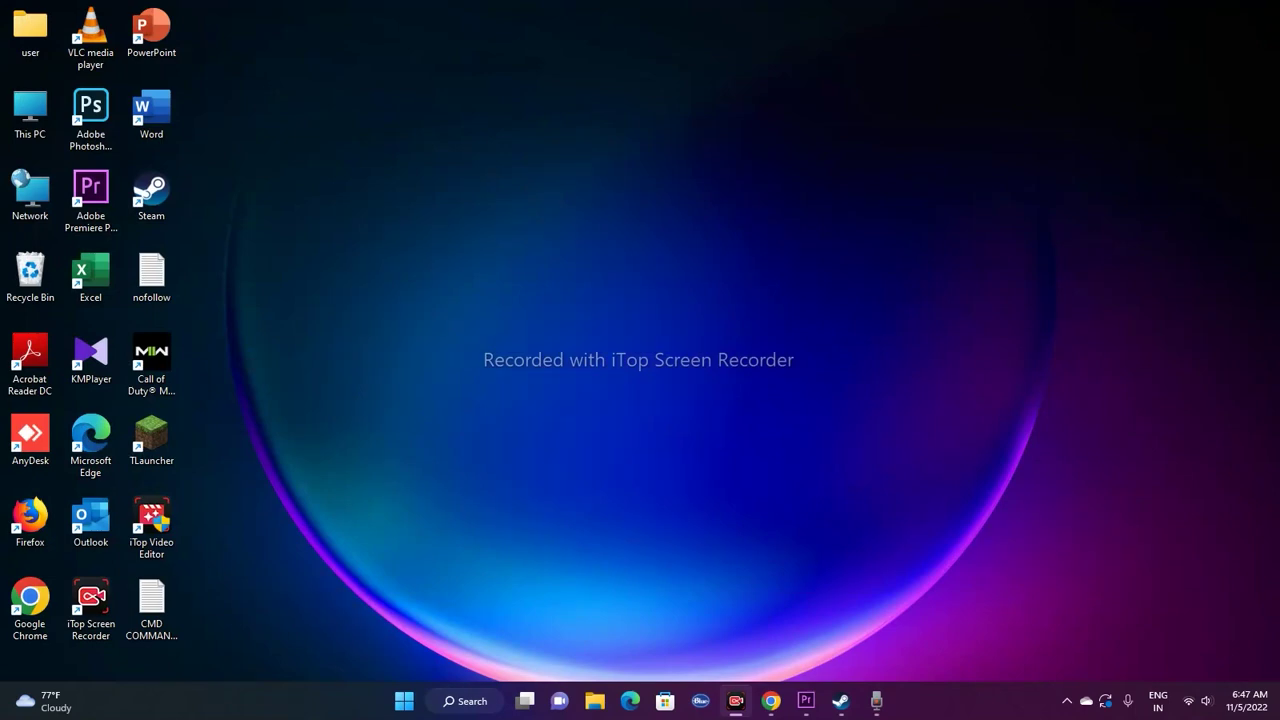
In Steam, set Call of Duty: Modern Warfare II's automatic updates to "Always keep this game updated", and close the properties and Steam windows.
{"action": "left_click", "coordinate": [841, 700]}
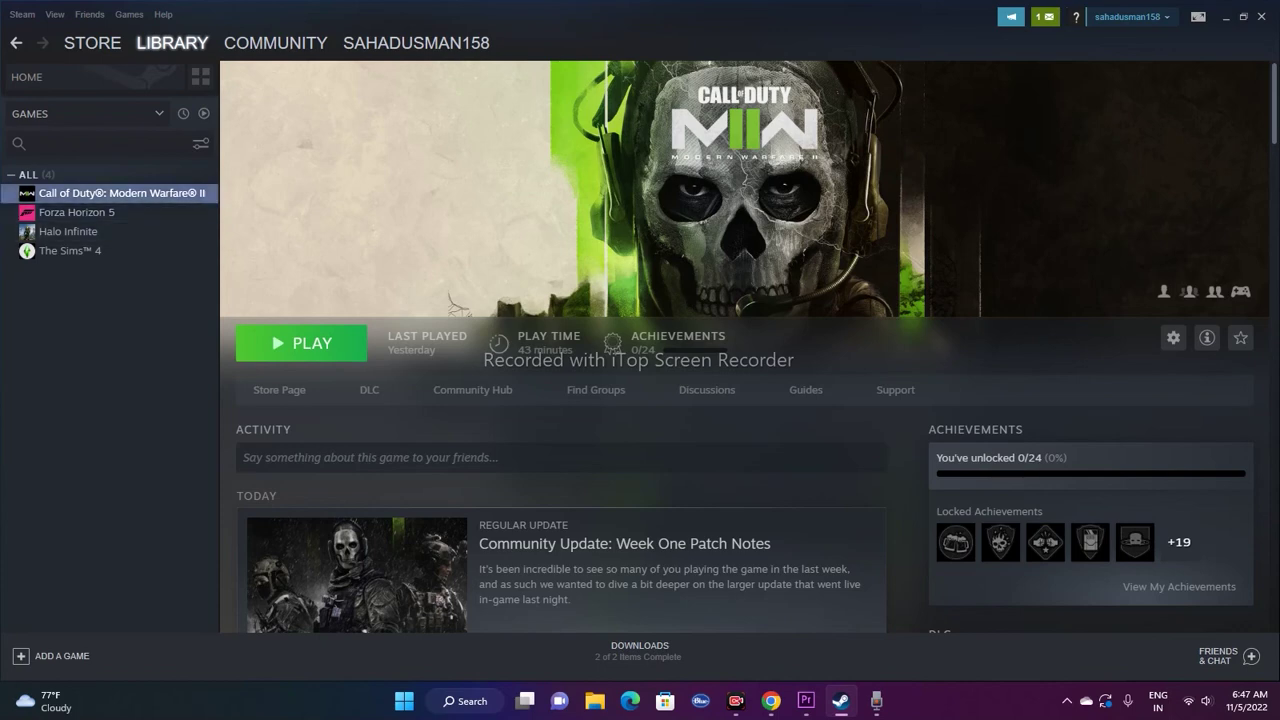
{"action": "right_click", "coordinate": [145, 193]}
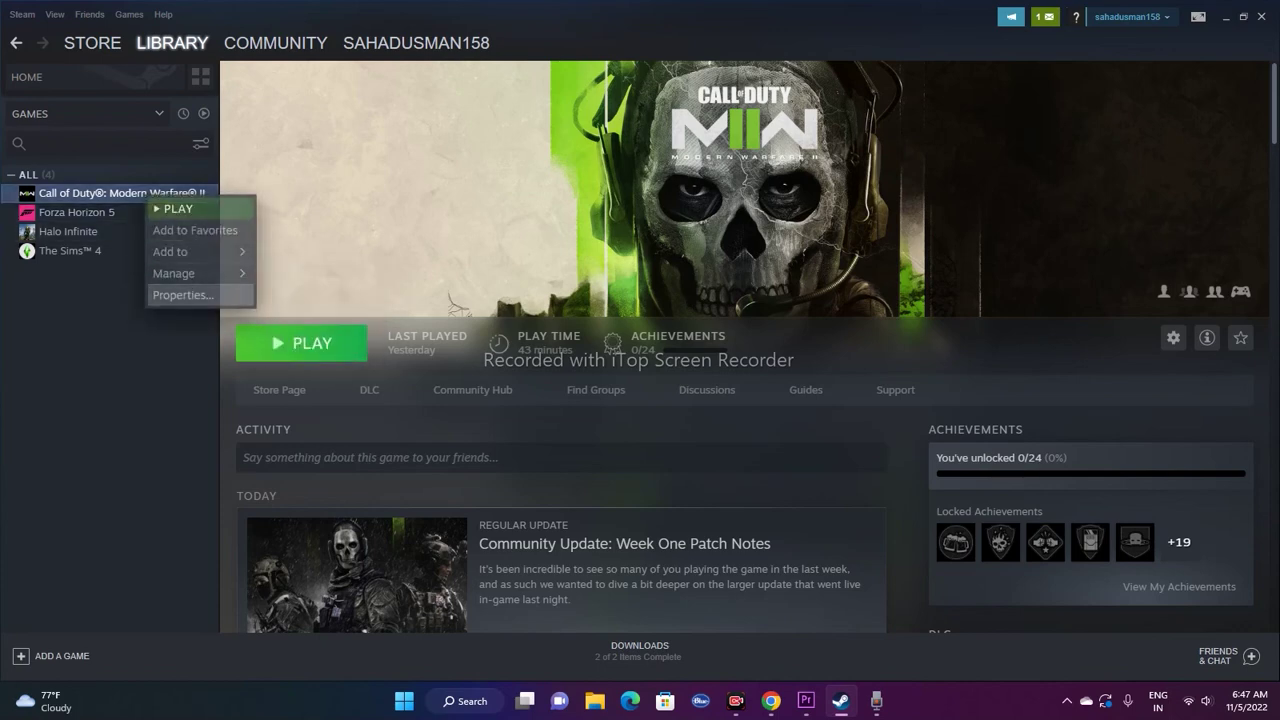
{"action": "left_click", "coordinate": [180, 294]}
{"action": "left_click", "coordinate": [396, 276]}
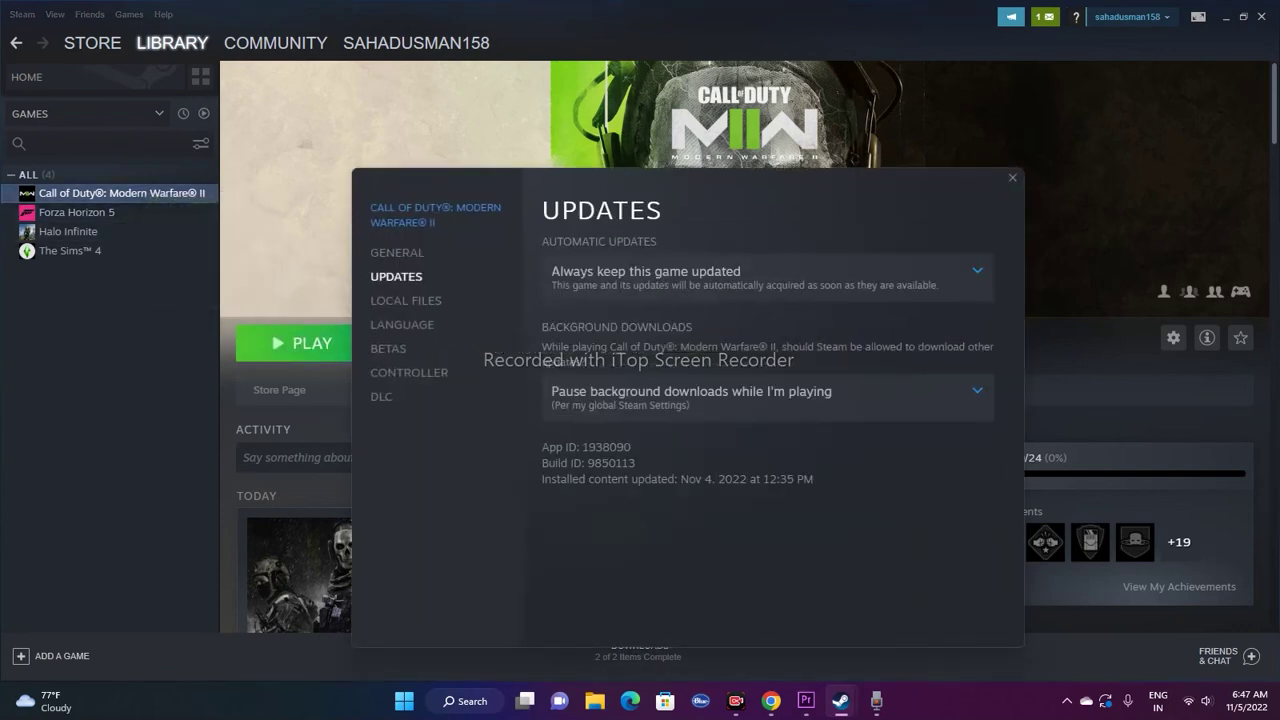
{"action": "left_click", "coordinate": [767, 277]}
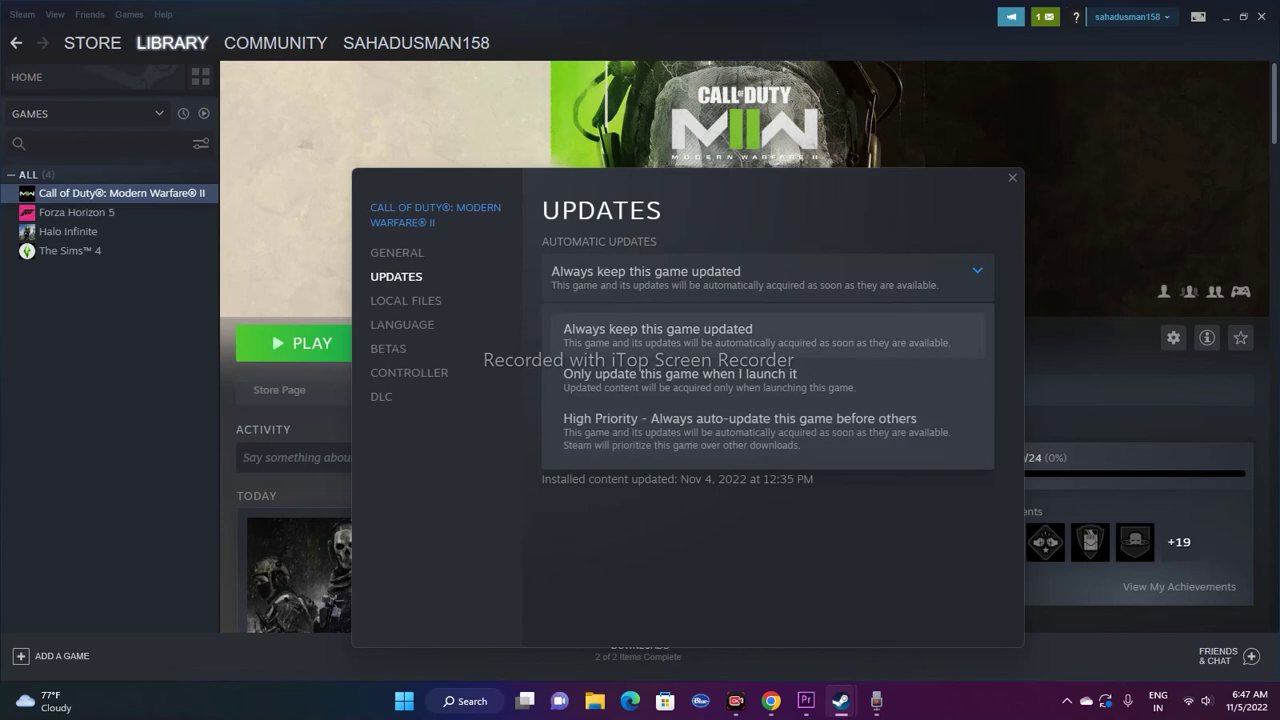
{"action": "left_click", "coordinate": [767, 335]}
{"action": "left_click", "coordinate": [767, 277]}
{"action": "left_click", "coordinate": [763, 335]}
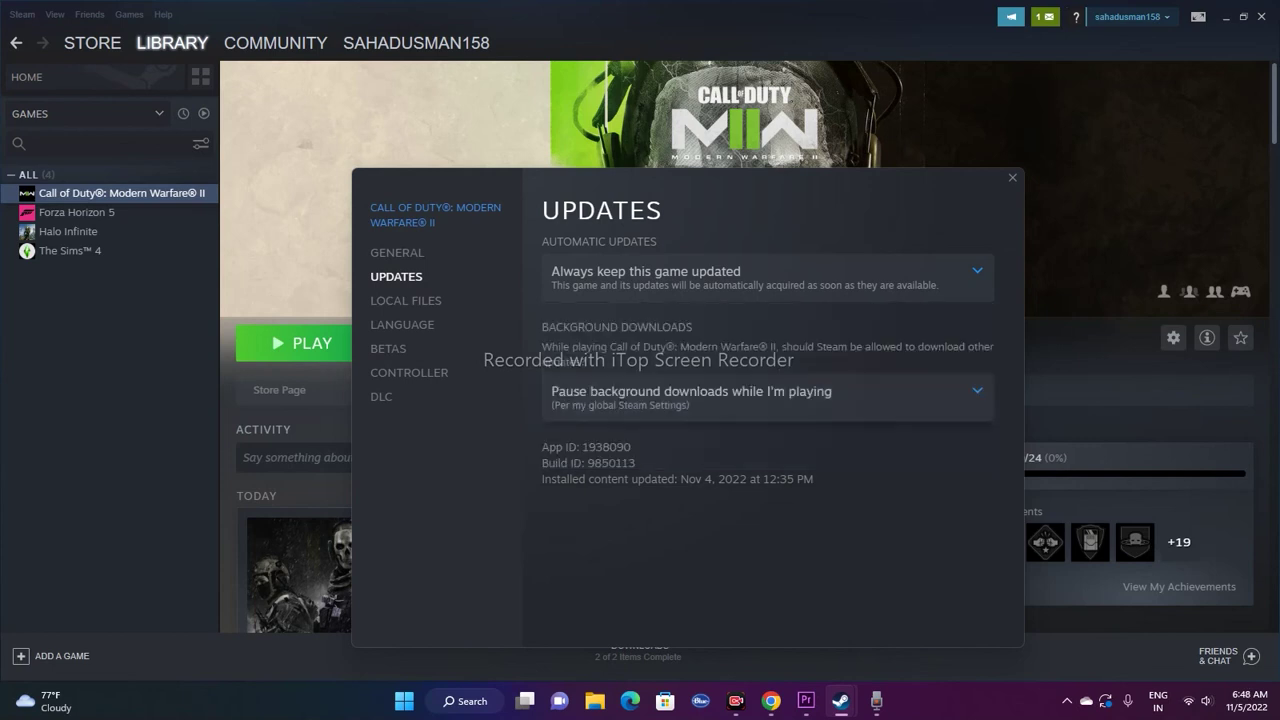
{"action": "left_click", "coordinate": [1012, 177]}
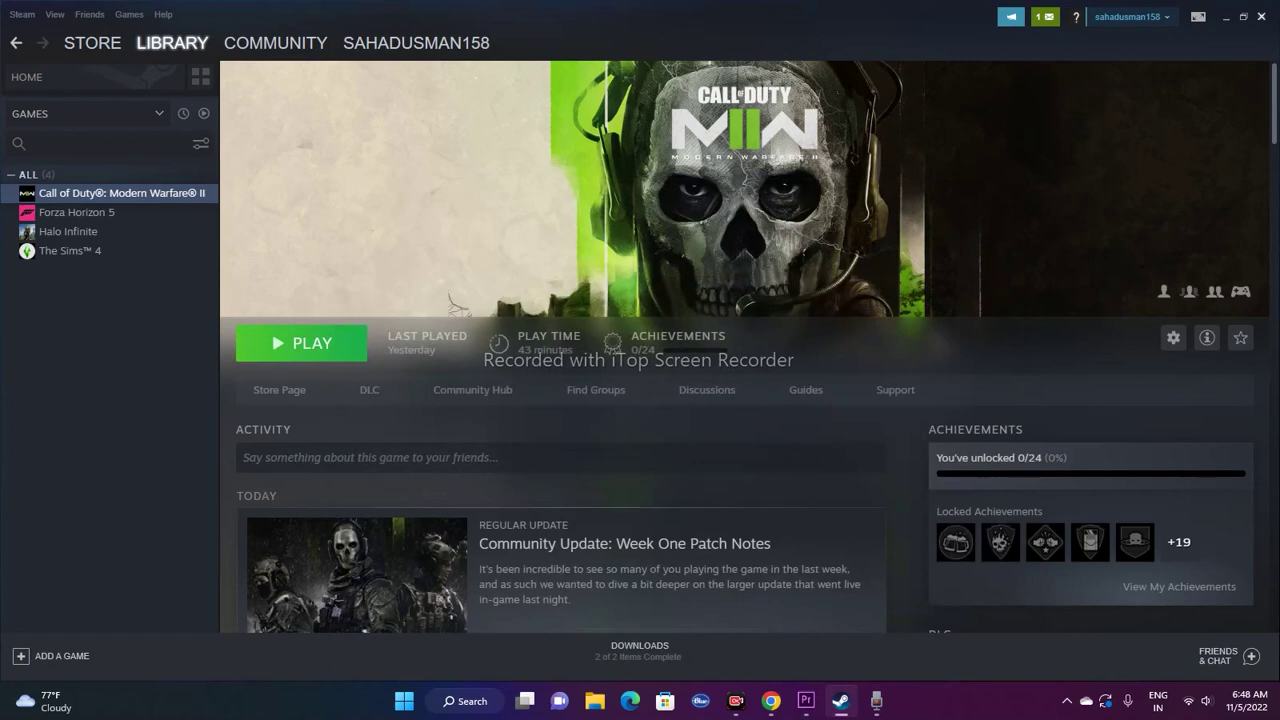
{"action": "left_click", "coordinate": [1261, 16]}
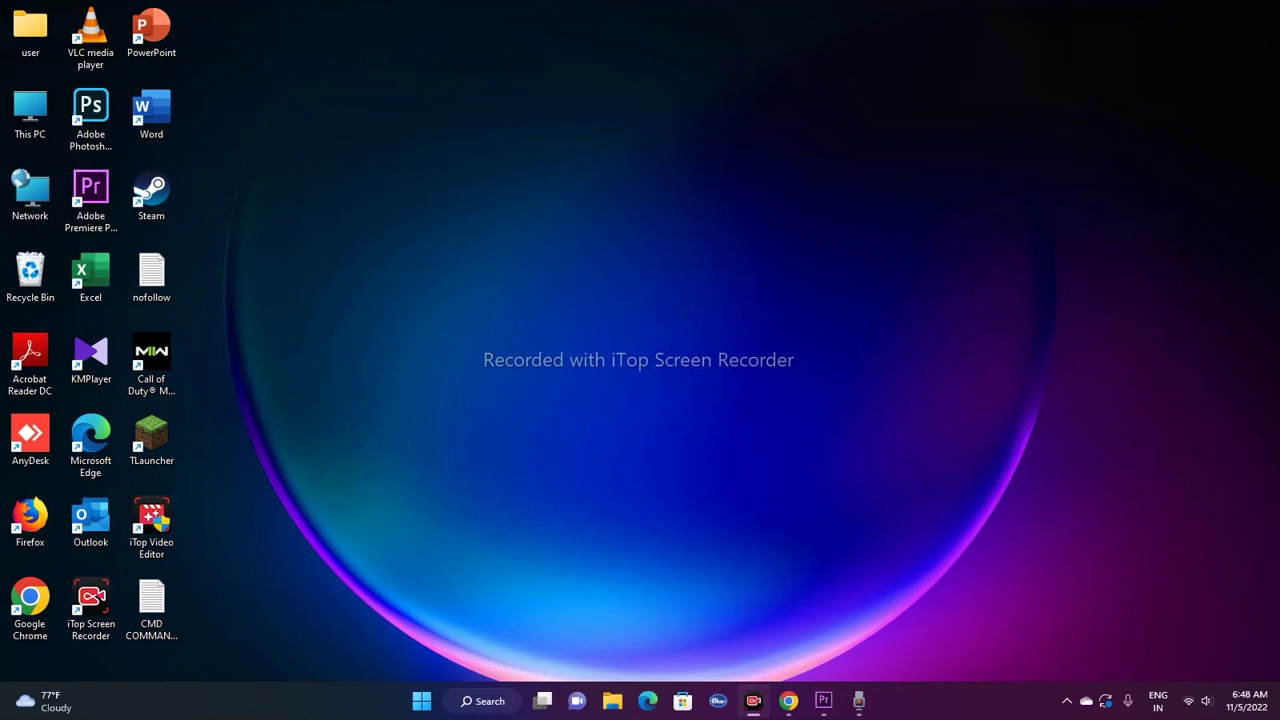
Reopen Steam, start verifying the integrity of Call of Duty: Modern Warfare II's game files, and minimize the main window, keeping the properties window on the desktop.
{"action": "double_click", "coordinate": [151, 190]}
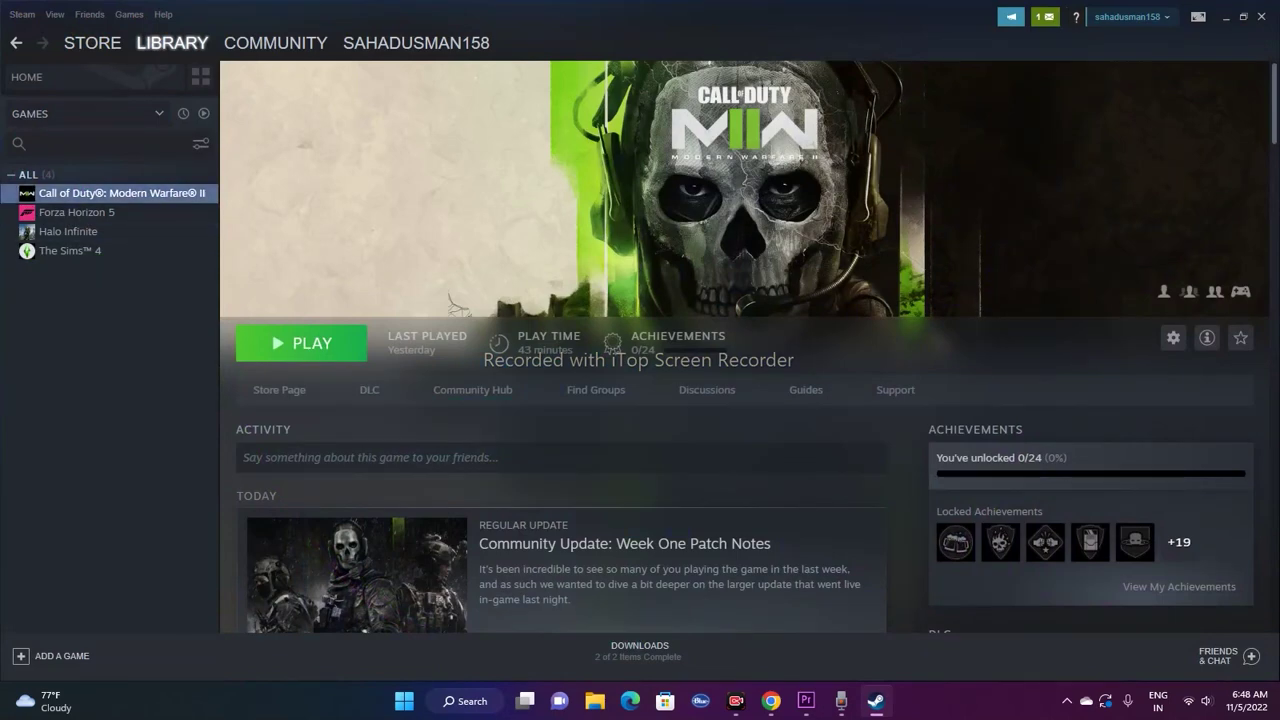
{"action": "right_click", "coordinate": [212, 193]}
{"action": "left_click", "coordinate": [232, 295]}
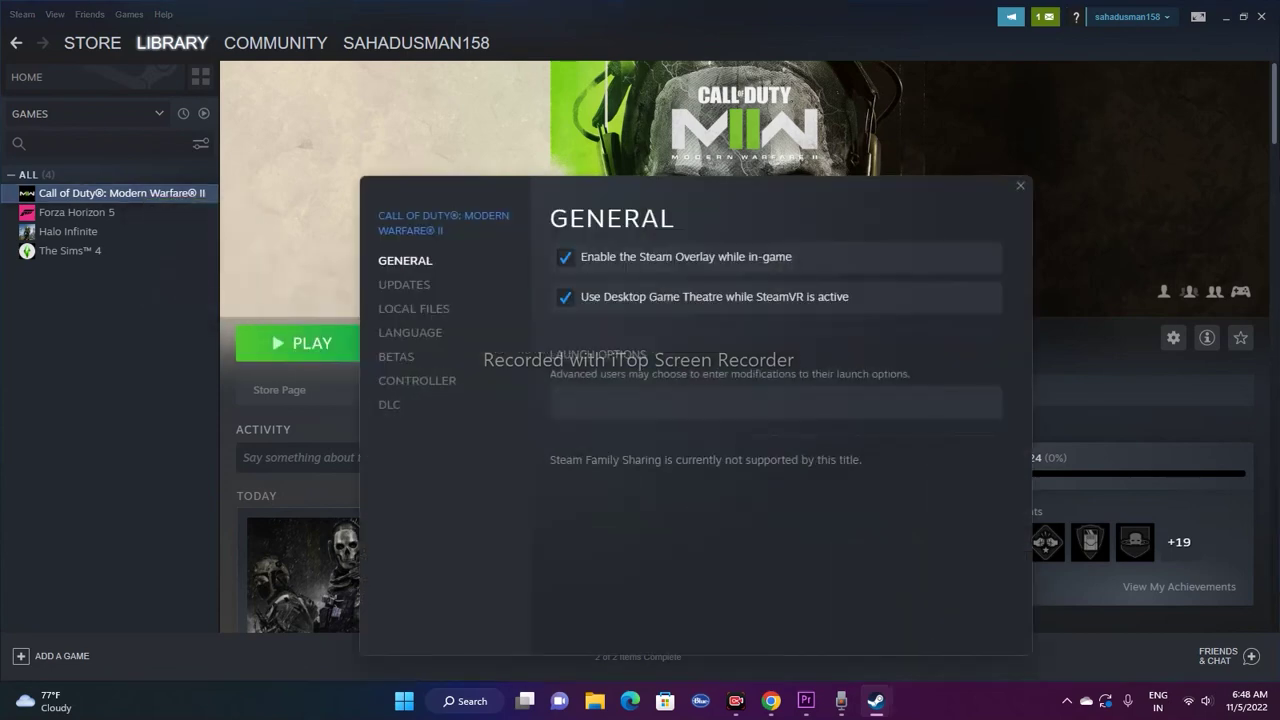
{"action": "left_click", "coordinate": [413, 308]}
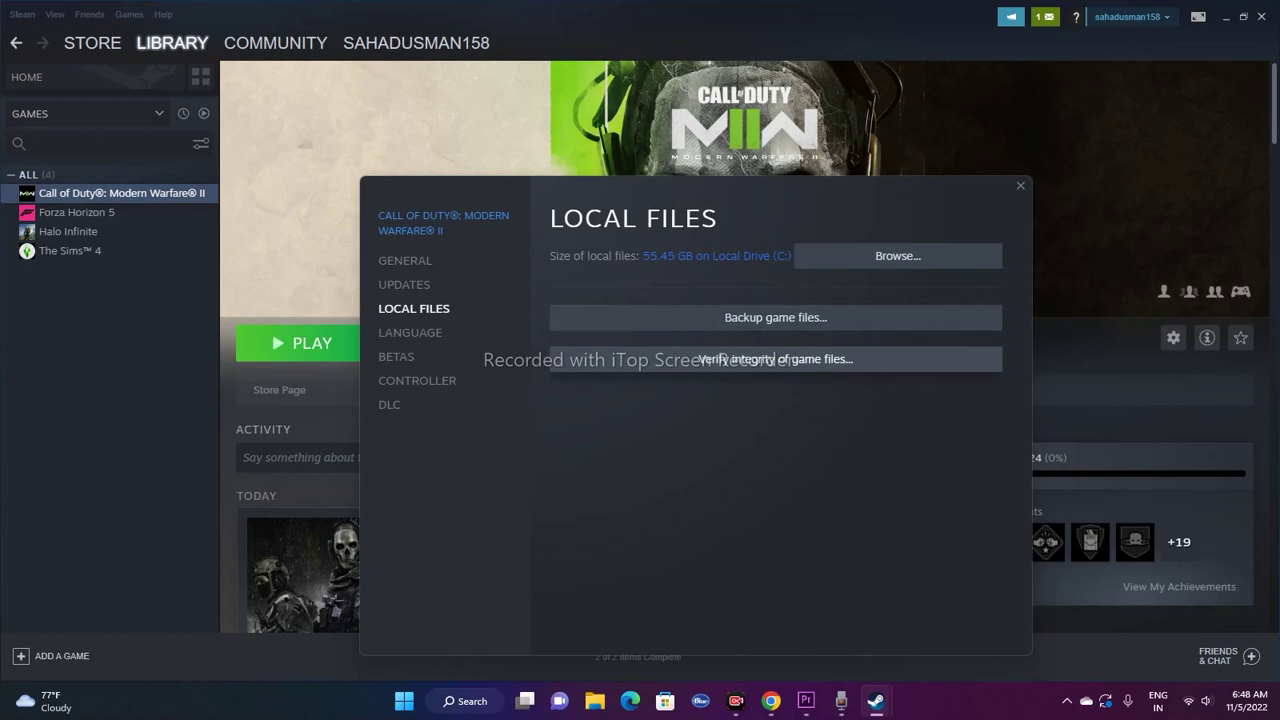
{"action": "left_click", "coordinate": [718, 358]}
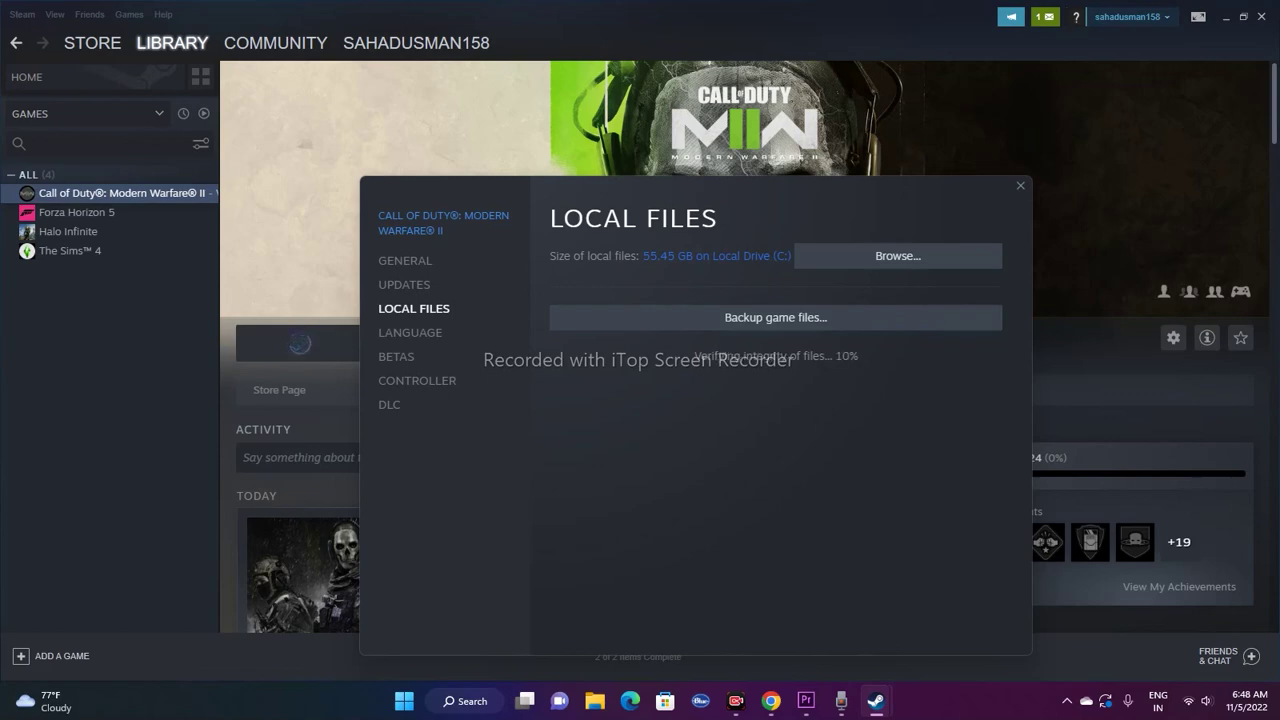
{"action": "left_click", "coordinate": [1225, 16]}
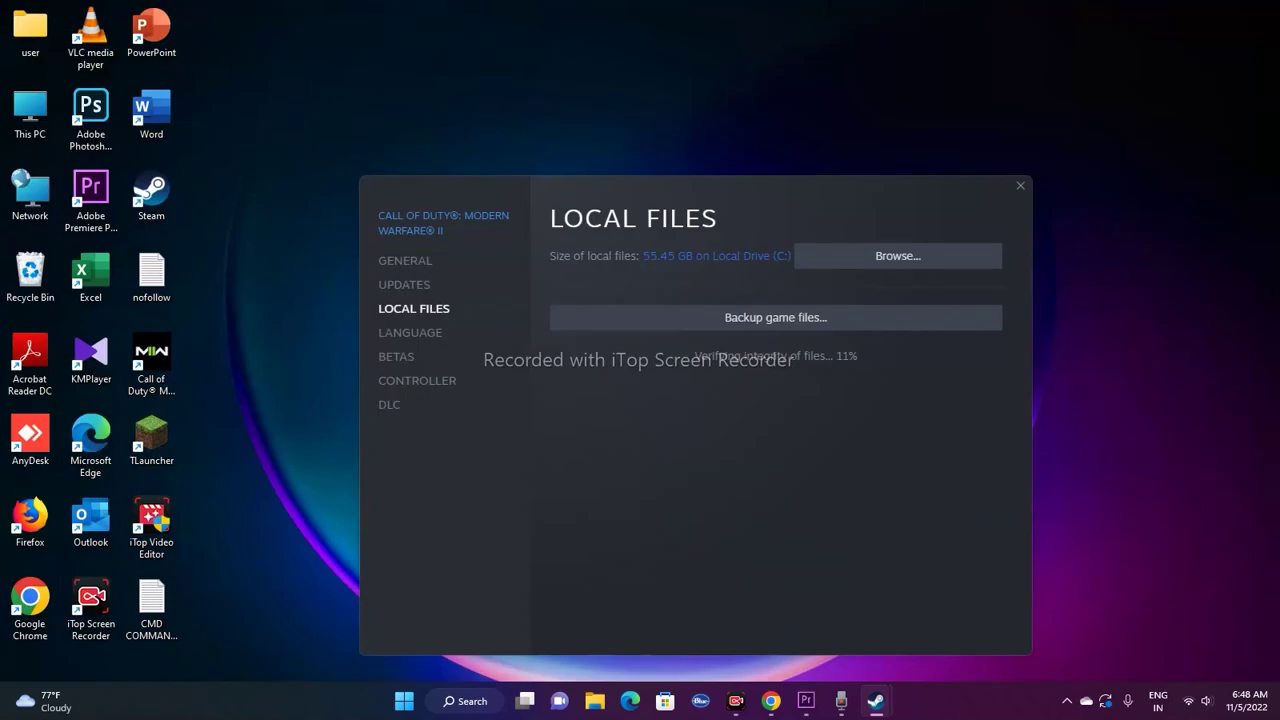
{"action": "left_click_drag", "start_coordinate": [888, 204], "coordinate": [845, 125]}
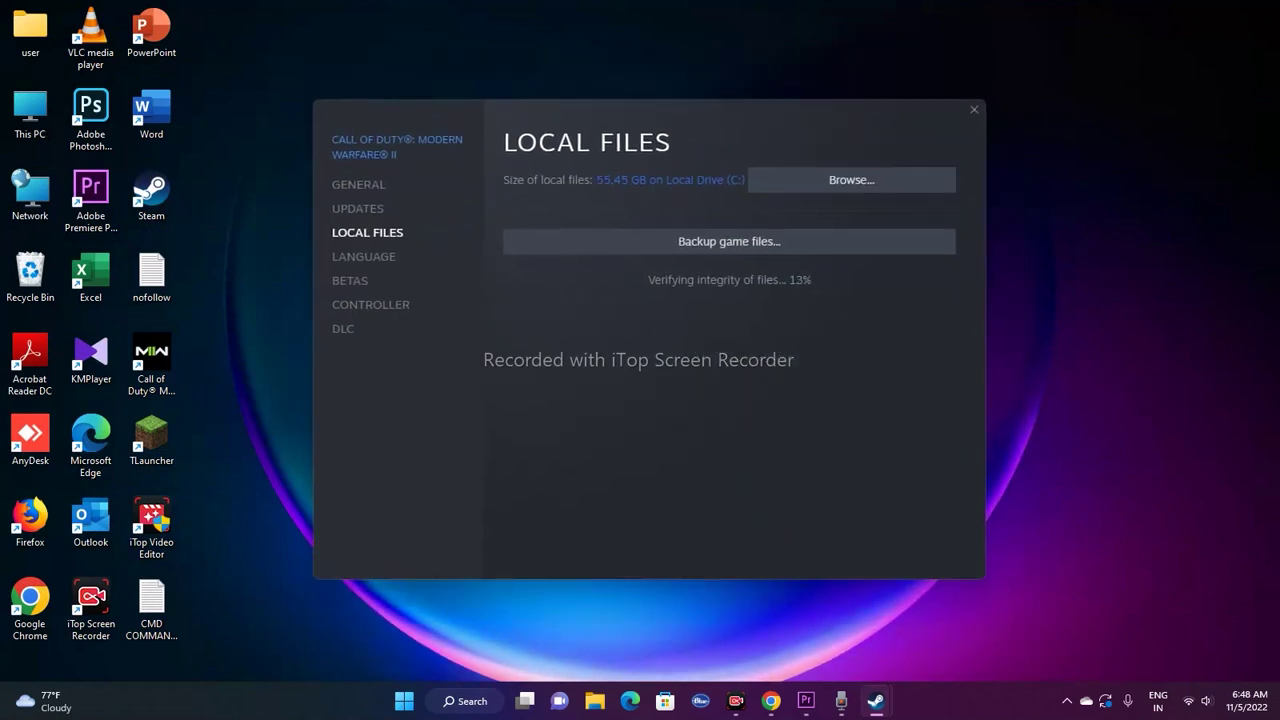